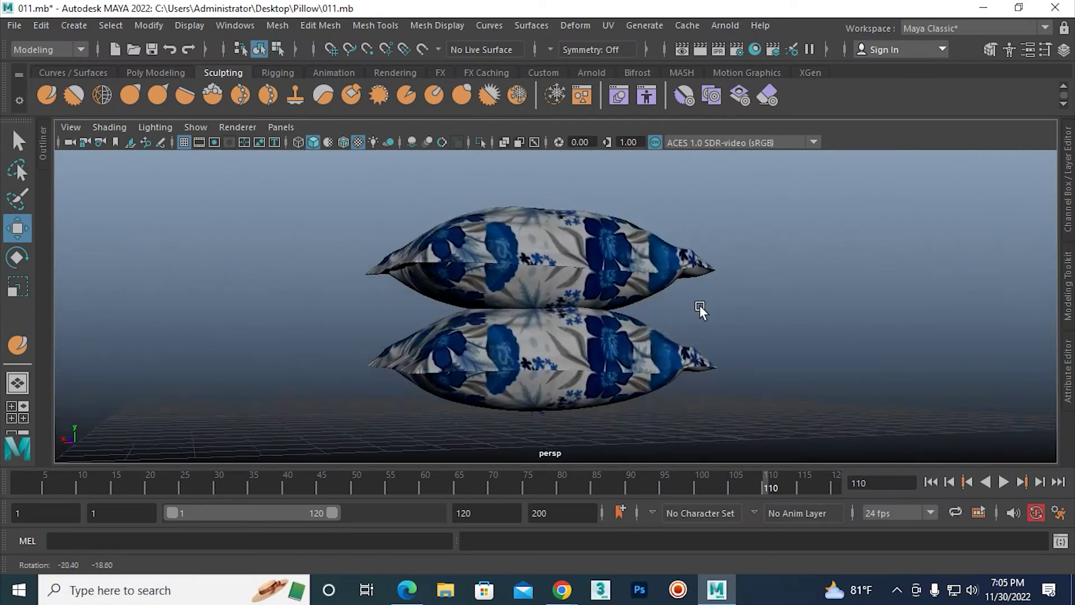
- Orbit around the inflated pillows and select the pillow mesh pCube1
left_click(600, 315)
left_click(696, 314)
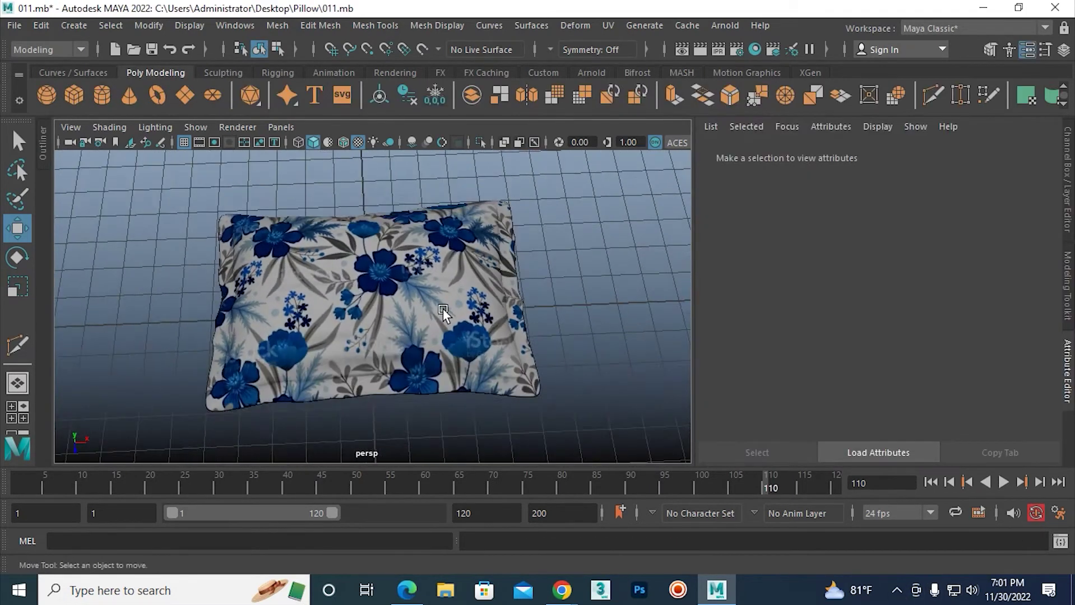
mouse_move(443, 308)
left_mouse_down("alt")
mouse_move(386, 332)
mouse_move(419, 380)
mouse_move(432, 328)
mouse_move(442, 339)
mouse_move(413, 273)
mouse_move(480, 266)
mouse_move(355, 271)
mouse_move(413, 288)
mouse_move(427, 329)
mouse_move(475, 338)
mouse_move(450, 332)
left_mouse_up("alt")
scroll(420, 343, "up", 3)
scroll(500, 352, "up", 3)
left_click(247, 392)
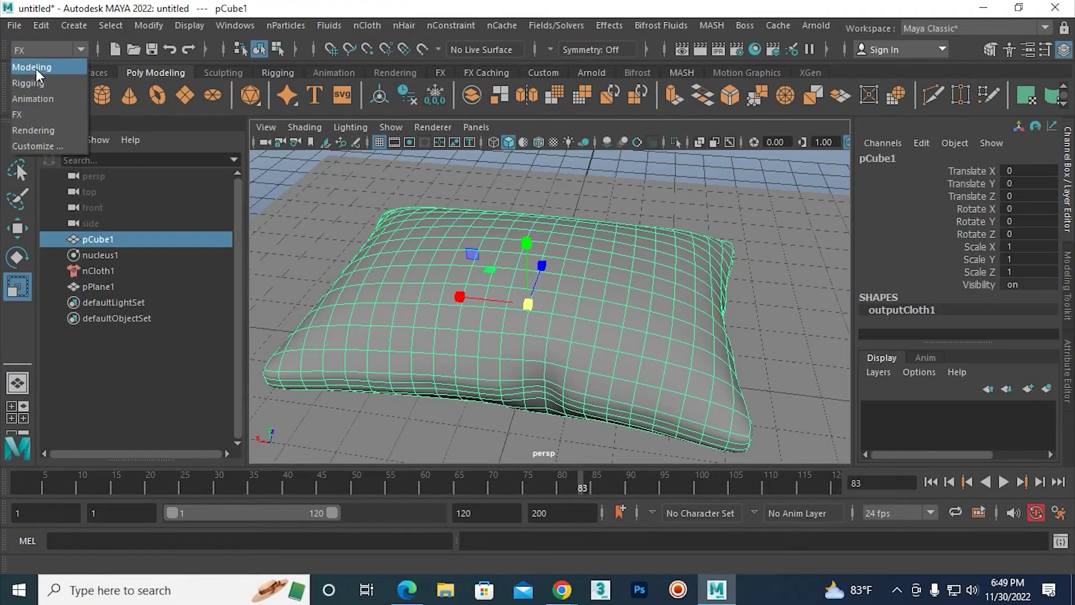
- Apply Mesh > Smooth to the pillow for a denser grid (polySmoothFace1, 1 division)
left_click(36, 69)
left_click(275, 25)
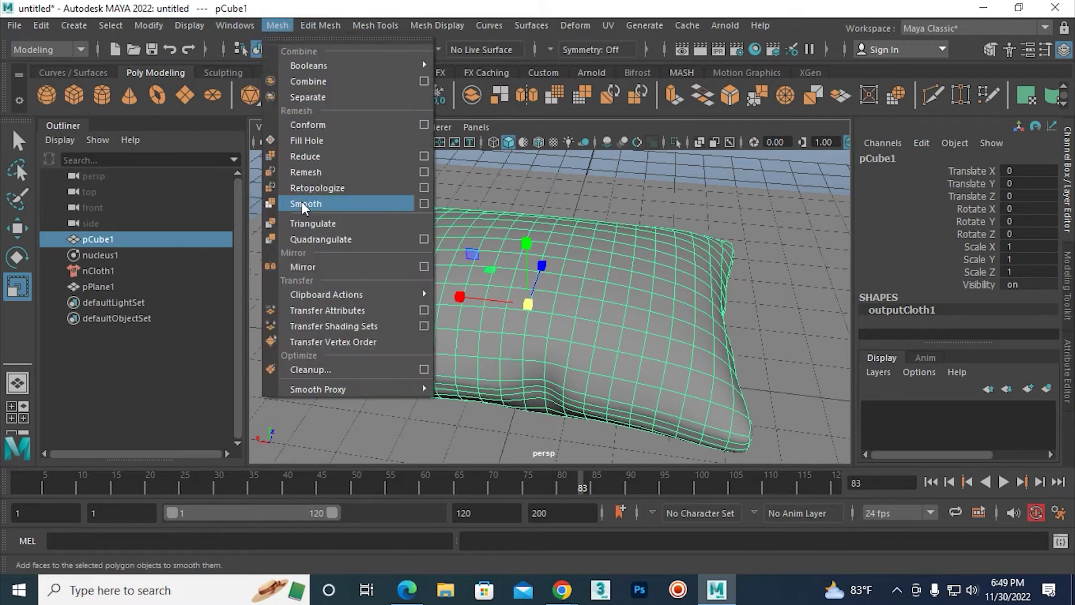
left_click(302, 204)
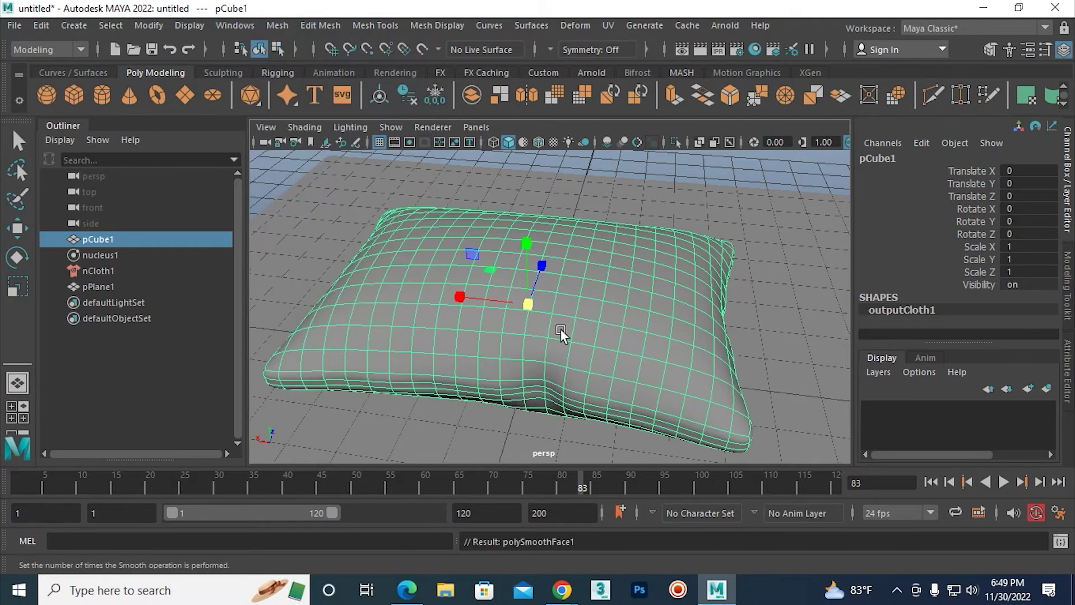
mouse_move(612, 287)
left_mouse_down("alt")
mouse_move(545, 326)
mouse_move(502, 292)
left_mouse_up("alt")
- Return to object selection, reselect the pillow, and switch the shelf to Sculpting
right_click_drag(590, 213, 616, 151)
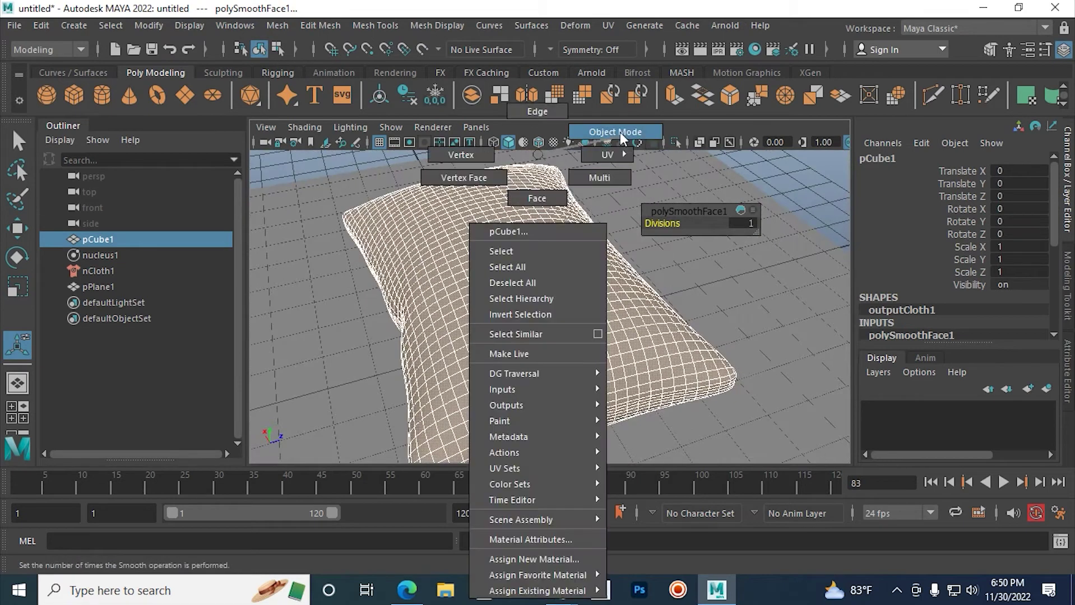
left_click(618, 212)
left_click_drag(535, 285, 621, 387, "alt")
scroll(611, 358, "down", 2)
left_click(594, 312)
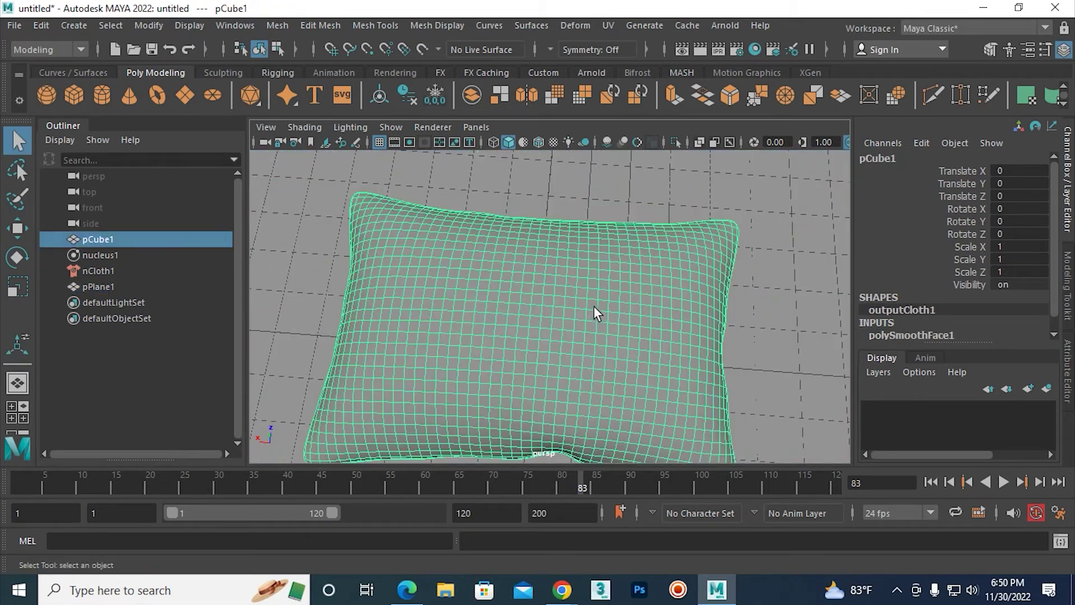
scroll(597, 310, "down", 3)
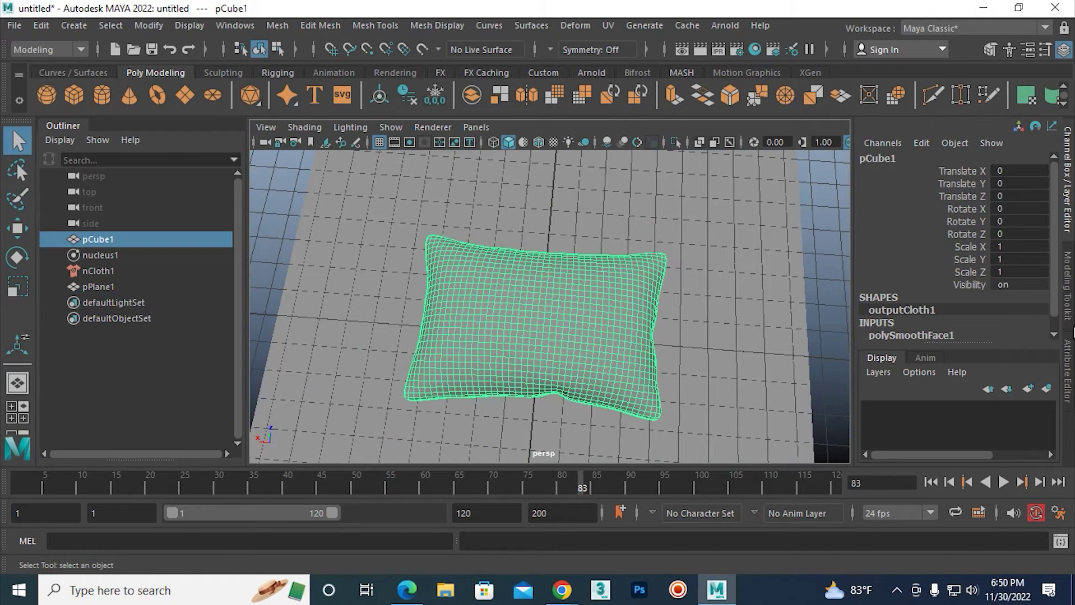
left_click(220, 70)
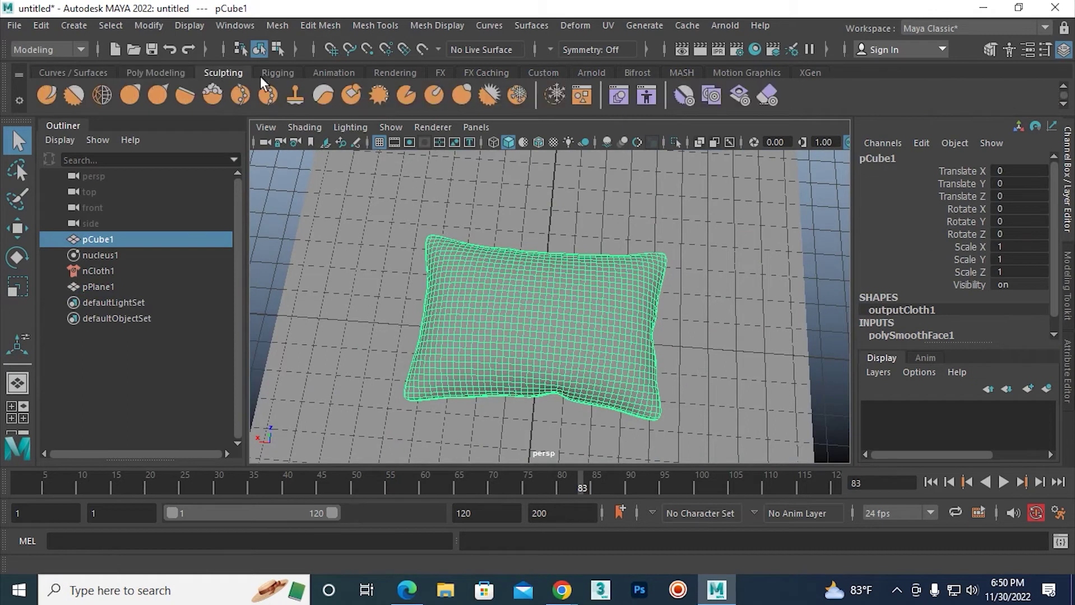
- Enable Use Stamp in the Sculpt Tool settings and load the bw_bristol2.tif stamp
left_click(48, 95)
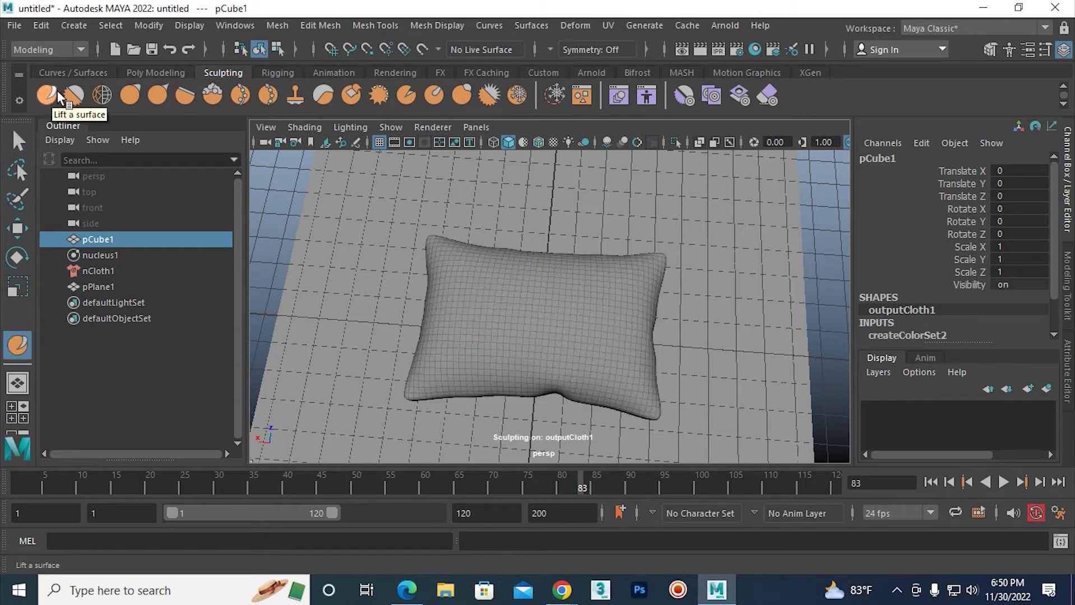
double_click(18, 347)
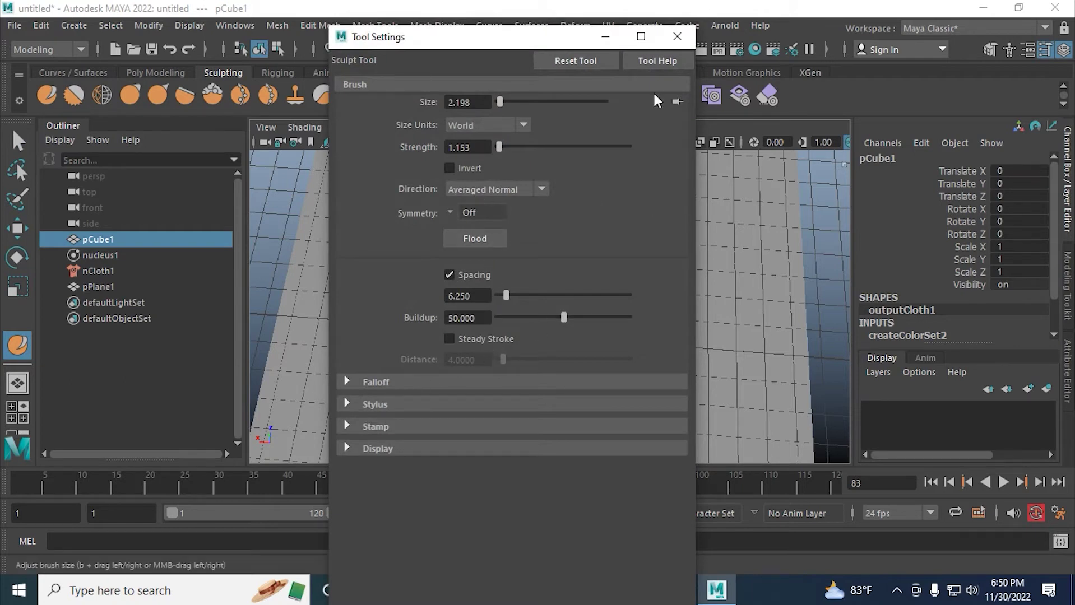
left_click(414, 425)
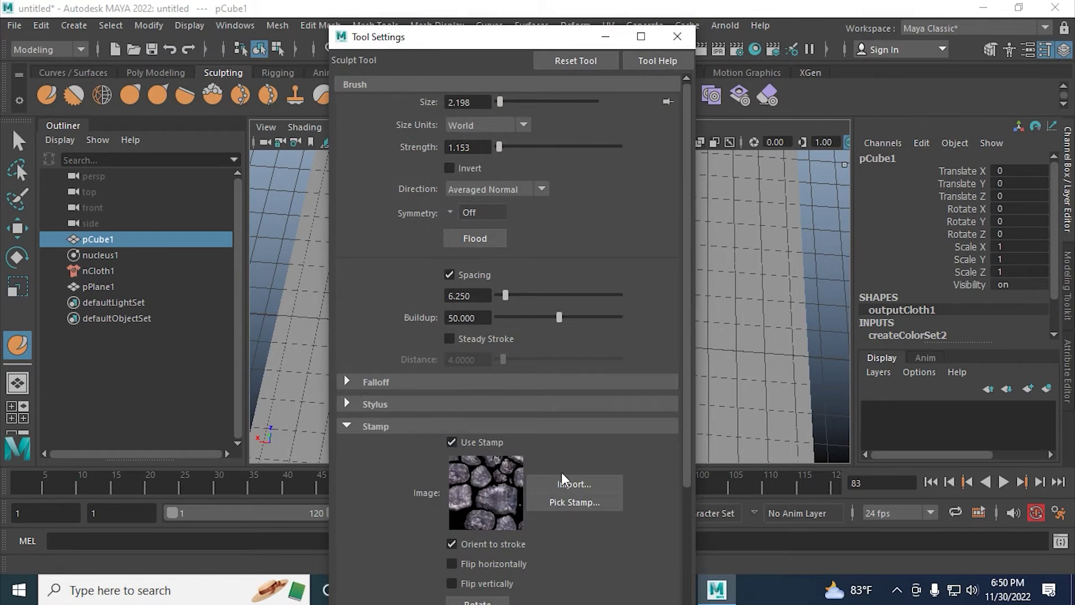
left_click(581, 501)
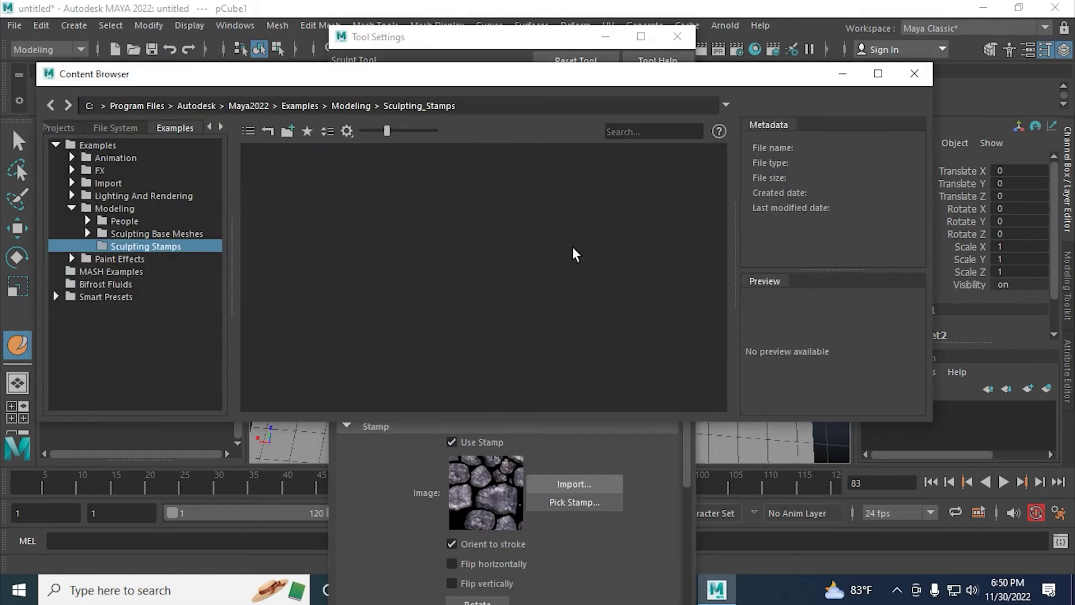
left_click(630, 187)
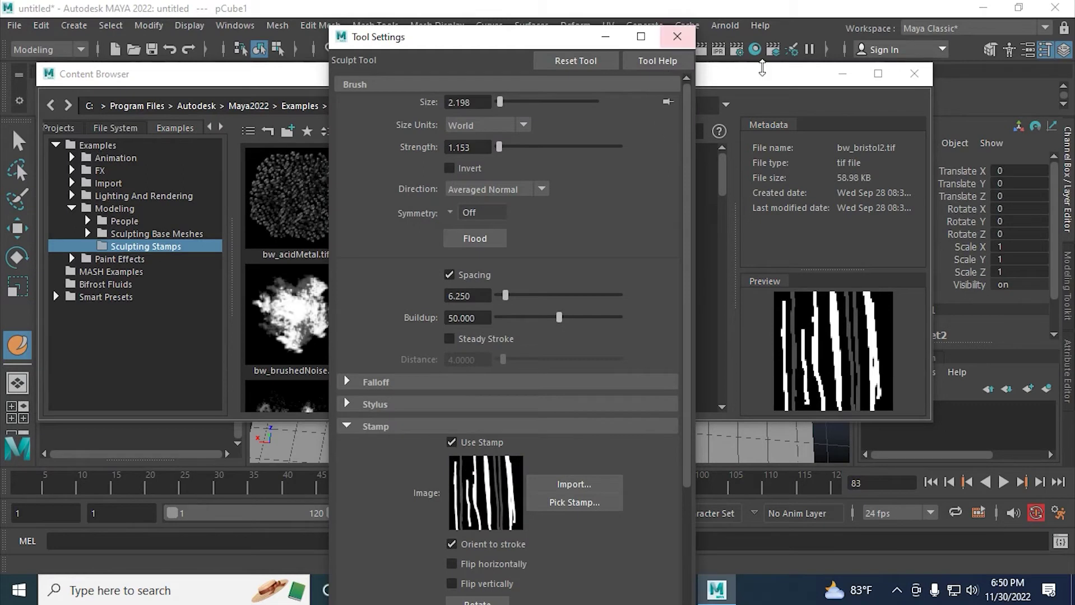
left_click(842, 76)
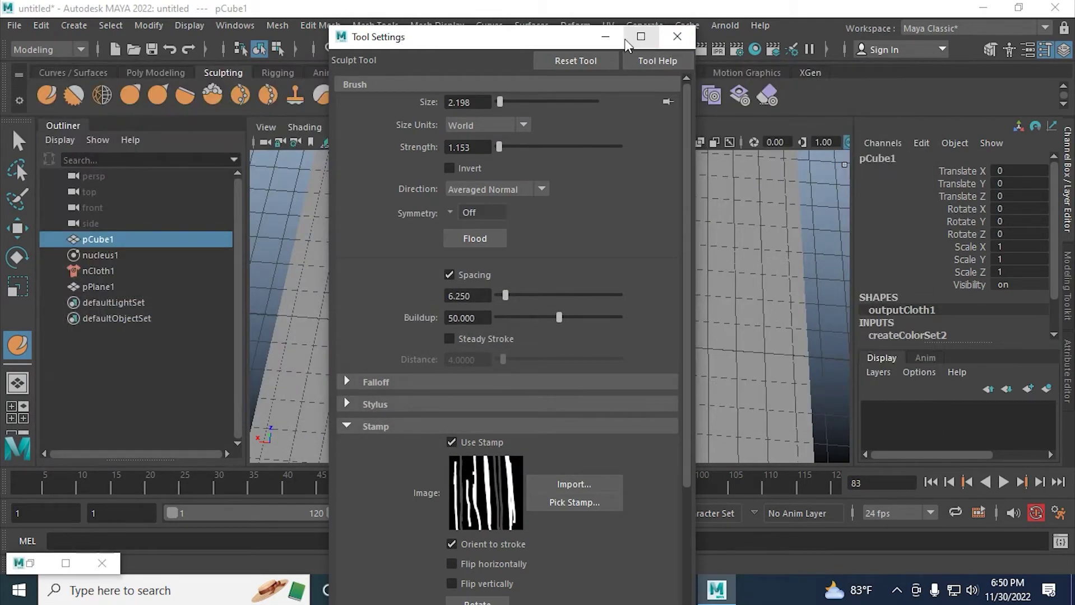
left_click(606, 36)
- Sculpt a first wrinkle stroke, undo it, and shrink the sculpt brush
left_click_drag(518, 360, 556, 336, "alt")
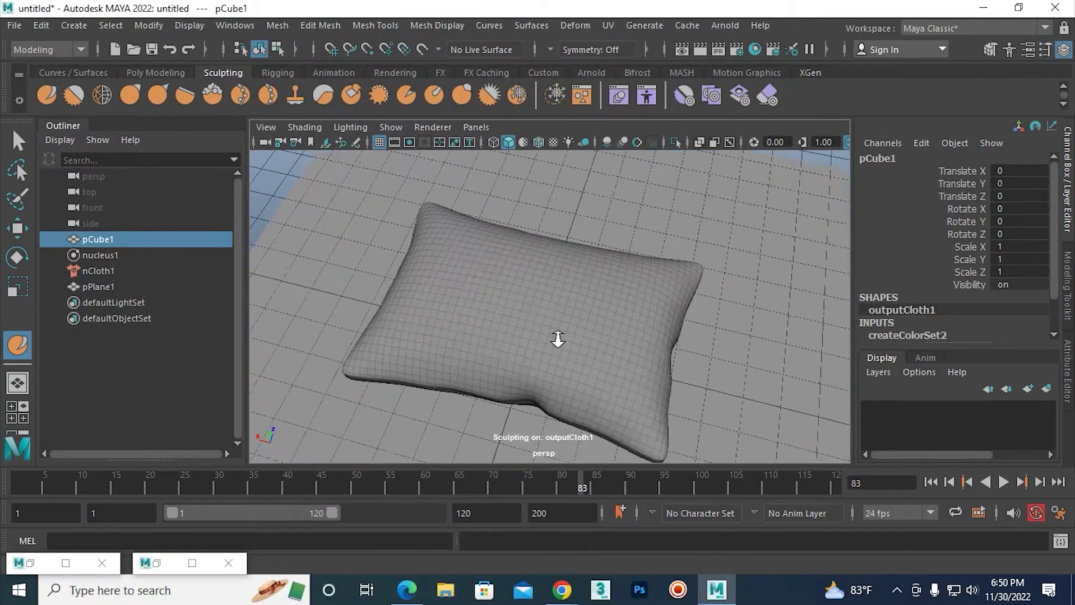
scroll(557, 336, "up", 3)
mouse_move(476, 285)
left_mouse_down()
mouse_move(639, 347)
mouse_move(515, 360)
mouse_move(451, 305)
mouse_move(424, 351)
mouse_move(609, 329)
mouse_move(590, 379)
left_mouse_up()
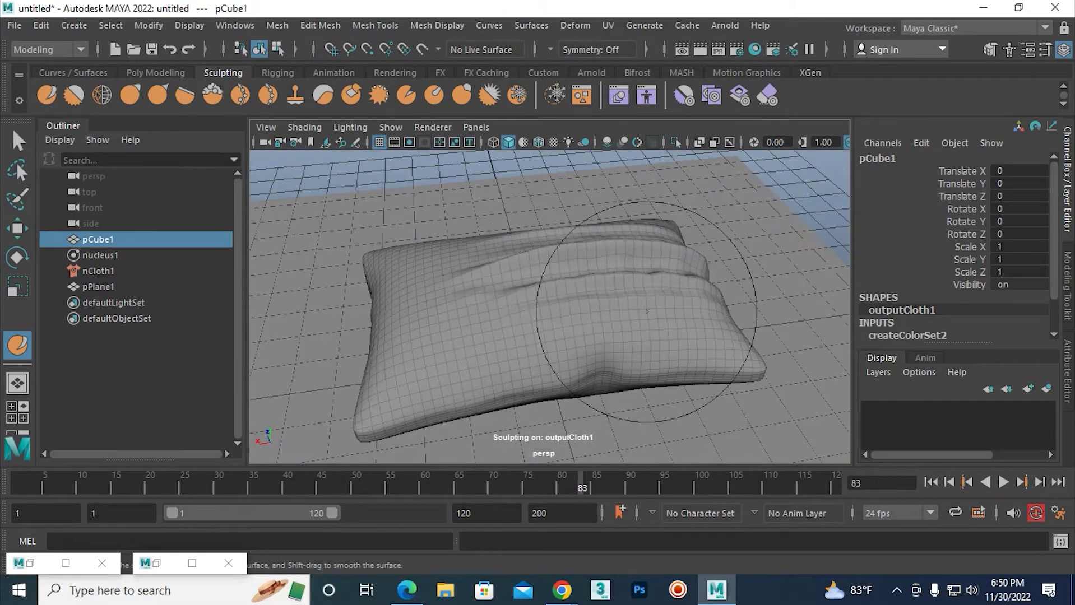
key("ctrl+z")
left_click_drag(571, 279, 571, 222)
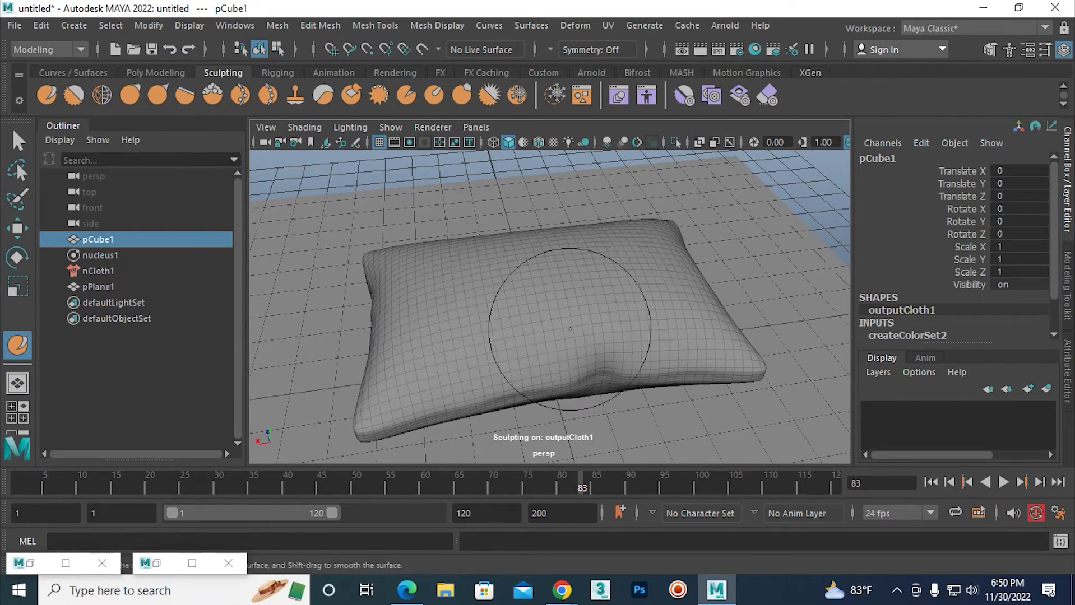
- Tumble around the pillow from many angles while sculpting creases into its surface
left_click_drag(555, 285, 560, 355, "alt")
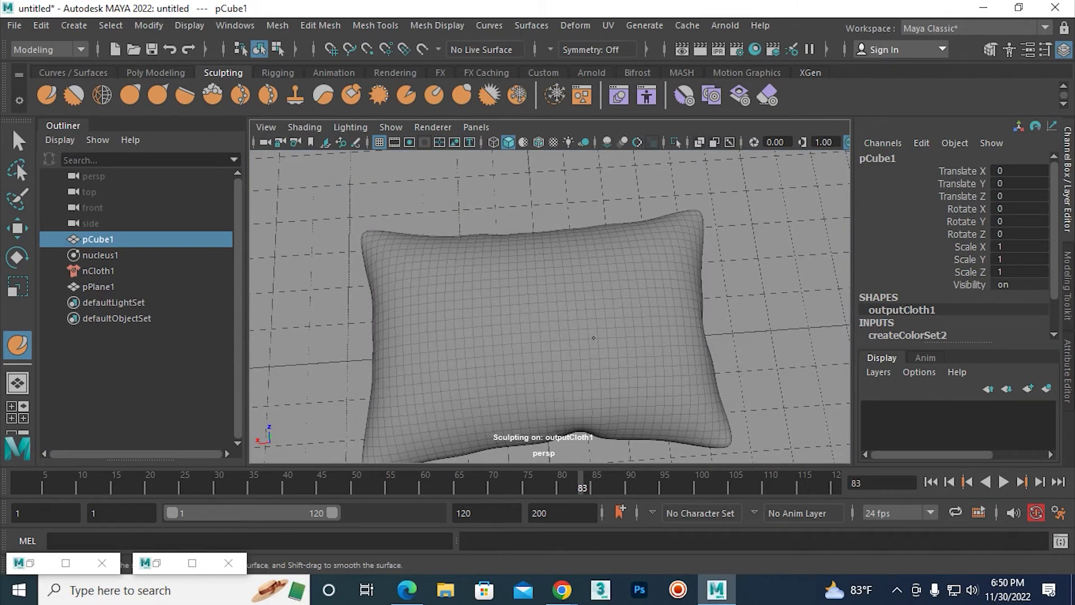
left_click_drag(571, 389, 476, 336, "alt")
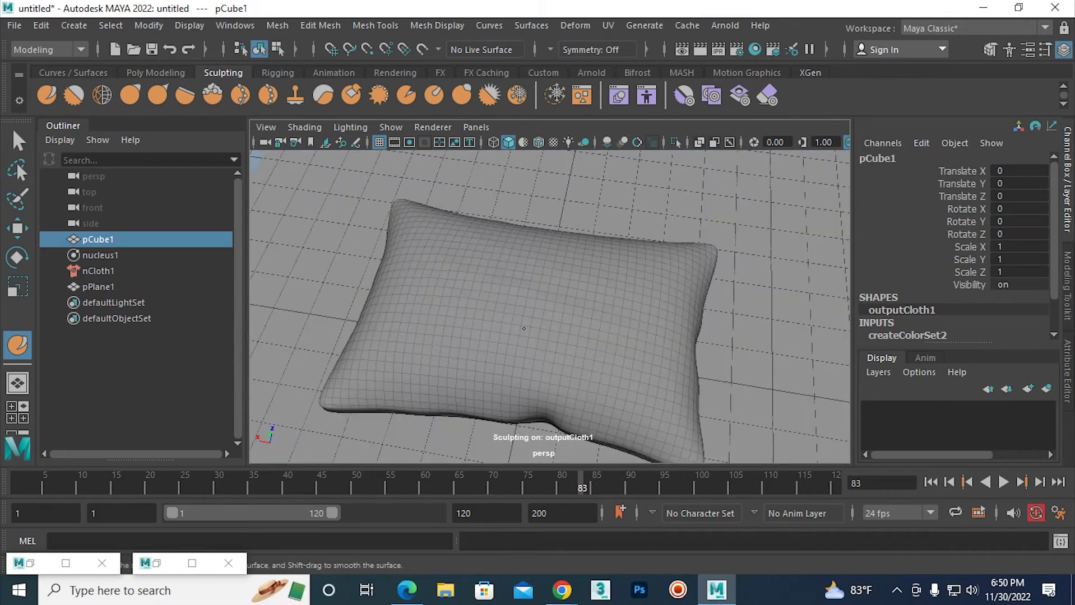
mouse_move(581, 356)
left_mouse_down("alt")
mouse_move(540, 276)
mouse_move(559, 290)
left_mouse_up("alt")
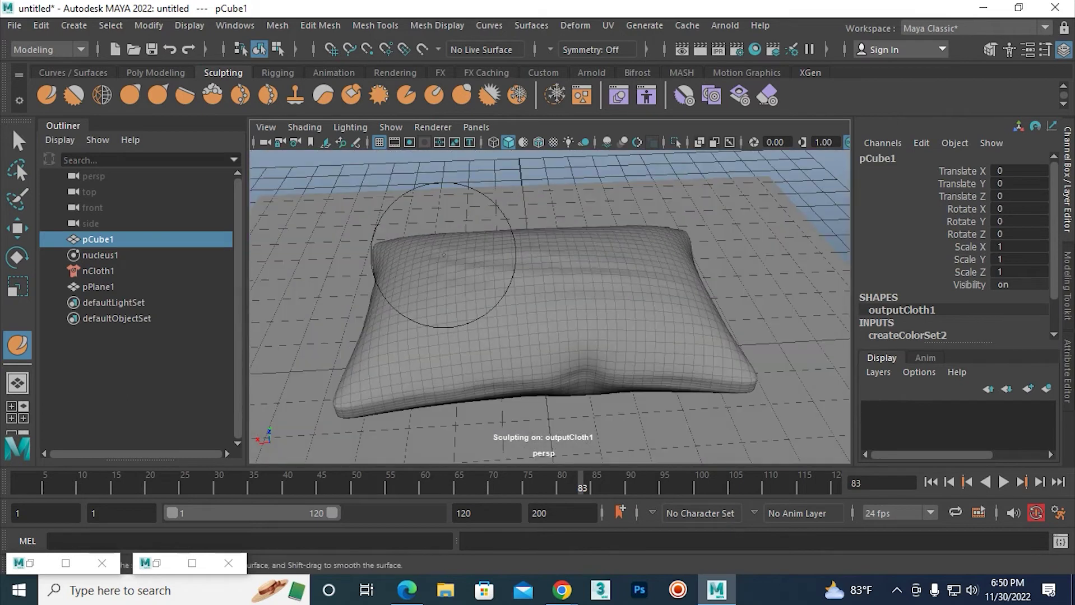
mouse_move(682, 290)
left_mouse_down("alt")
mouse_move(583, 288)
mouse_move(492, 252)
left_mouse_up("alt")
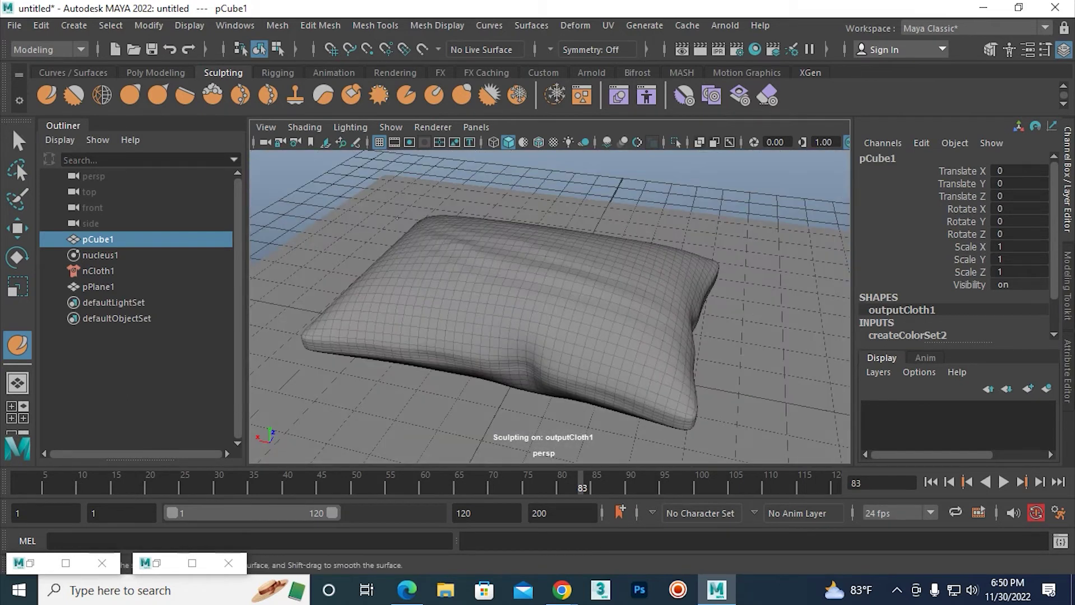
mouse_move(562, 307)
left_mouse_down("alt")
mouse_move(442, 292)
mouse_move(575, 298)
mouse_move(624, 362)
mouse_move(665, 336)
mouse_move(615, 359)
mouse_move(570, 339)
left_mouse_up("alt")
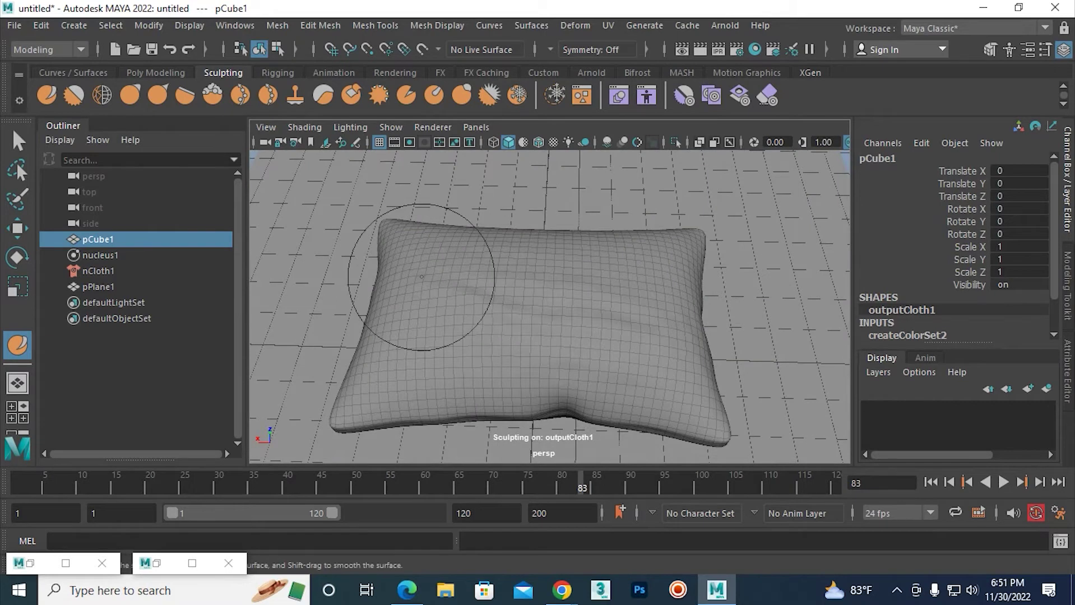
mouse_move(624, 346)
left_mouse_down("alt")
mouse_move(617, 300)
mouse_move(472, 360)
mouse_move(481, 330)
left_mouse_up("alt")
mouse_move(695, 283)
left_mouse_down("alt")
mouse_move(628, 293)
mouse_move(653, 250)
mouse_move(578, 288)
mouse_move(491, 293)
left_mouse_up("alt")
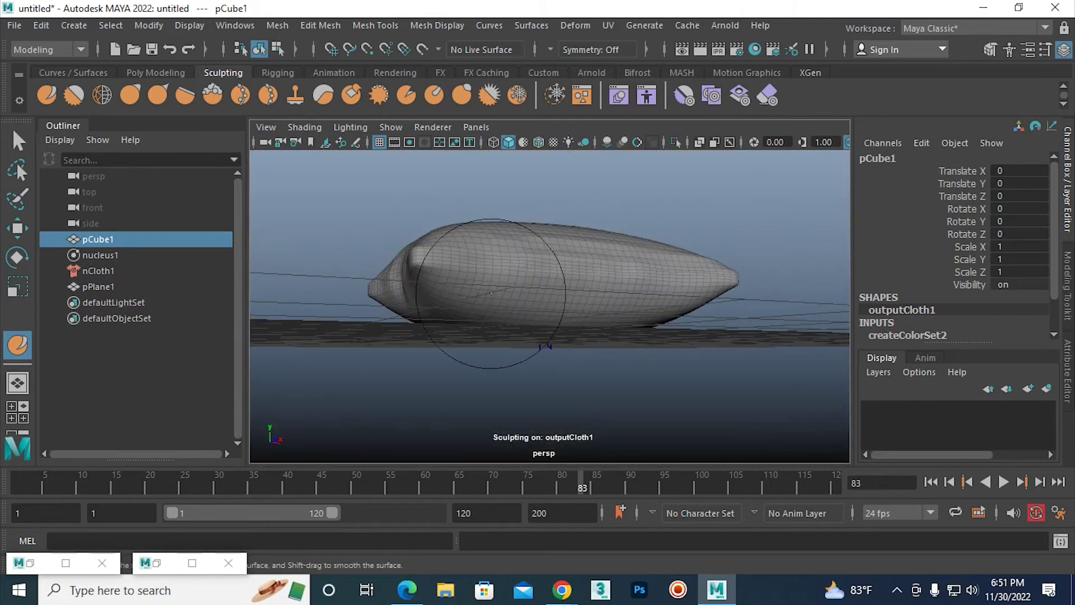
mouse_move(659, 331)
left_mouse_down("alt")
mouse_move(707, 329)
mouse_move(552, 300)
mouse_move(557, 284)
left_mouse_up("alt")
left_click_drag(673, 317, 492, 312, "alt")
mouse_move(676, 306)
left_mouse_down("alt")
mouse_move(624, 336)
mouse_move(648, 365)
mouse_move(696, 372)
left_mouse_up("alt")
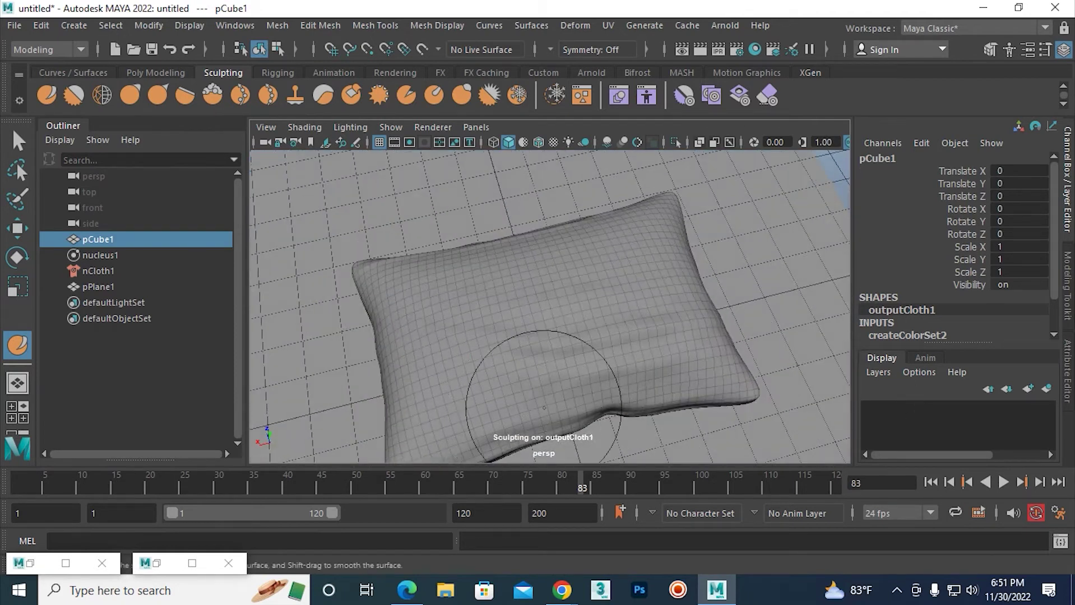
- Move the ground plane pPlane1 onto a new layer1 and set a gradient viewport background
key("w")
left_click(352, 248)
left_click(1045, 388)
key("alt+b")
- Reselect the pillow pCube1 and resume sculpting it
left_click(659, 325)
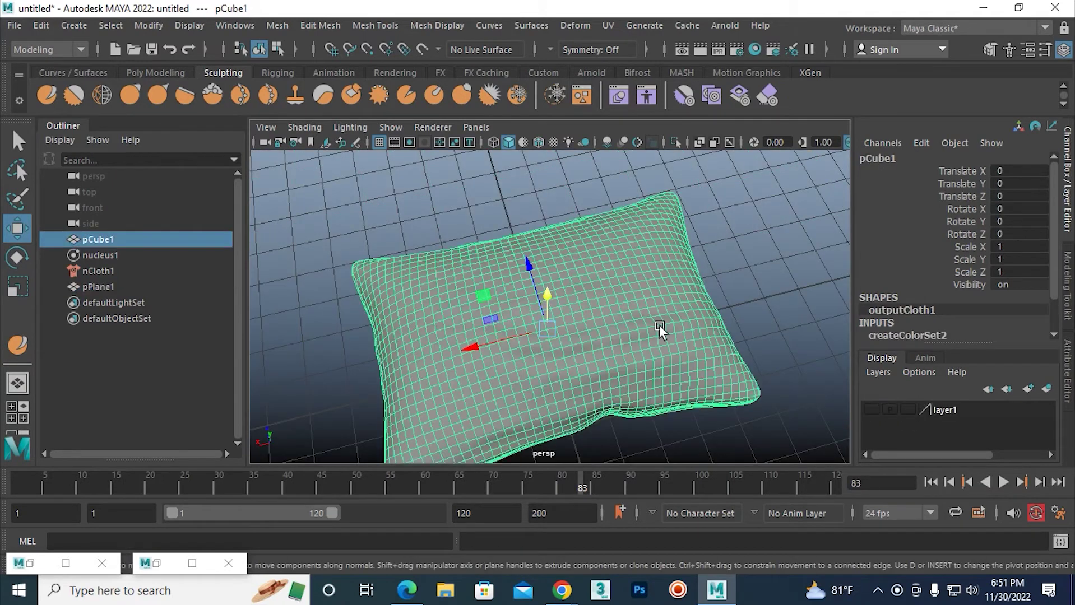
left_click(751, 268)
mouse_move(752, 268)
left_mouse_down("alt")
mouse_move(619, 406)
mouse_move(518, 370)
mouse_move(444, 308)
mouse_move(580, 263)
mouse_move(499, 302)
mouse_move(438, 277)
mouse_move(509, 294)
left_mouse_up("alt")
left_click(508, 293)
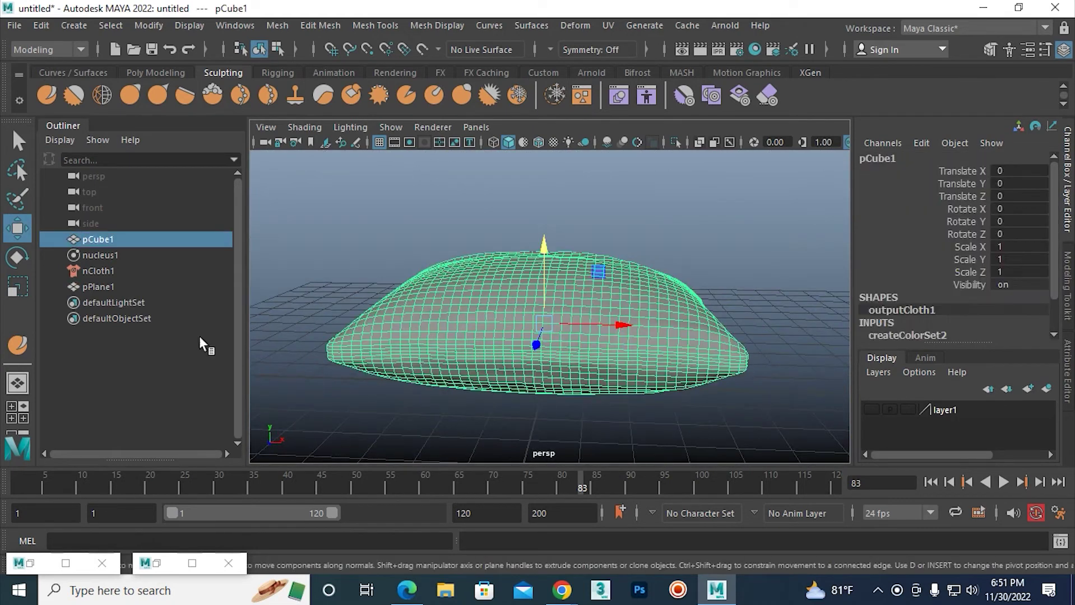
left_click(29, 341)
- Sculpt while orbiting the pillow, then switch to the Move tool with pCube1 selected
left_click_drag(516, 336, 549, 359, "alt")
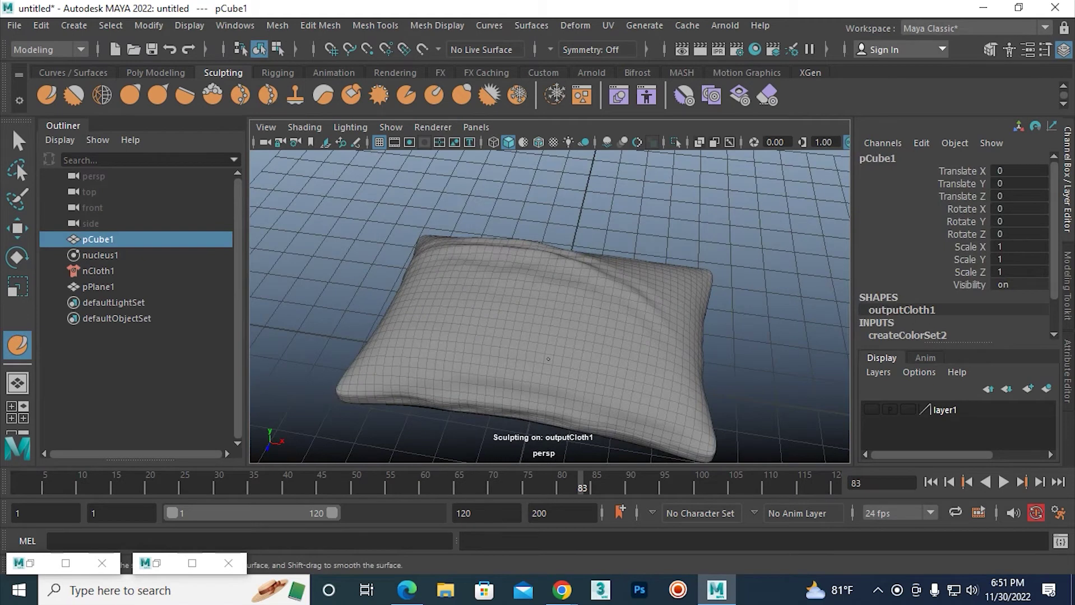
mouse_move(425, 366)
left_mouse_down("alt")
mouse_move(588, 427)
mouse_move(655, 396)
mouse_move(622, 258)
mouse_move(567, 362)
left_mouse_up("alt")
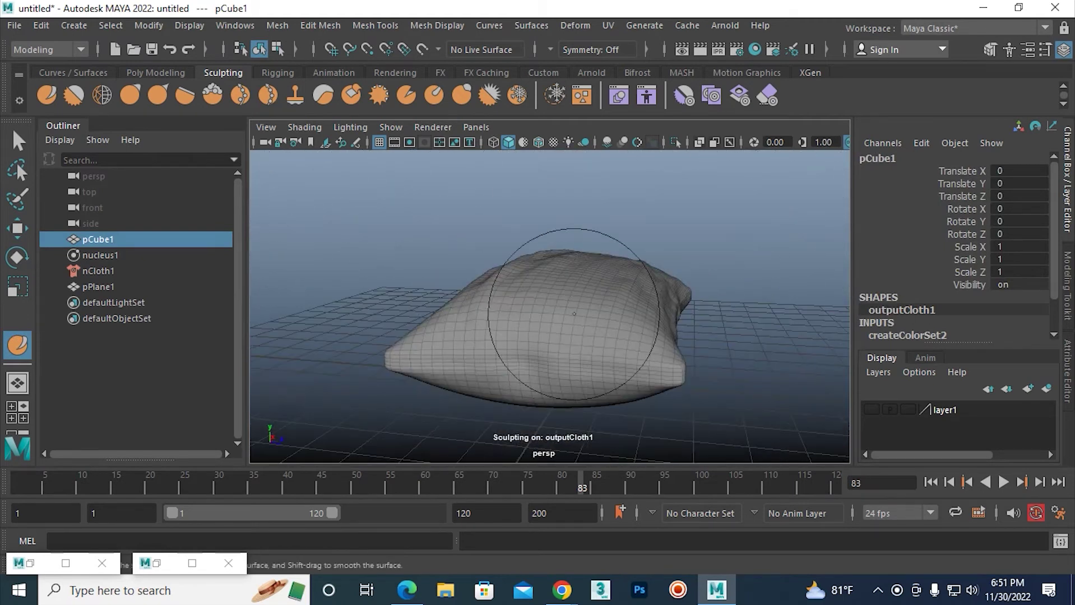
mouse_move(541, 397)
left_mouse_down("alt")
mouse_move(599, 313)
mouse_move(498, 363)
left_mouse_up("alt")
mouse_move(613, 374)
left_mouse_down("alt")
mouse_move(381, 377)
mouse_move(523, 319)
mouse_move(464, 298)
left_mouse_up("alt")
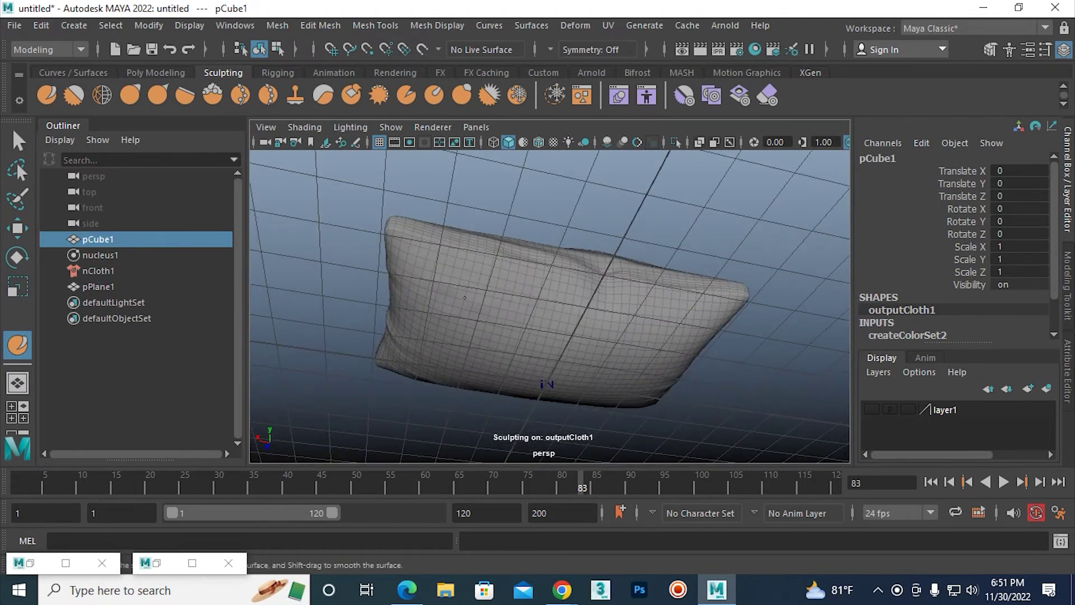
mouse_move(552, 358)
left_mouse_down("alt")
mouse_move(540, 329)
mouse_move(552, 440)
mouse_move(516, 372)
left_mouse_up("alt")
mouse_move(563, 301)
left_mouse_down("alt")
mouse_move(566, 370)
mouse_move(612, 353)
mouse_move(579, 305)
mouse_move(737, 252)
mouse_move(607, 331)
mouse_move(598, 297)
left_mouse_up("alt")
key("w")
right_click_drag(599, 297, 612, 329, "alt")
left_click(613, 329)
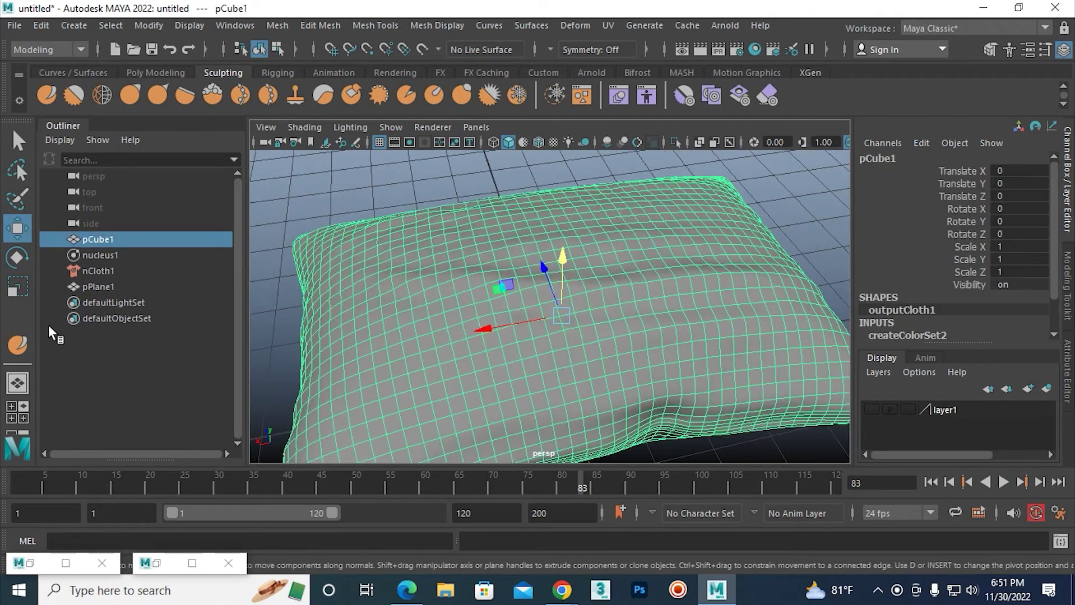
- Resume sculpting and tumble around the pillow to view its creases from every side
left_click(80, 94)
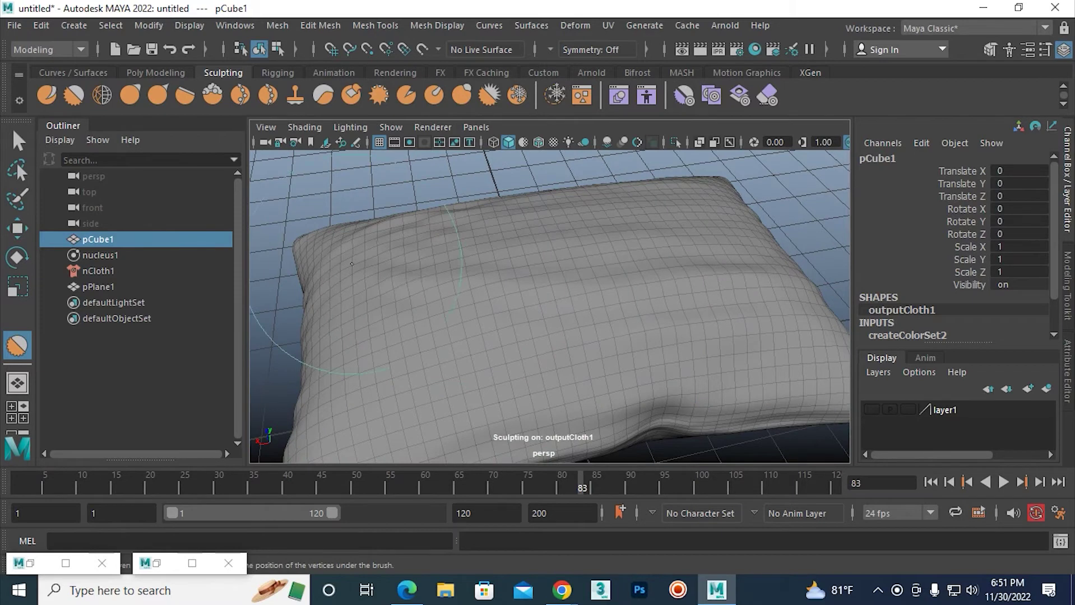
left_click_drag(352, 264, 472, 203, "alt")
mouse_move(644, 326)
left_mouse_down("alt")
mouse_move(708, 259)
mouse_move(715, 218)
mouse_move(598, 223)
mouse_move(693, 275)
left_mouse_up("alt")
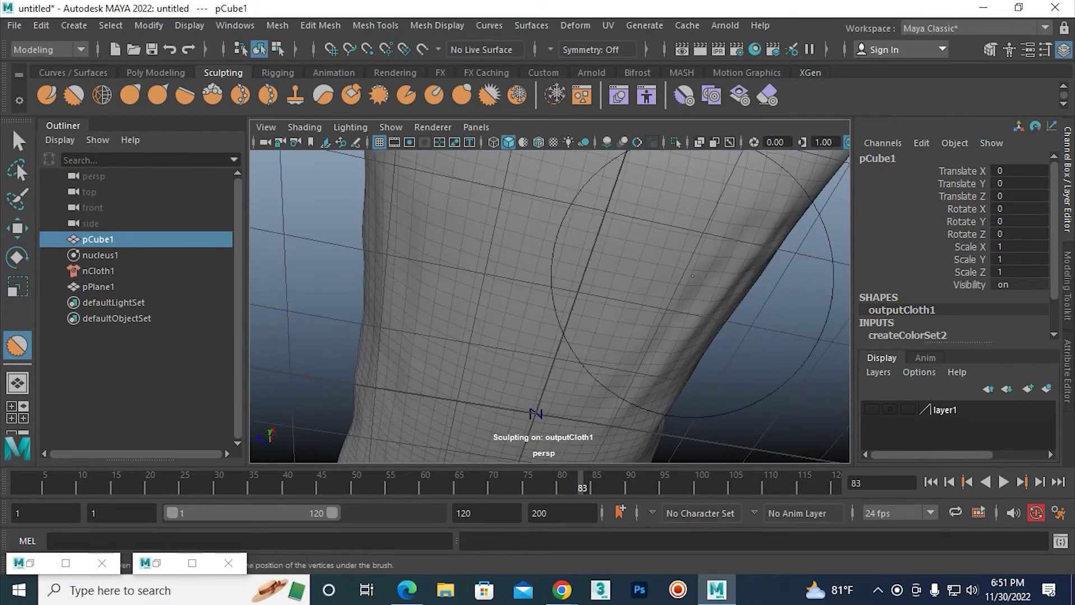
left_click_drag(594, 449, 648, 300, "alt")
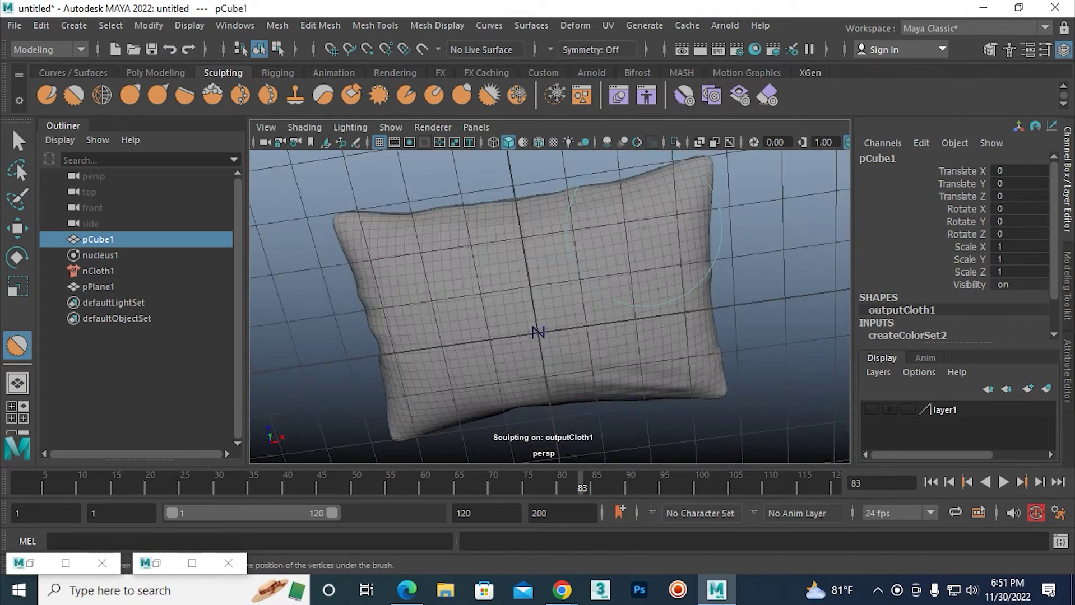
mouse_move(502, 343)
left_mouse_down("alt")
mouse_move(602, 385)
mouse_move(541, 403)
left_mouse_up("alt")
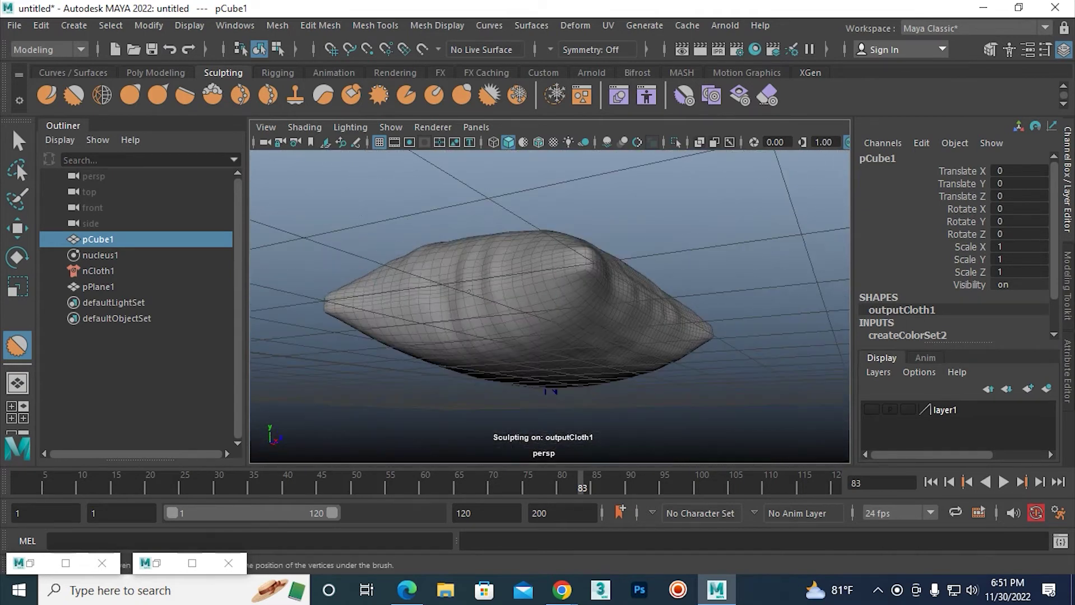
left_click_drag(455, 192, 492, 300, "alt")
mouse_move(551, 324)
left_mouse_down("alt")
mouse_move(682, 339)
mouse_move(628, 193)
mouse_move(619, 336)
left_mouse_up("alt")
mouse_move(552, 359)
left_mouse_down("alt")
mouse_move(533, 281)
mouse_move(523, 359)
mouse_move(573, 365)
mouse_move(583, 446)
mouse_move(602, 316)
mouse_move(336, 324)
mouse_move(526, 370)
left_mouse_up("alt")
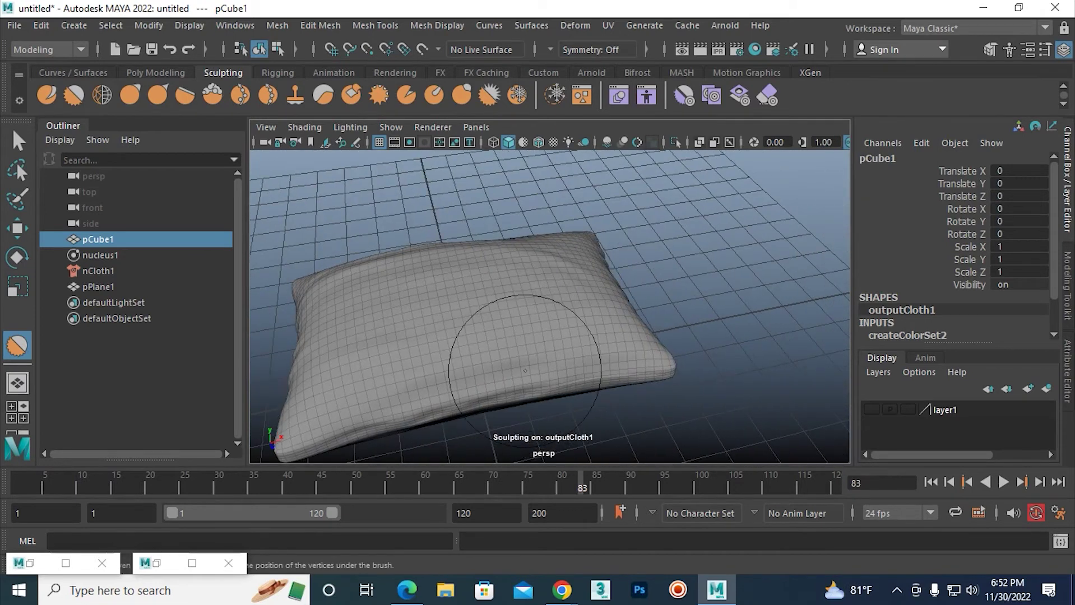
- Exit sculpting into the Move tool and deselect the pillow
key("w")
mouse_move(622, 381)
left_mouse_down("alt")
mouse_move(627, 332)
mouse_move(668, 338)
left_mouse_up("alt")
left_click(669, 338)
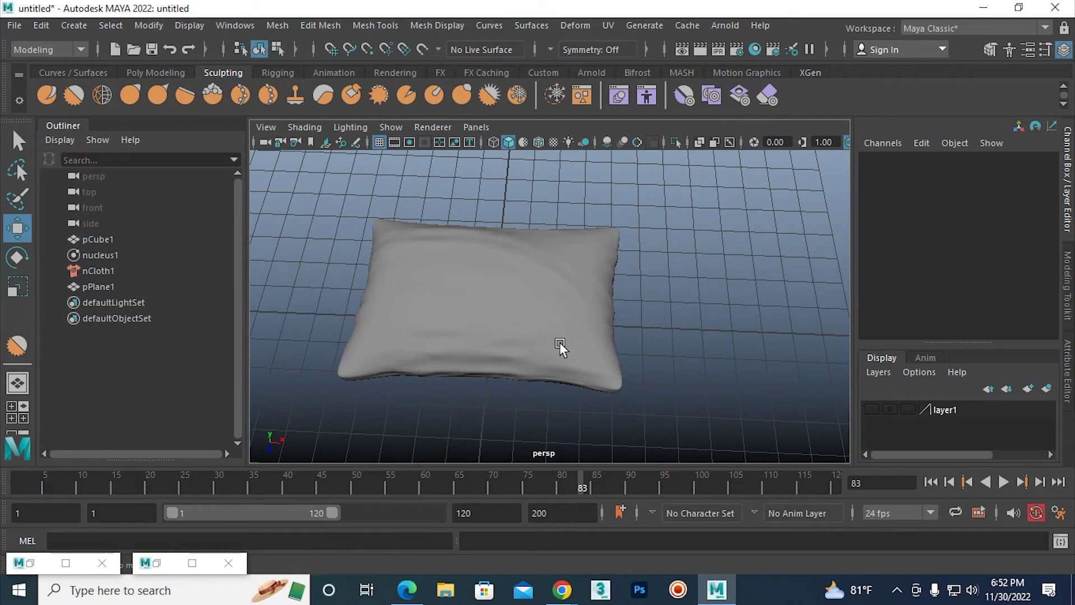
- Select pCube1 and freeze its transformations from the Poly Modeling shelf
mouse_move(635, 340)
left_mouse_down("alt")
mouse_move(656, 404)
mouse_move(637, 356)
left_mouse_up("alt")
left_click(612, 346)
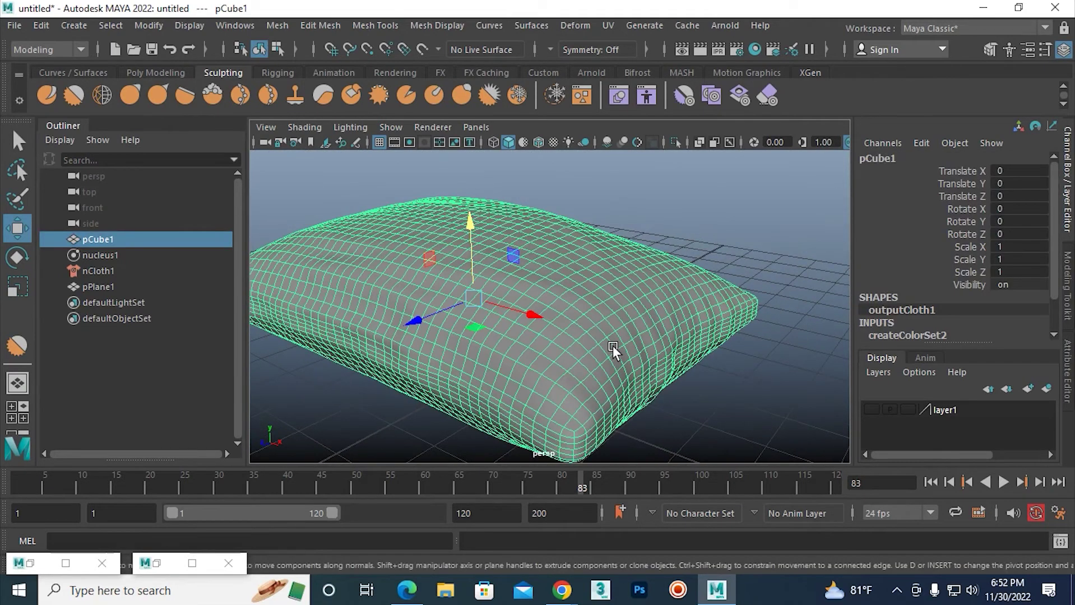
left_click(171, 72)
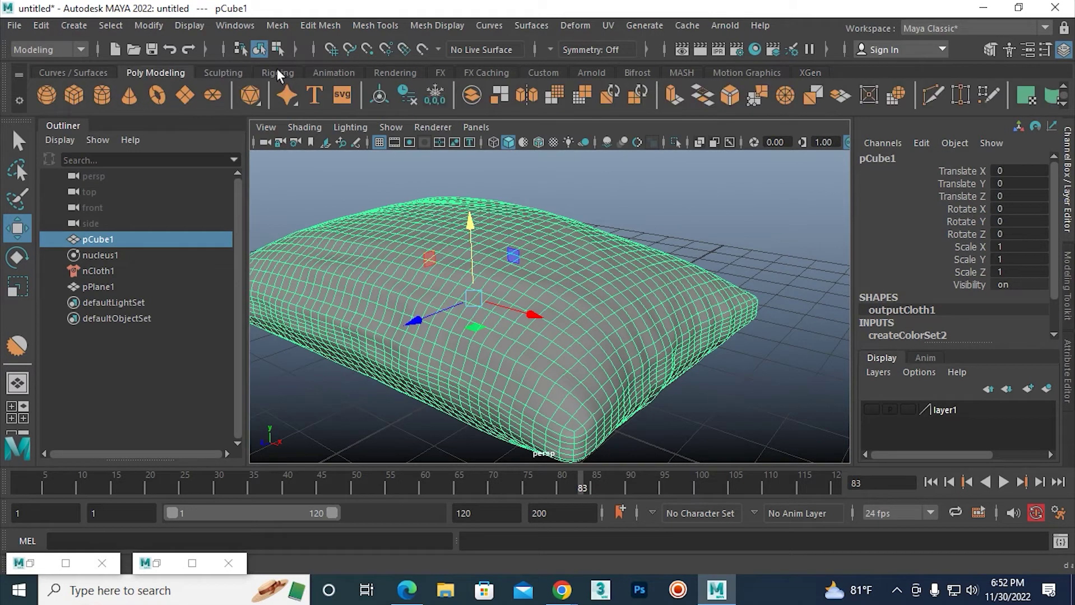
left_click(437, 71)
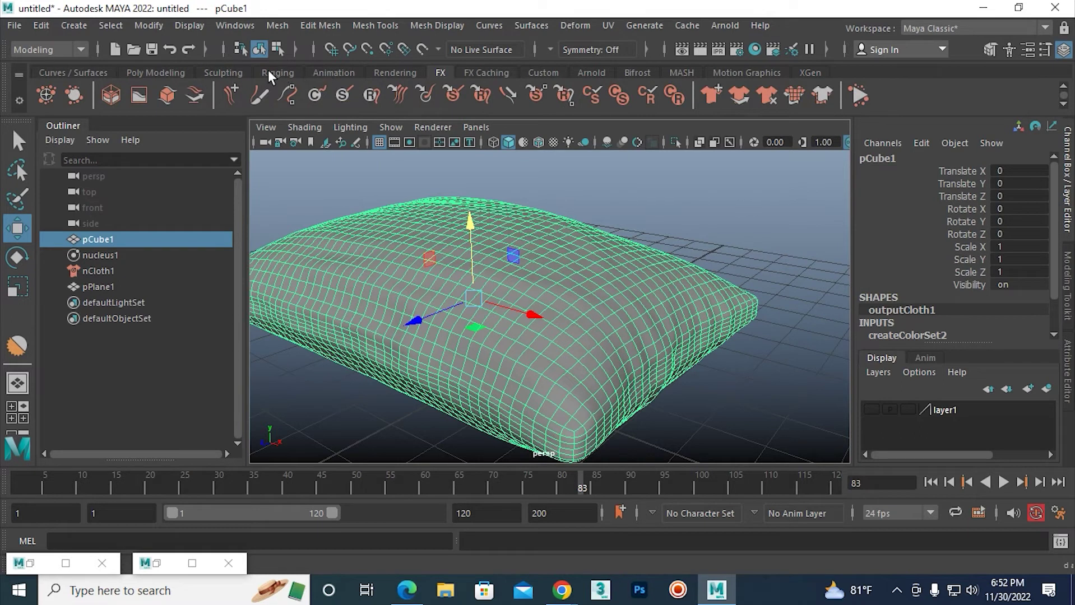
left_click(148, 70)
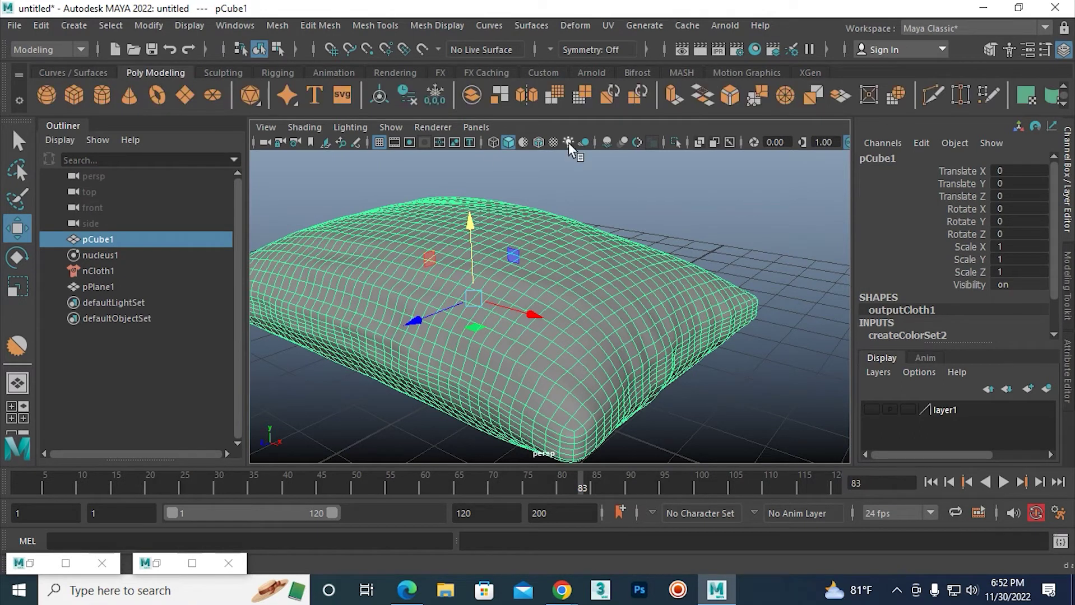
left_click(434, 95)
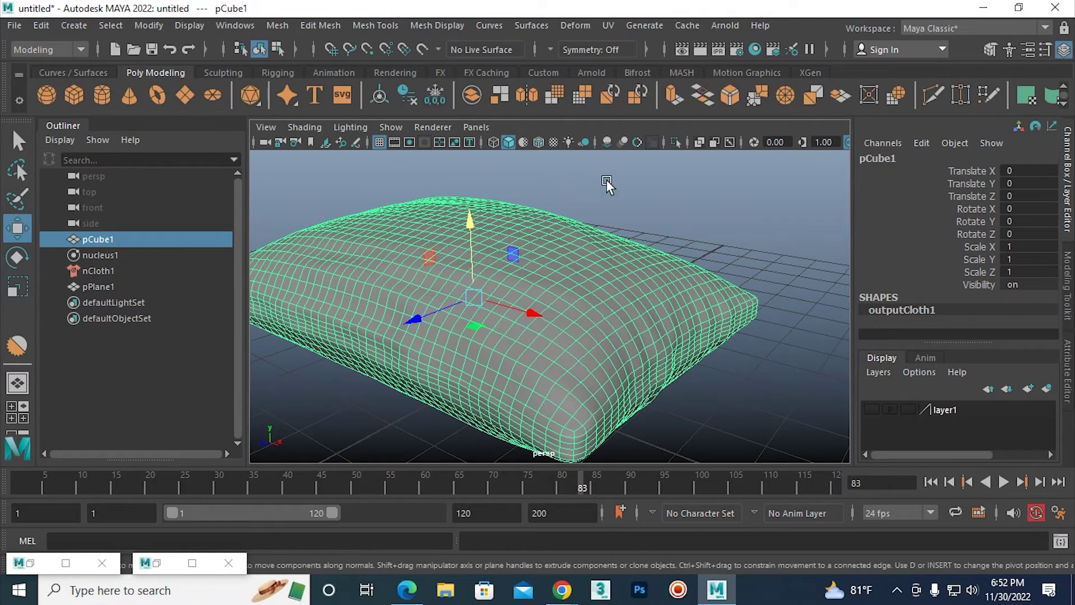
scroll(548, 273, "down", 5)
left_click_drag(548, 273, 398, 233, "alt")
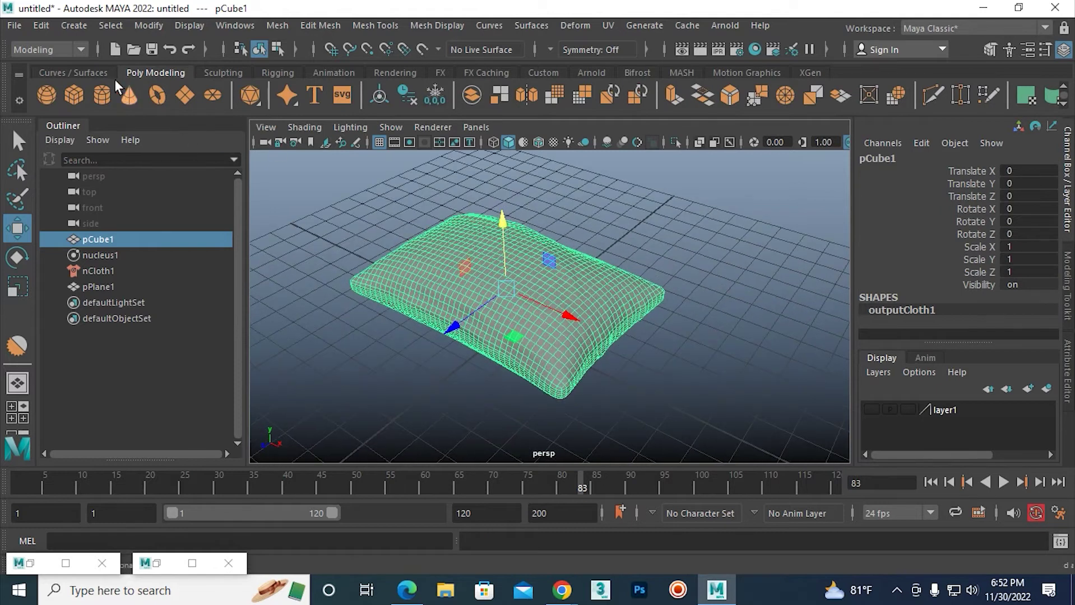
left_click(222, 70)
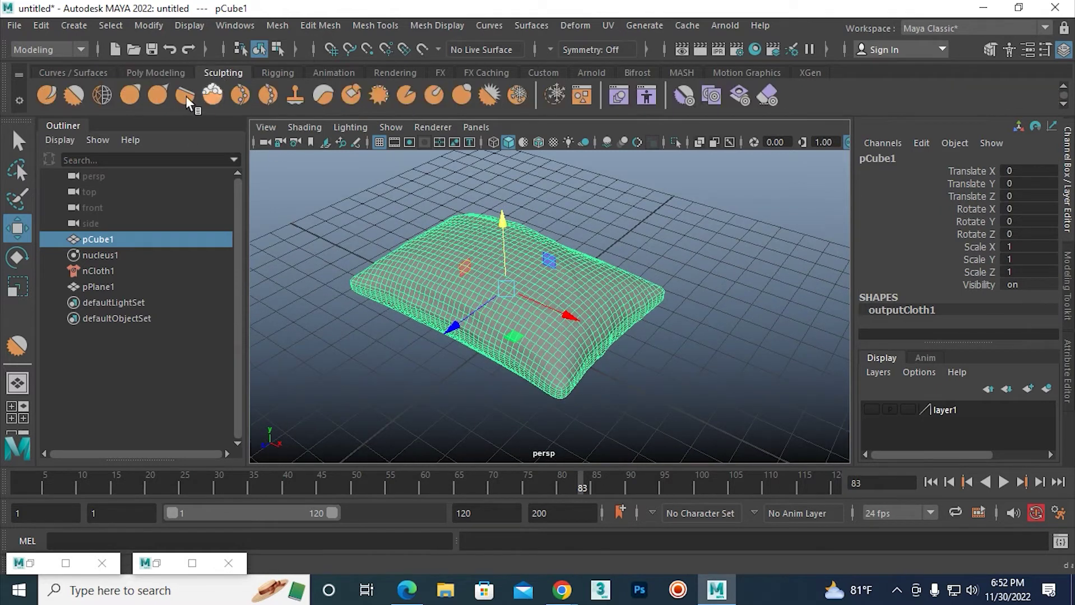
- Pick the Pinch sculpt tool and tumble and zoom to inspect the pillow's seams
left_click(159, 90)
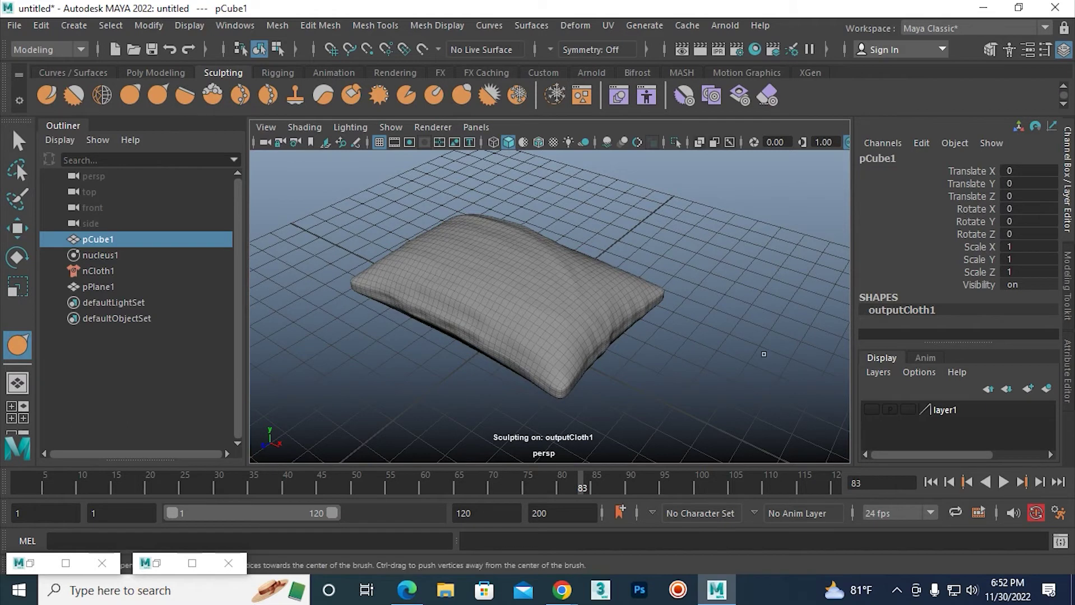
mouse_move(566, 381)
left_mouse_down("alt")
mouse_move(588, 373)
mouse_move(541, 373)
left_mouse_up("alt")
scroll(588, 372, "up", 3)
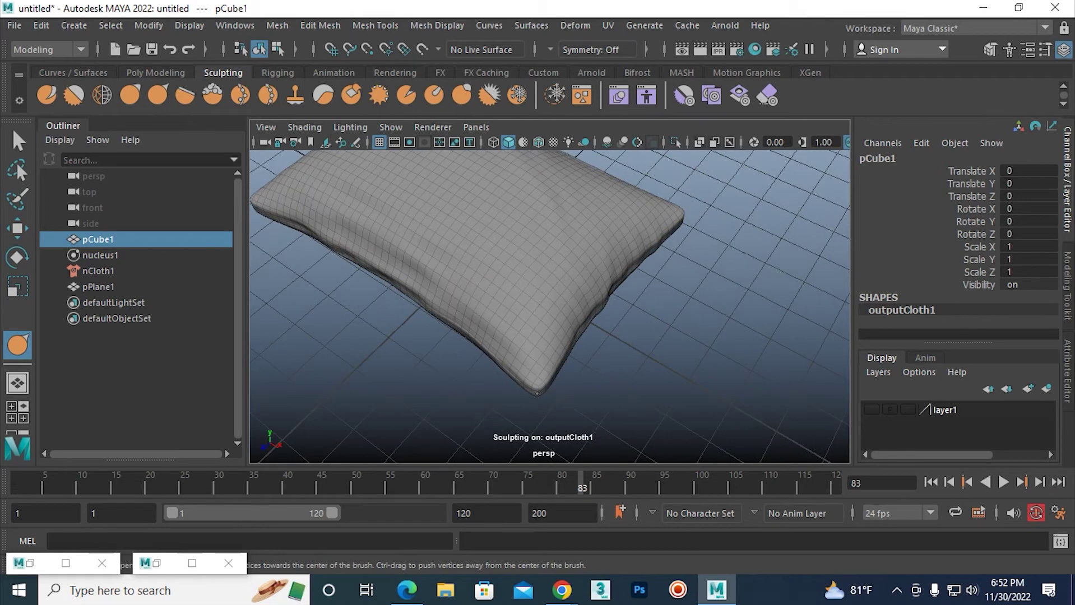
mouse_move(544, 382)
left_mouse_down("alt")
mouse_move(487, 367)
mouse_move(636, 384)
left_mouse_up("alt")
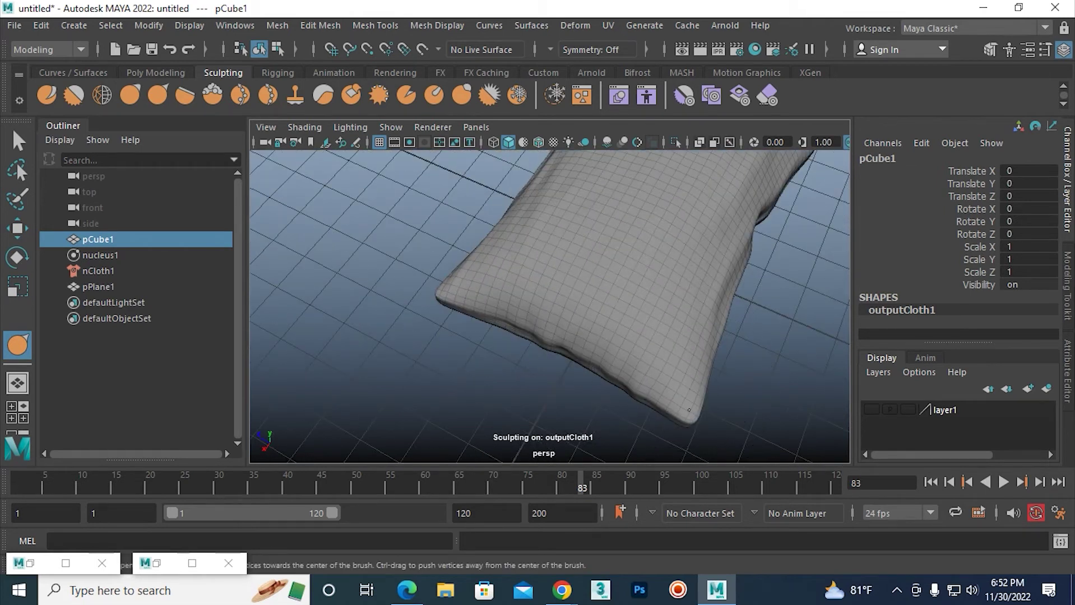
scroll(678, 428, "down", 3)
mouse_move(678, 428)
left_mouse_down("alt")
mouse_move(565, 348)
mouse_move(612, 351)
mouse_move(521, 264)
left_mouse_up("alt")
scroll(614, 365, "up", 3)
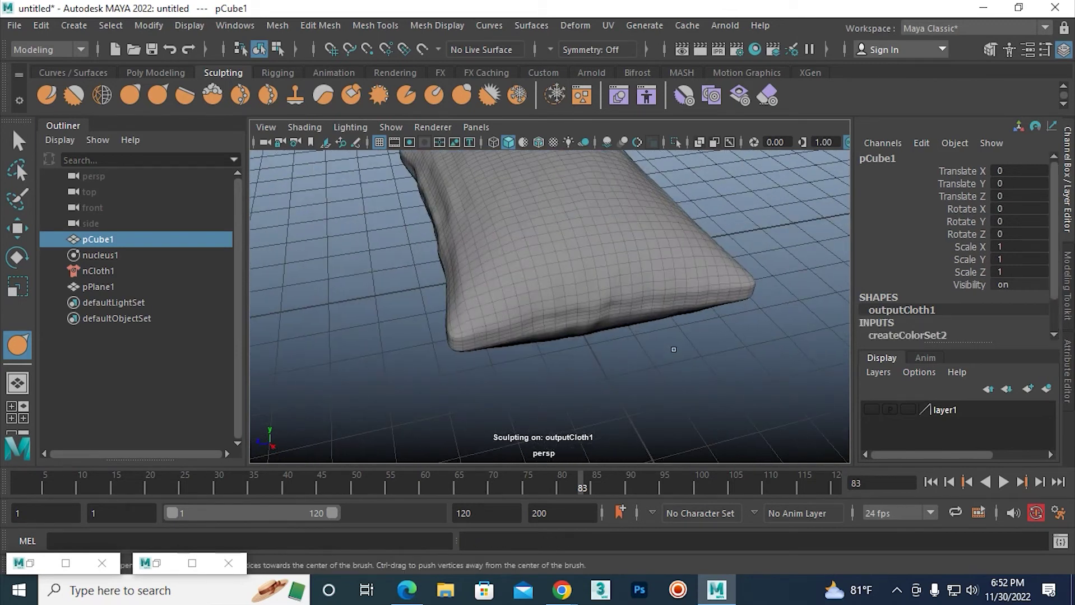
- Switch to the Move tool and bring up the pillow's component mode choices
key("w")
scroll(645, 353, "up", 3)
mouse_move(666, 260)
right_mouse_down()
mouse_move(656, 140)
mouse_move(670, 195)
right_mouse_up()
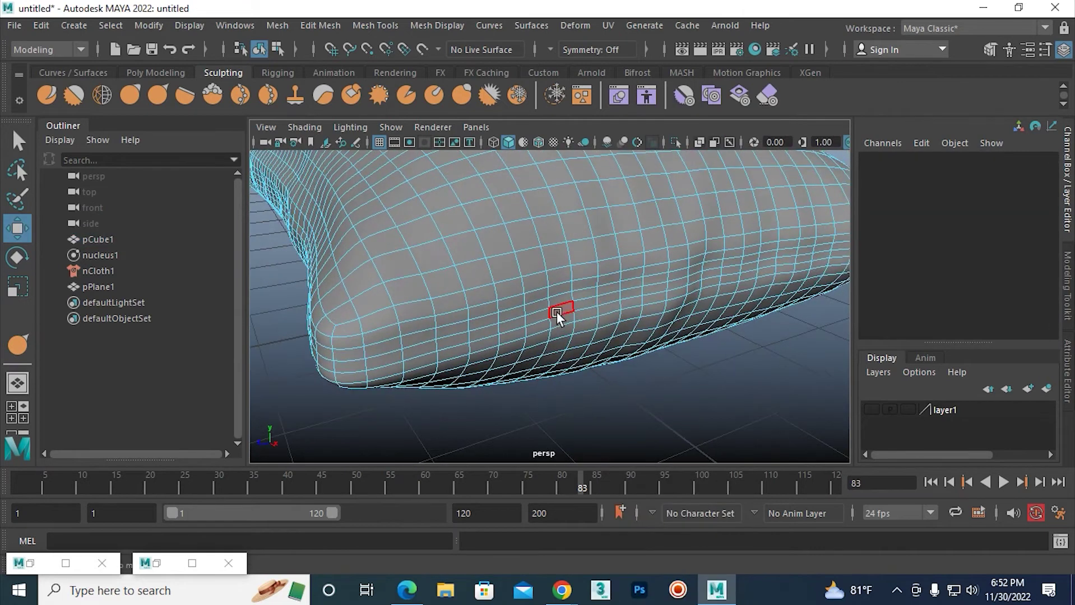
- In Edge mode, select the edge loop running around the pillow's seam
right_click(514, 311)
right_click_drag(547, 115, 547, 115)
double_click(387, 352)
scroll(628, 341, "down", 5)
left_click_drag(545, 291, 590, 286, "alt")
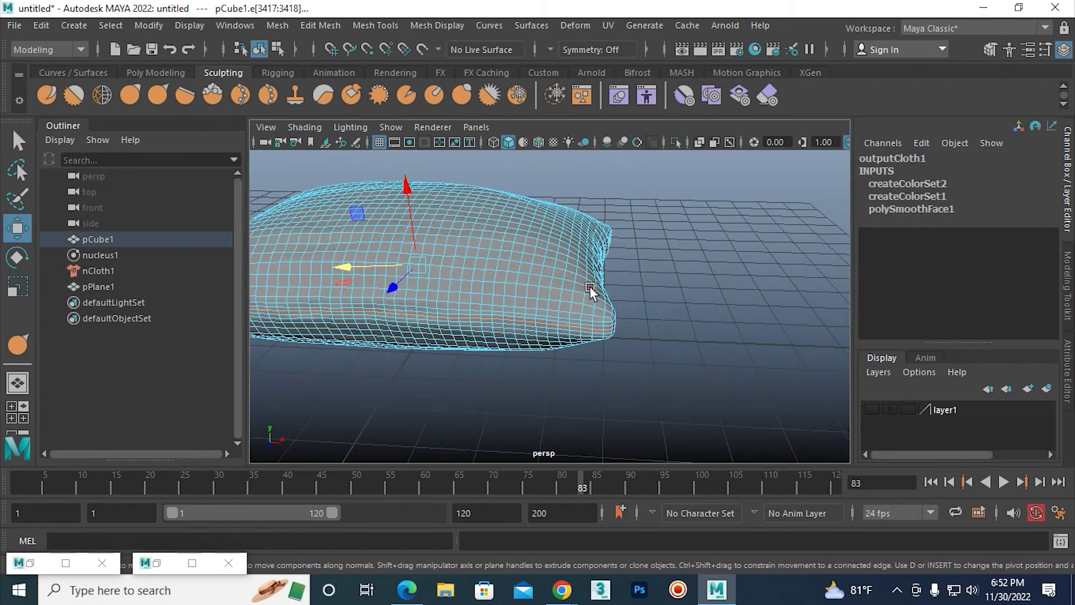
- Scale the seam edge loop outward into a flared rim, then return to Object Mode and deselect
key("r")
mouse_move(421, 264)
left_mouse_down()
mouse_move(588, 275)
mouse_move(381, 274)
mouse_move(610, 341)
mouse_move(570, 334)
mouse_move(582, 295)
mouse_move(544, 257)
mouse_move(480, 272)
mouse_move(487, 313)
mouse_move(728, 302)
mouse_move(603, 324)
mouse_move(701, 414)
mouse_move(565, 363)
mouse_move(670, 385)
mouse_move(660, 356)
mouse_move(647, 384)
mouse_move(669, 343)
left_mouse_up()
scroll(611, 340, "up", 3)
scroll(626, 333, "up", 3)
scroll(708, 302, "down", 5)
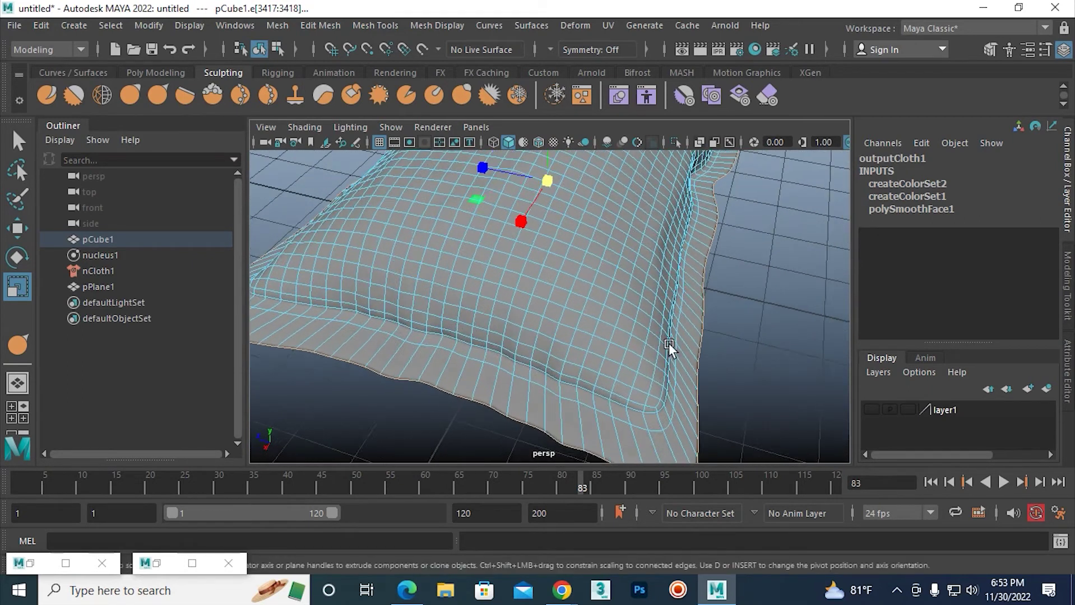
right_click_drag(701, 157, 776, 134)
left_click(753, 280)
mouse_move(753, 280)
left_mouse_down("alt")
mouse_move(626, 321)
mouse_move(779, 330)
mouse_move(567, 336)
mouse_move(636, 377)
mouse_move(631, 296)
mouse_move(567, 293)
mouse_move(629, 261)
mouse_move(571, 271)
mouse_move(686, 353)
mouse_move(694, 337)
left_mouse_up("alt")
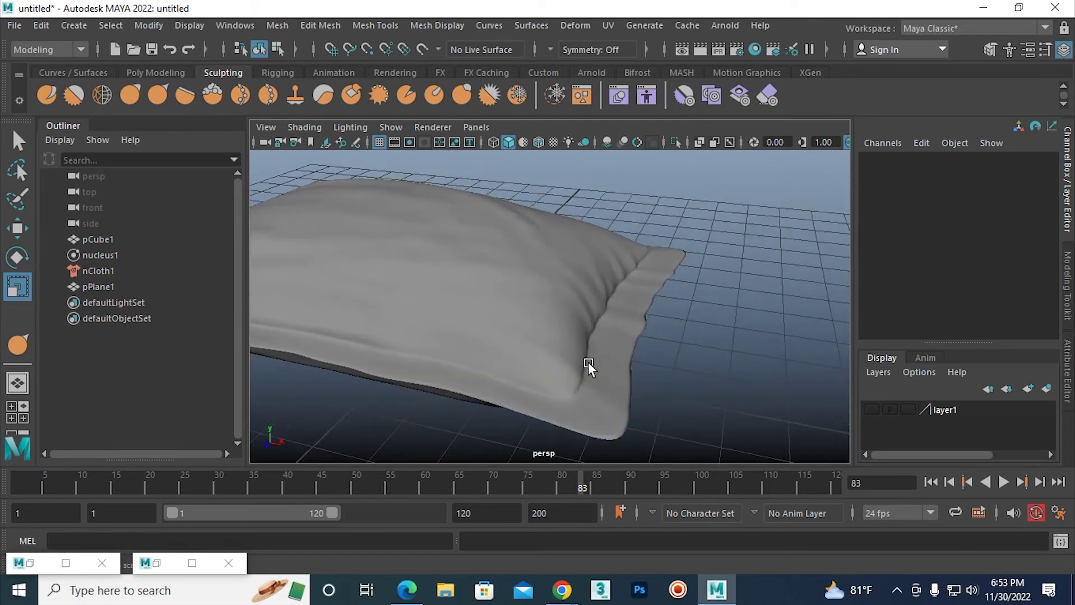
- Select pCube1 and pick the seam edge loop in Edge mode
left_click(632, 352)
right_click_drag(626, 338, 560, 155)
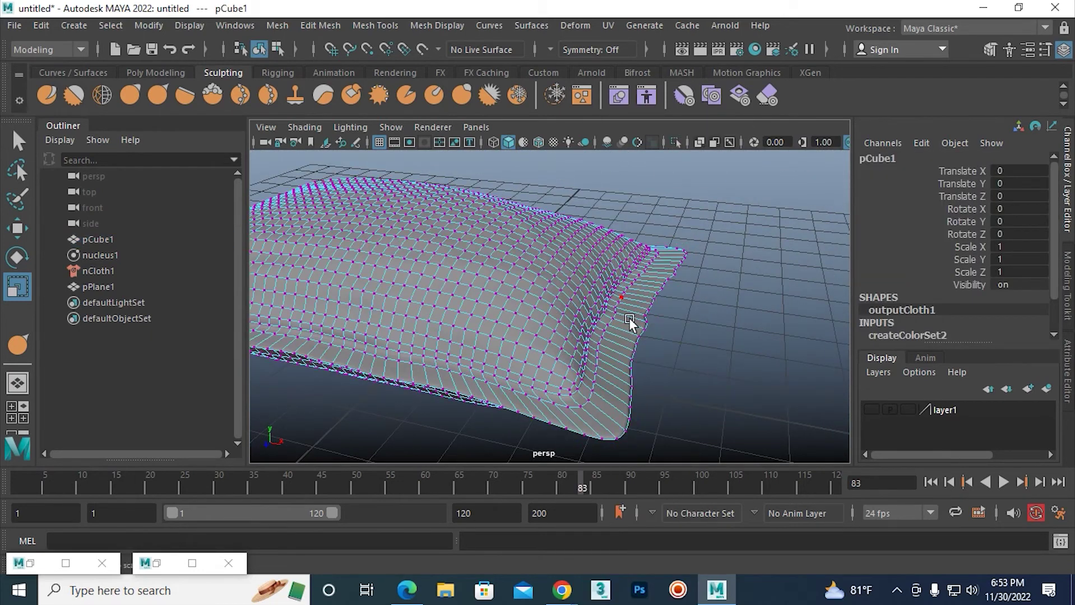
right_click(635, 336)
left_click(632, 118)
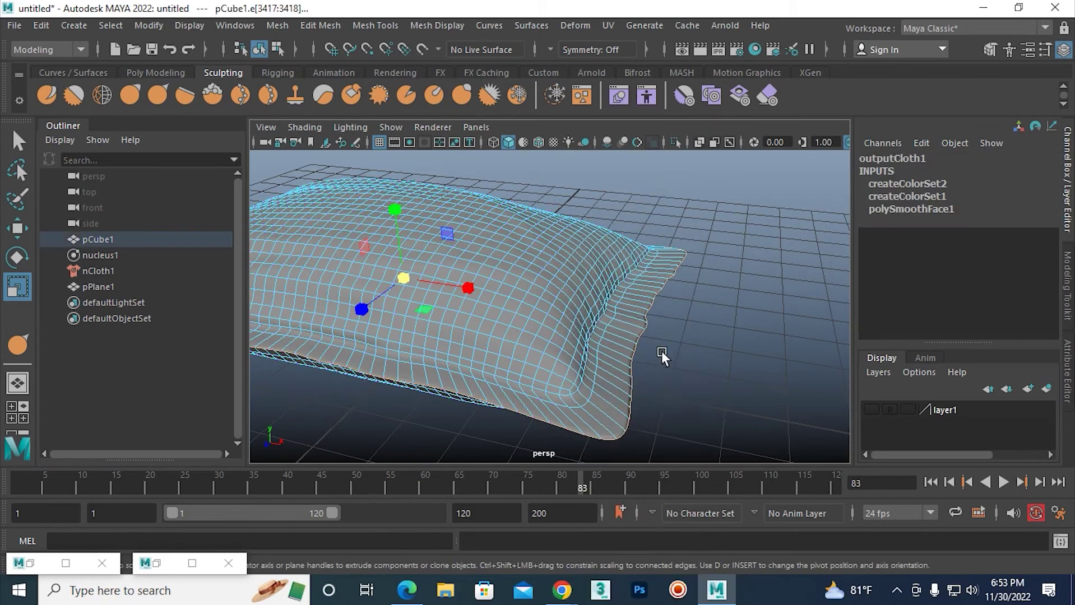
- Move the seam loop down on Y to mid-height and rescale it around the pillow
key("w")
mouse_move(398, 207)
left_mouse_down()
mouse_move(396, 222)
mouse_move(533, 288)
mouse_move(448, 303)
left_mouse_up()
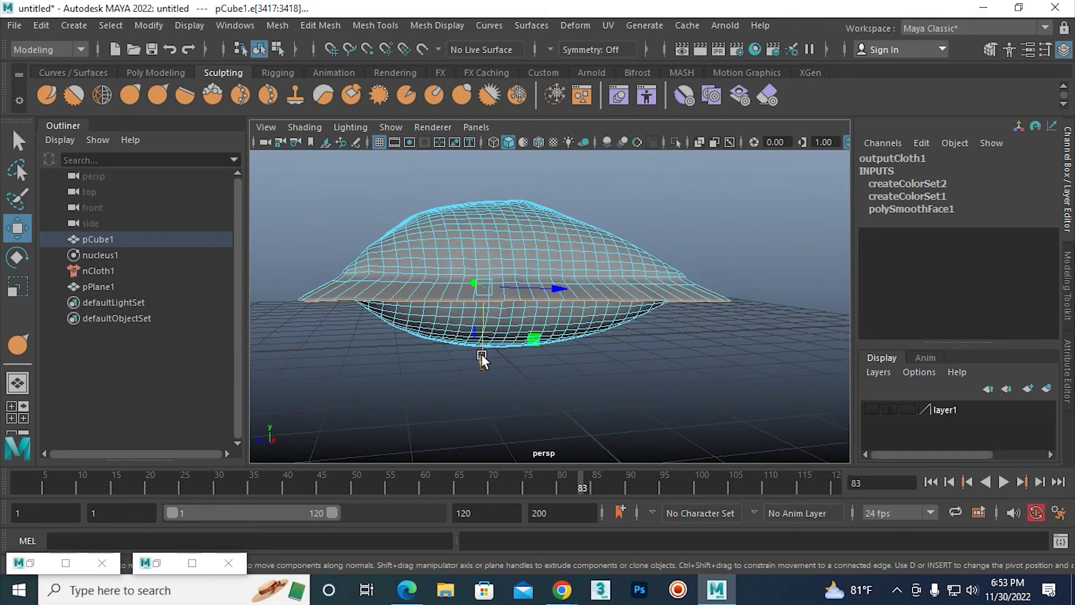
left_click_drag(482, 354, 482, 359)
key("r")
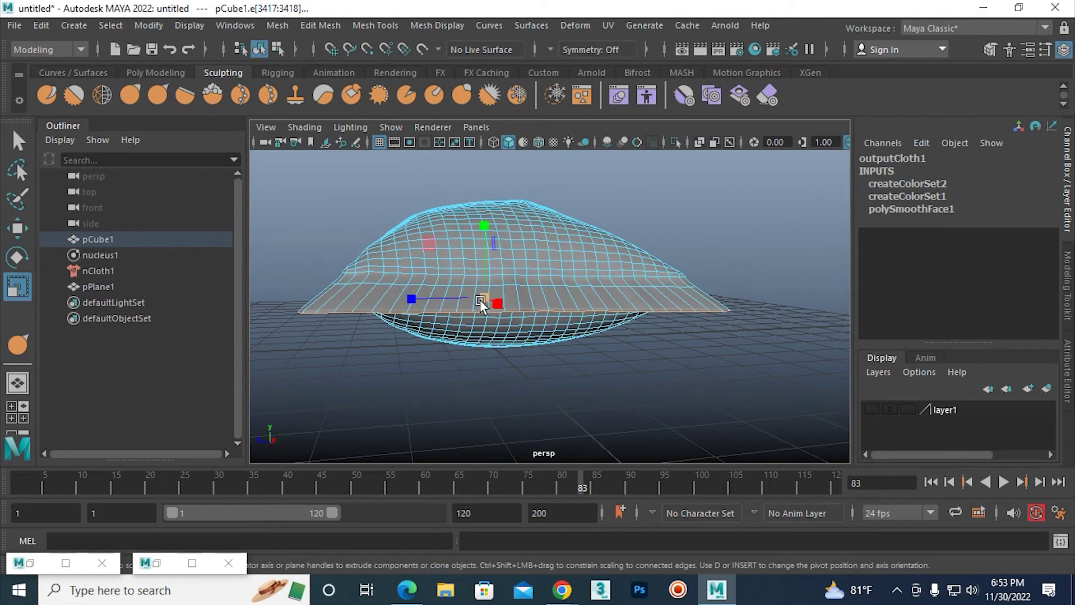
mouse_move(480, 300)
left_mouse_down()
mouse_move(471, 296)
mouse_move(565, 333)
mouse_move(548, 329)
mouse_move(626, 391)
mouse_move(632, 421)
mouse_move(621, 389)
mouse_move(636, 381)
mouse_move(600, 330)
mouse_move(622, 254)
left_mouse_up()
- Switch the pillow back to Object Mode with nothing selected
right_click(622, 254)
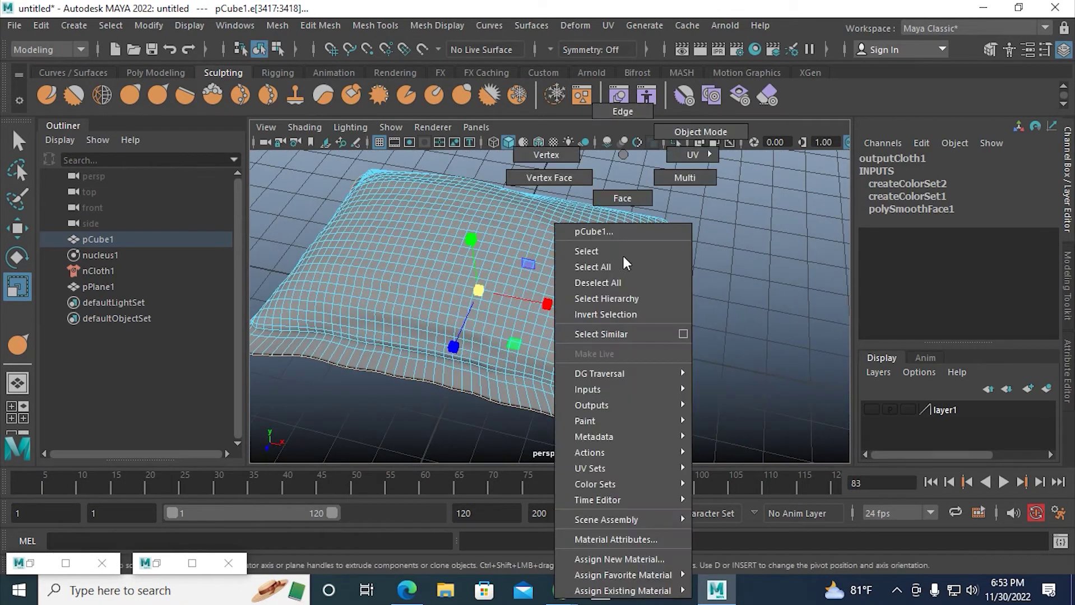
right_click_drag(622, 254, 693, 147)
right_click_drag(621, 152, 677, 132)
mouse_move(736, 285)
left_mouse_down("alt")
mouse_move(597, 315)
mouse_move(651, 340)
mouse_move(663, 331)
mouse_move(507, 319)
mouse_move(528, 300)
mouse_move(585, 294)
mouse_move(456, 283)
mouse_move(664, 277)
mouse_move(696, 231)
mouse_move(631, 236)
mouse_move(683, 281)
mouse_move(631, 329)
mouse_move(588, 332)
mouse_move(703, 352)
left_mouse_up("alt")
- Tumble around the pillow and select pCube1 as a whole object
left_click(589, 332)
left_click(759, 300)
mouse_move(475, 371)
left_mouse_down("alt")
mouse_move(563, 347)
mouse_move(519, 348)
left_mouse_up("alt")
mouse_move(406, 338)
left_mouse_down("alt")
mouse_move(644, 337)
mouse_move(513, 344)
mouse_move(495, 319)
mouse_move(551, 257)
mouse_move(568, 295)
left_mouse_up("alt")
left_click(689, 288)
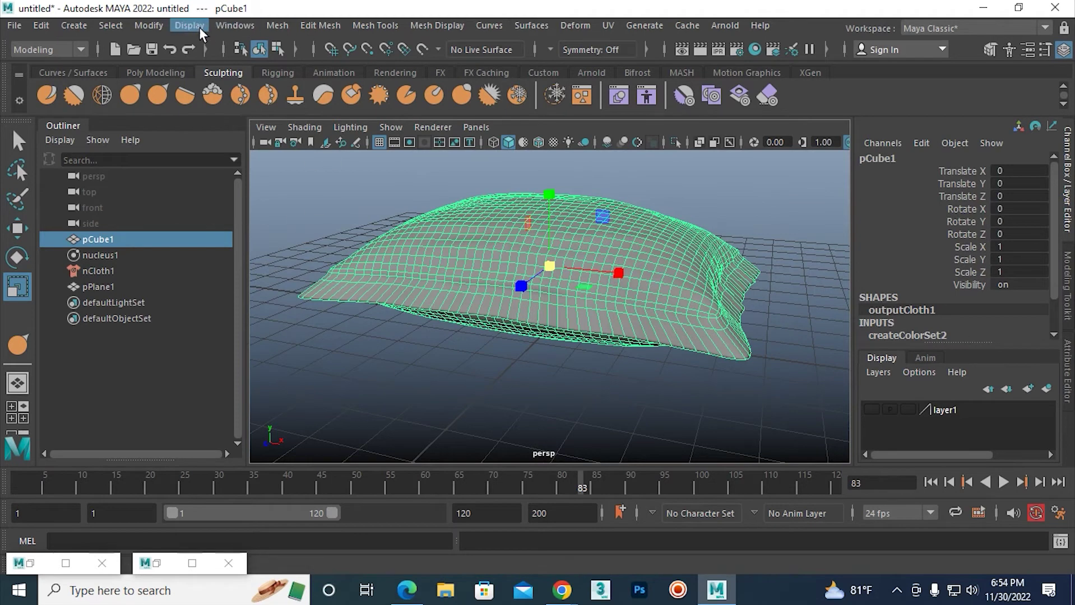
- Switch to the FX menu set and turn the pillow into a new nCloth object
left_click(38, 50)
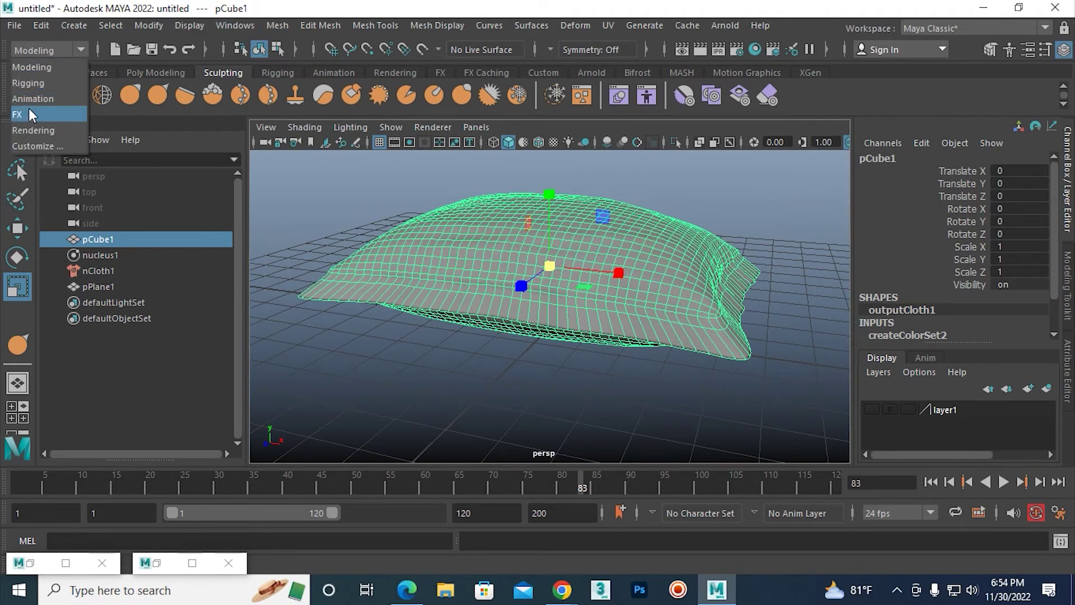
left_click(26, 110)
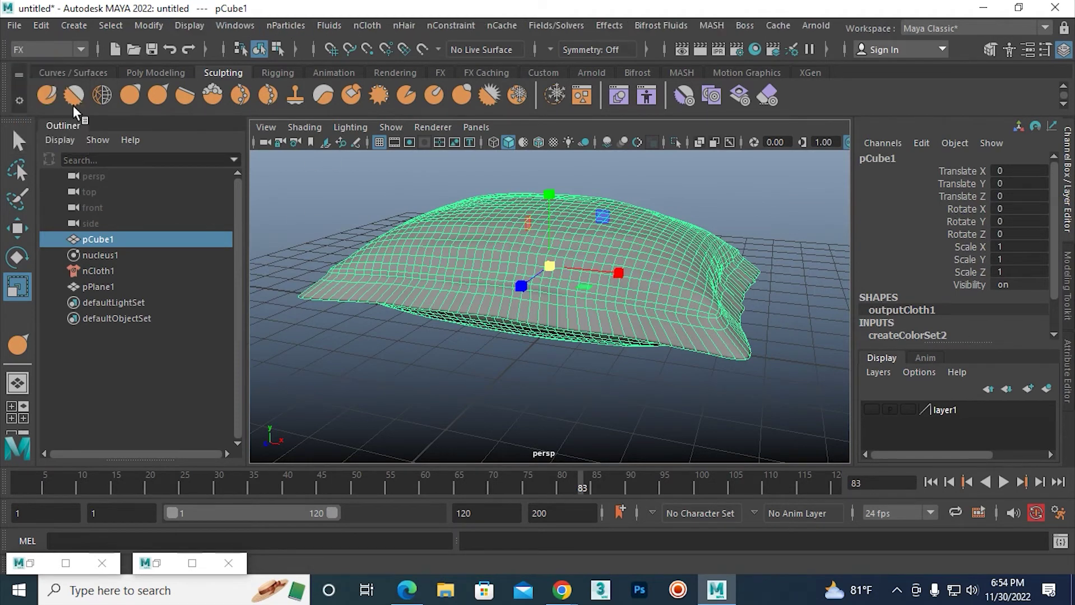
left_click(365, 29)
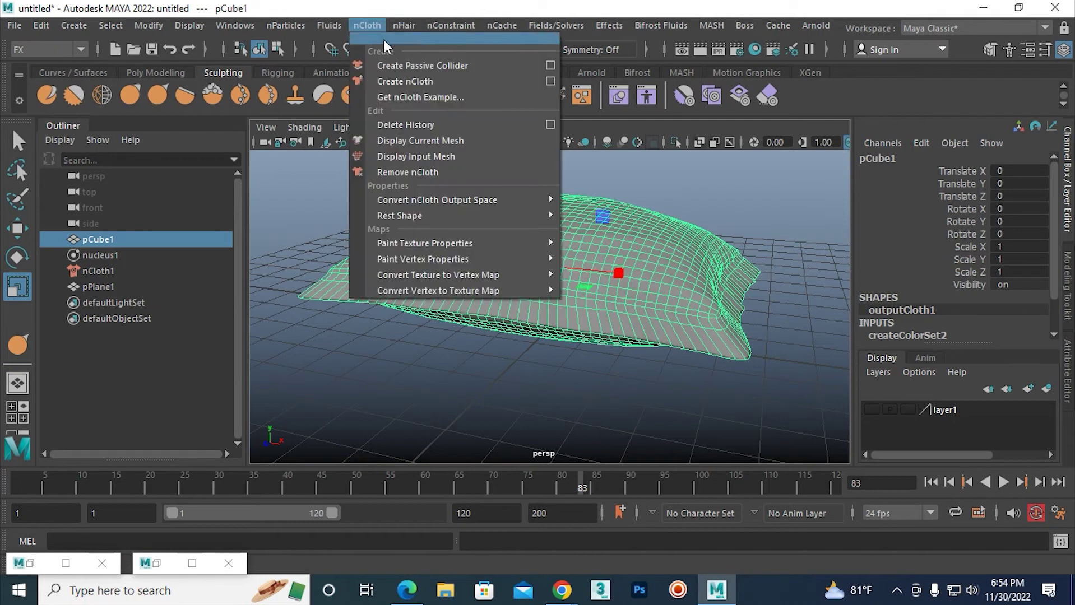
left_click(416, 83)
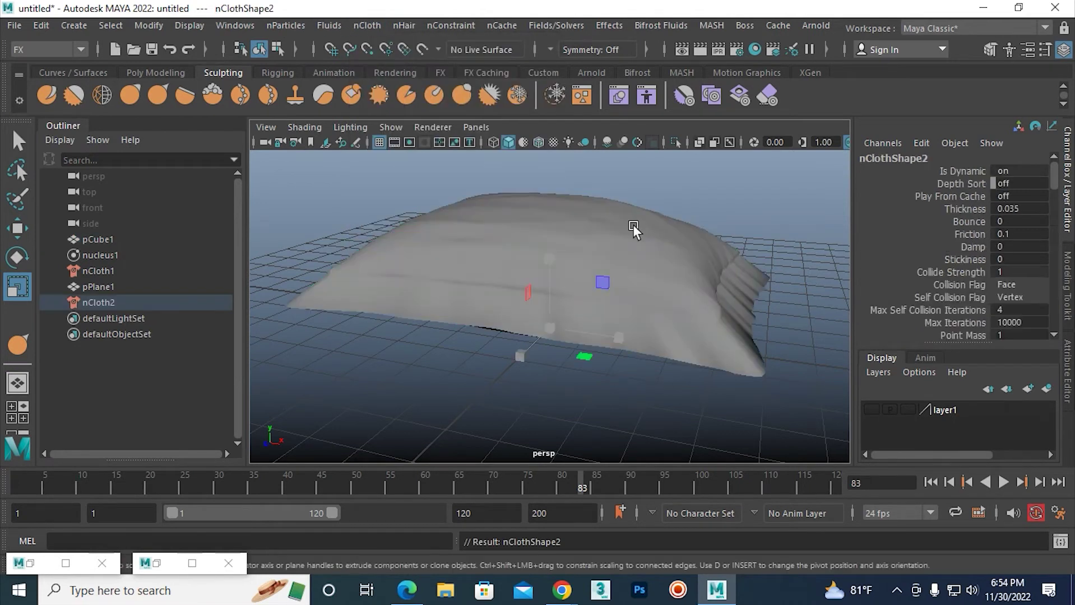
- Select nCloth2 and show nClothShape2's attributes with the Pressure section expanded
left_click_drag(608, 330, 659, 344, "alt")
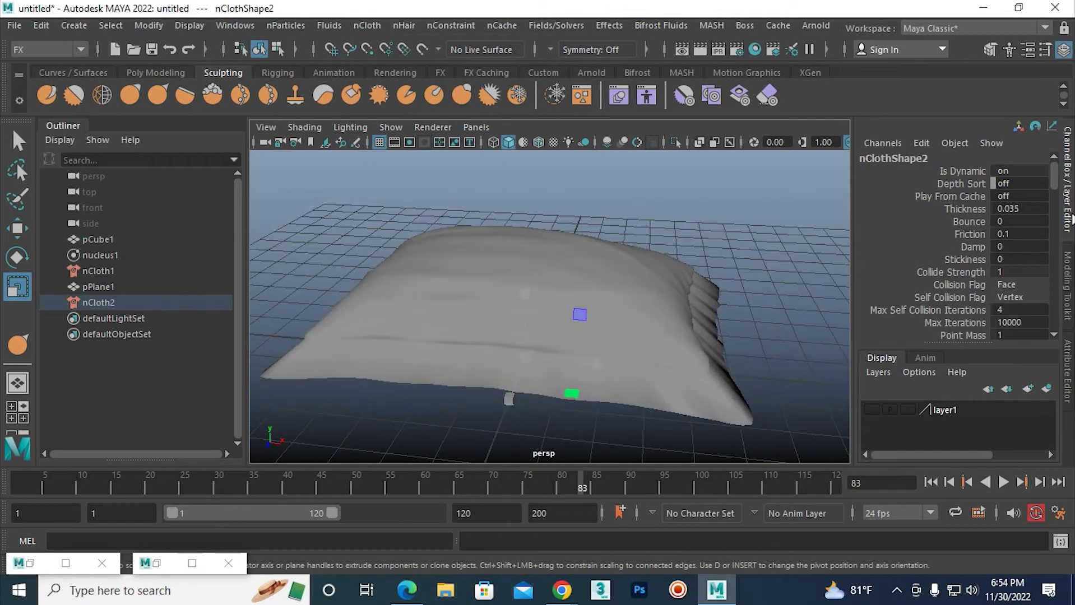
left_click(94, 303)
key("ctrl+a")
left_click(792, 154)
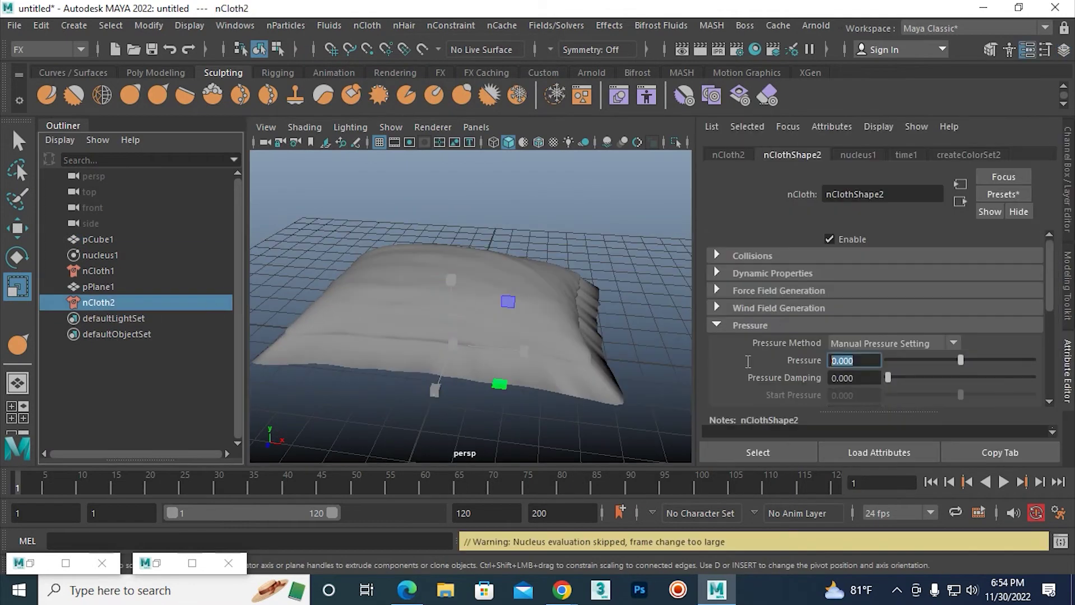
- Set nCloth1's pressure to 0
left_click(101, 273)
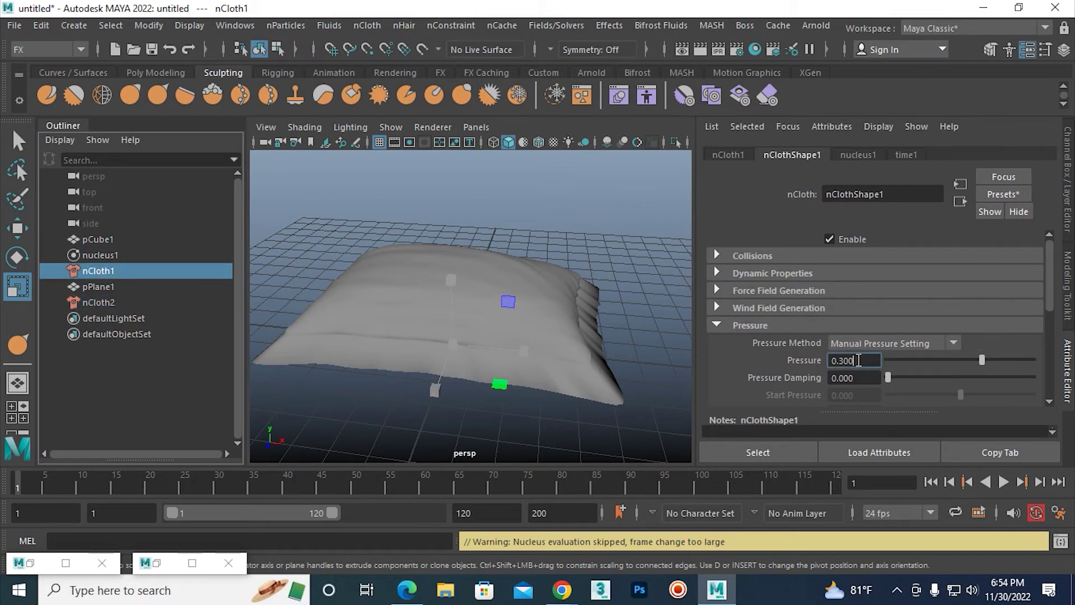
key("BackSpace")
key("BackSpace")
key("BackSpace")
key("BackSpace")
key("BackSpace")
type("0")
key("Return")
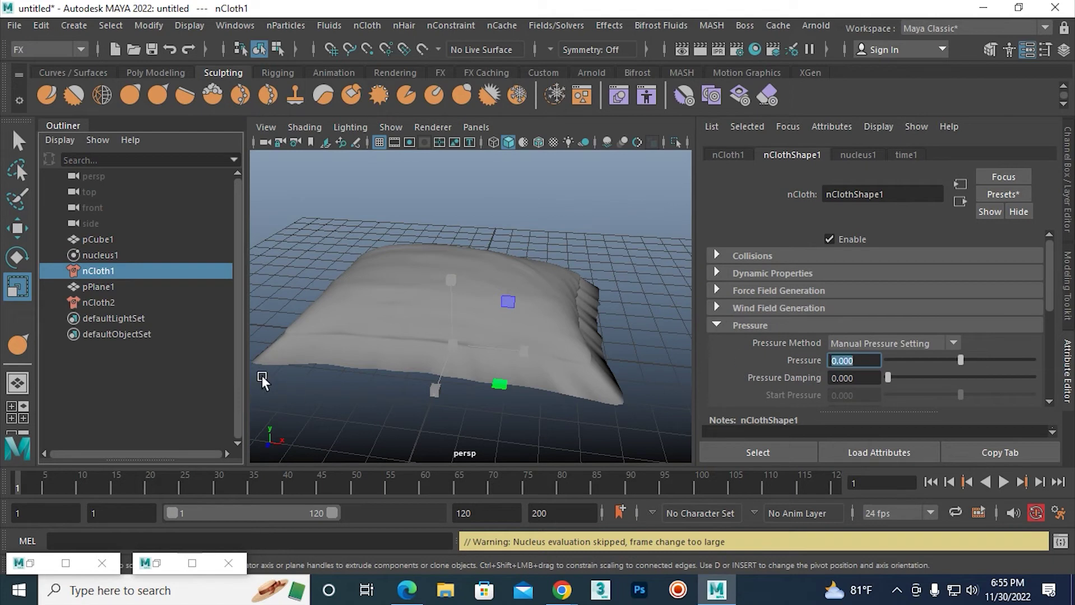
- Set nCloth2's pressure to 0.010 and start the cloth simulation
left_click(100, 304)
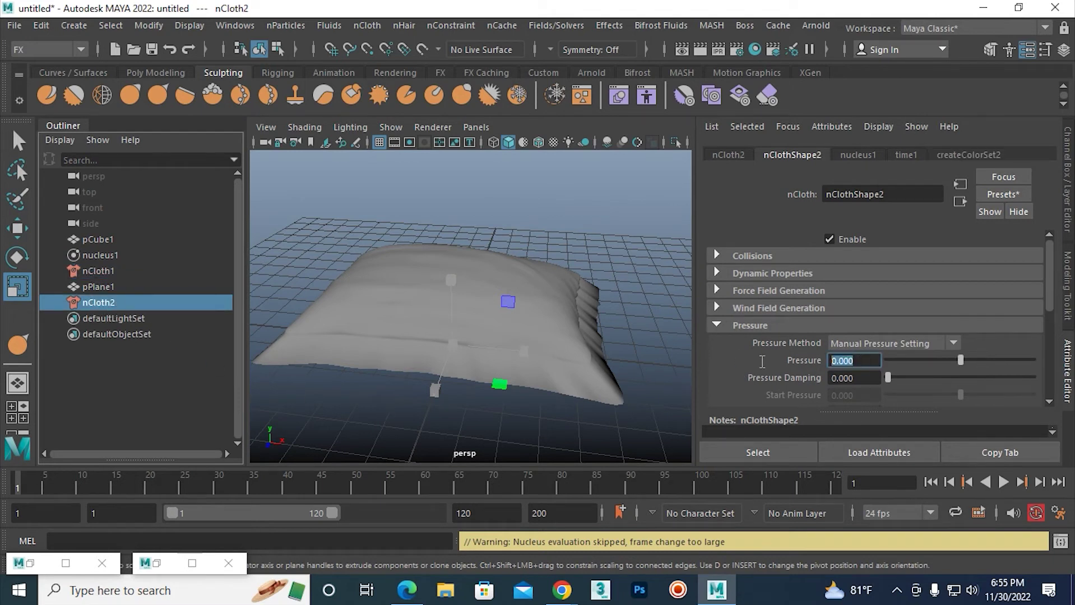
type("0.010")
key("Return")
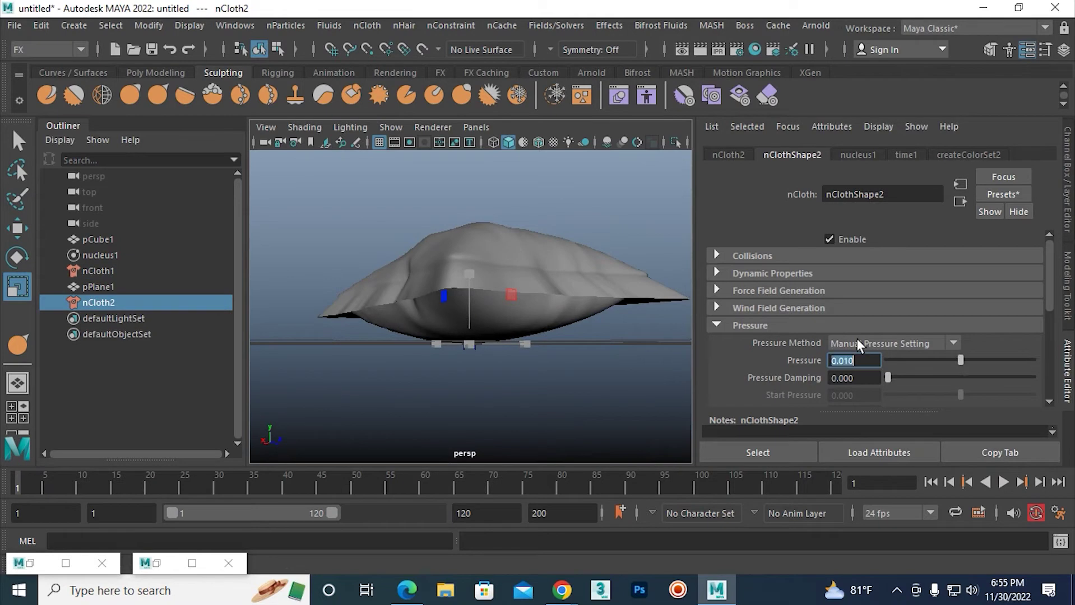
left_click(1003, 481)
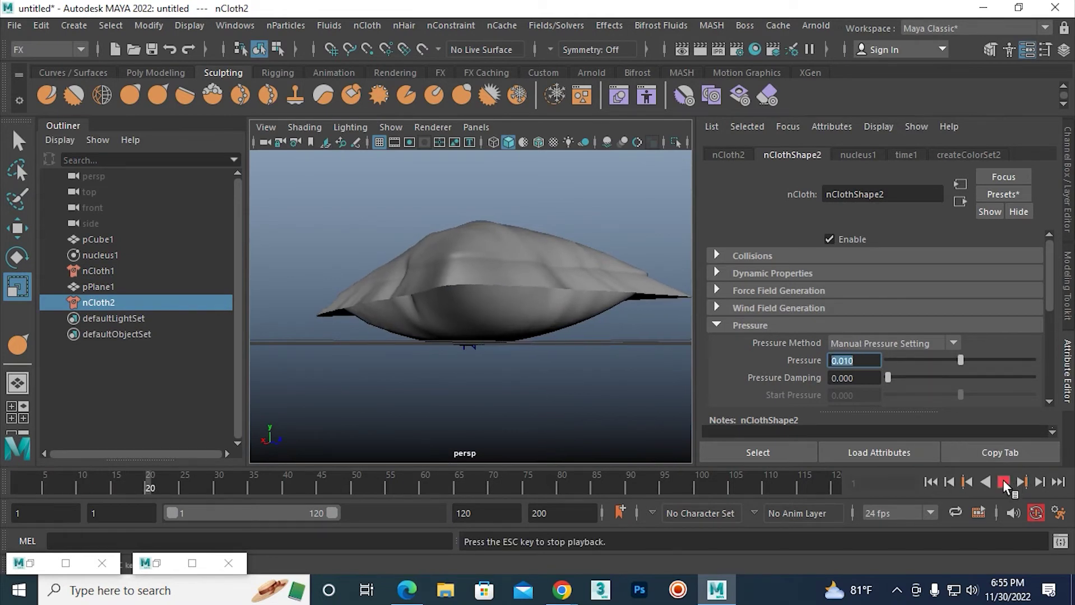
- Stop the simulation at frame 35, inspect the puffed pillow, and select pCube1
left_click(1003, 480)
mouse_move(556, 341)
left_mouse_down("alt")
mouse_move(494, 401)
mouse_move(572, 444)
mouse_move(509, 391)
mouse_move(593, 367)
mouse_move(651, 312)
mouse_move(660, 274)
mouse_move(642, 239)
mouse_move(566, 222)
mouse_move(497, 236)
mouse_move(456, 283)
mouse_move(579, 373)
mouse_move(545, 329)
mouse_move(522, 330)
mouse_move(562, 267)
left_mouse_up("alt")
mouse_move(498, 231)
left_mouse_down("alt")
mouse_move(513, 218)
mouse_move(538, 319)
mouse_move(508, 314)
mouse_move(548, 338)
mouse_move(542, 322)
mouse_move(579, 314)
mouse_move(576, 354)
mouse_move(638, 309)
left_mouse_up("alt")
left_click(542, 321)
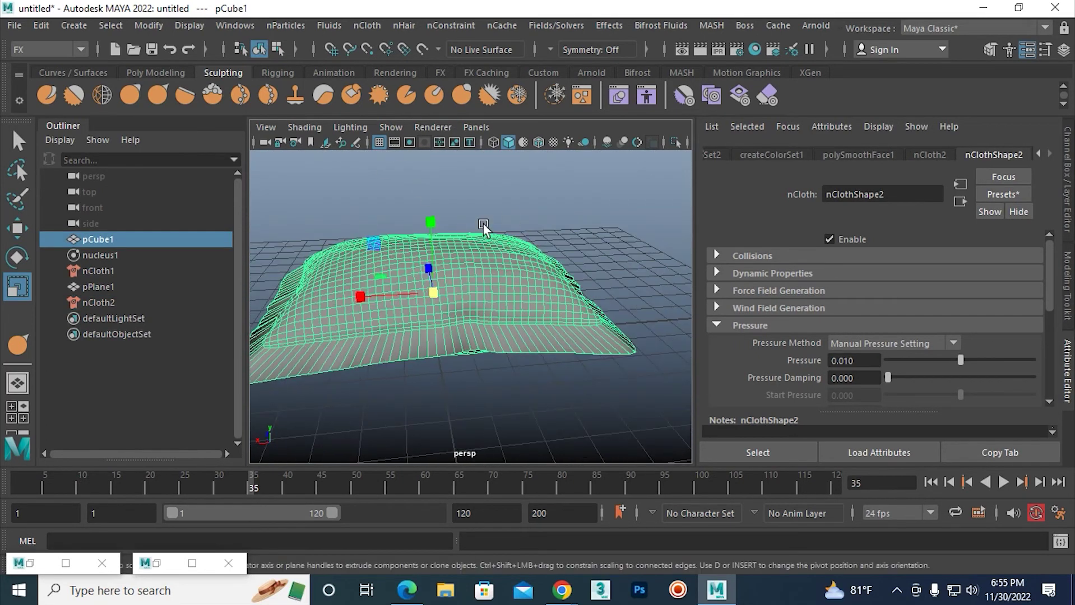
- Switch the shelf to Poly Modeling and replay the simulation from frame 1 to frame 110
left_click(271, 73)
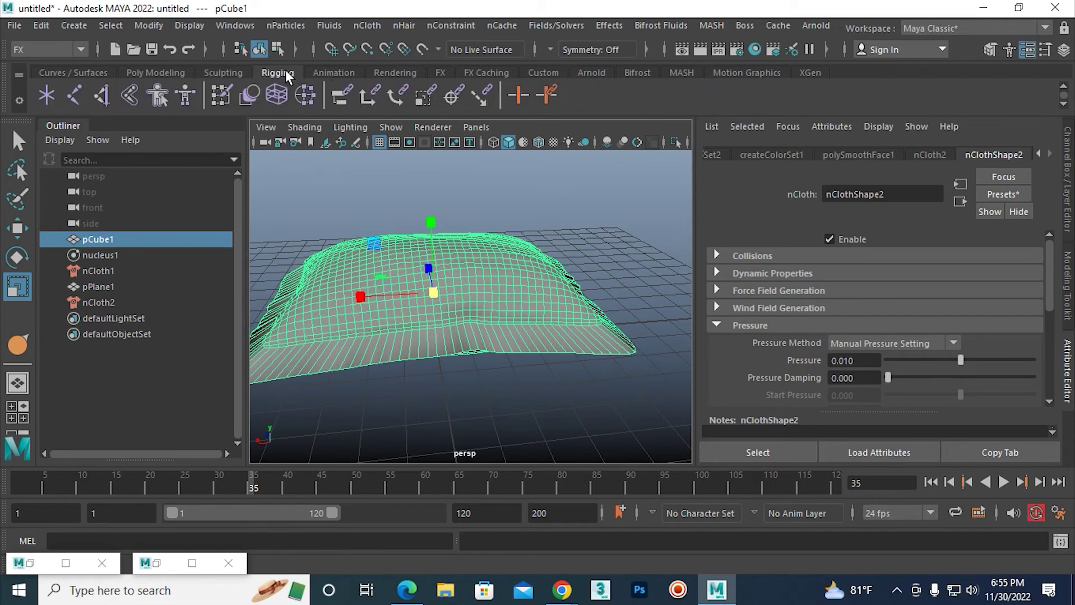
left_click(178, 75)
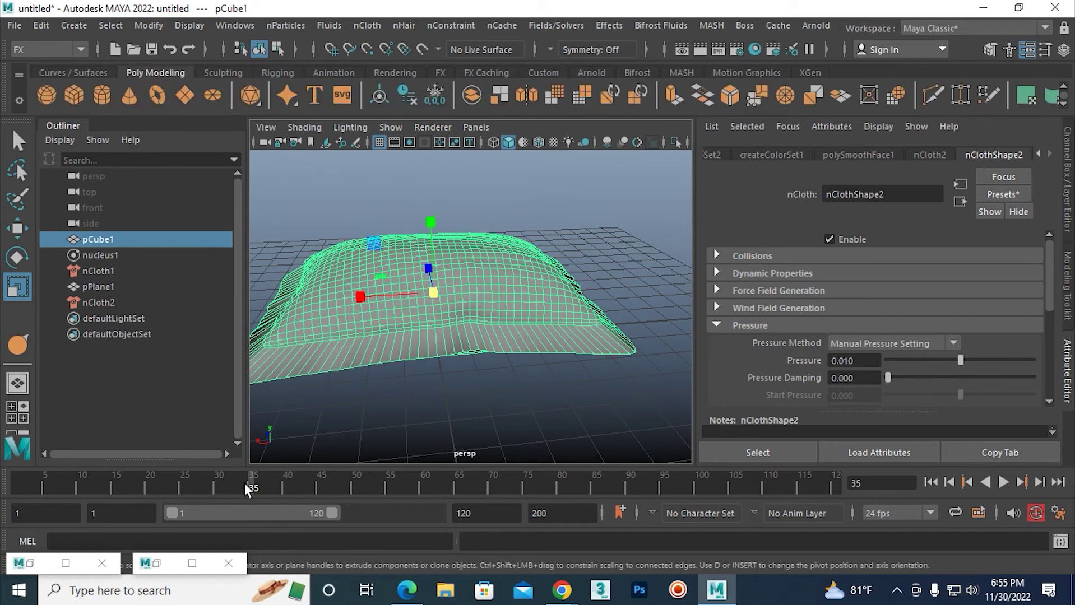
left_click_drag(496, 343, 393, 323, "alt")
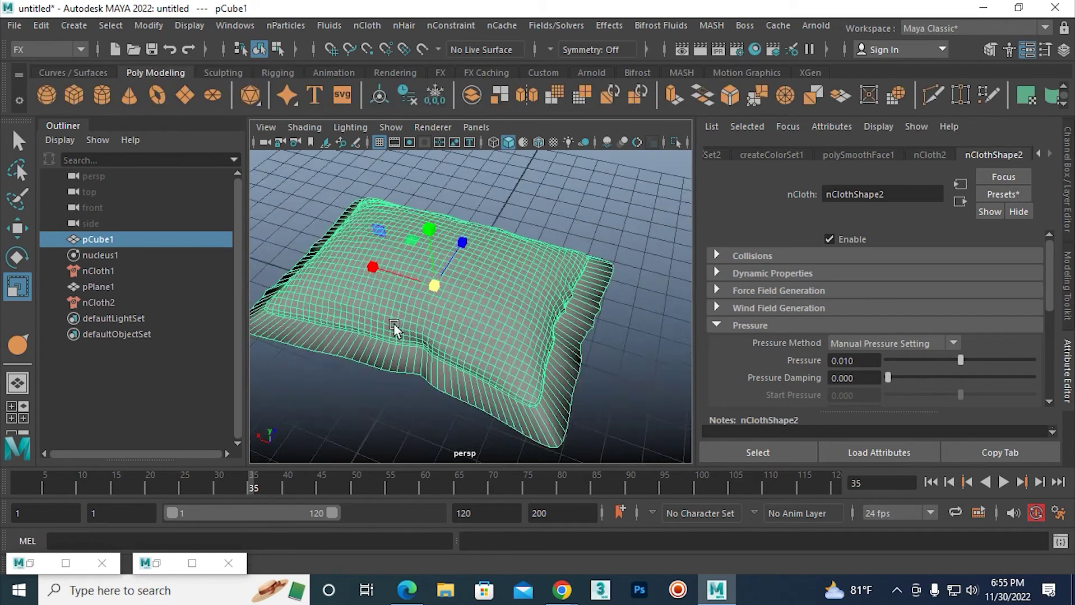
left_click(929, 484)
left_click(1003, 482)
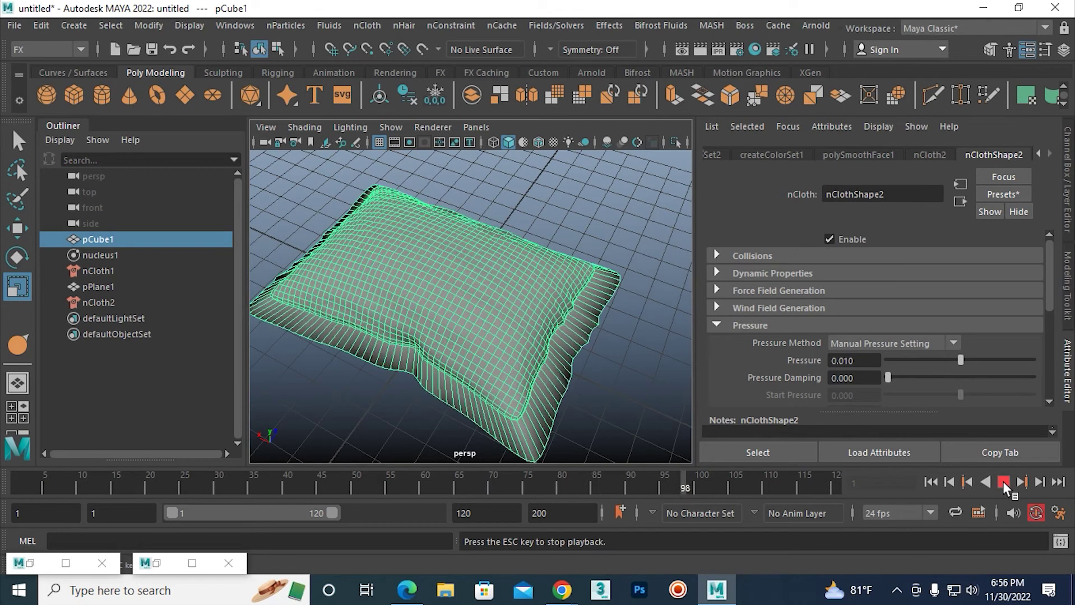
left_click(1003, 482)
mouse_move(612, 387)
left_mouse_down("alt")
mouse_move(544, 317)
mouse_move(570, 320)
mouse_move(612, 289)
mouse_move(624, 345)
left_mouse_up("alt")
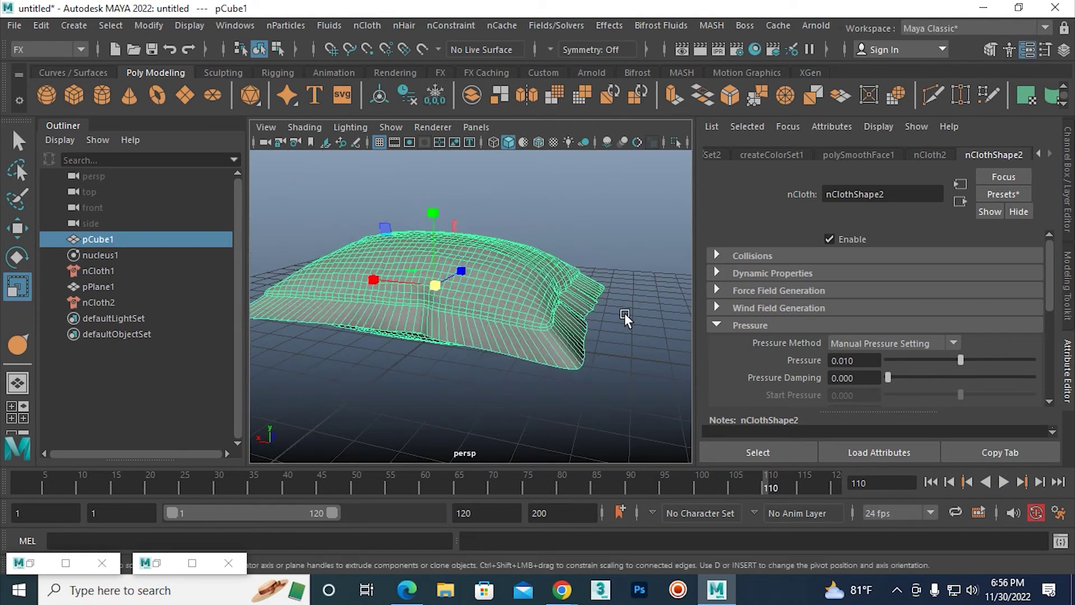
left_click(624, 342)
mouse_move(542, 296)
left_mouse_down("alt")
mouse_move(548, 369)
mouse_move(570, 342)
mouse_move(590, 384)
mouse_move(639, 334)
mouse_move(627, 308)
mouse_move(555, 324)
mouse_move(565, 325)
left_mouse_up("alt")
- Freeze the transformations of the pillow mesh pCube1
left_click(610, 298)
left_click(427, 97)
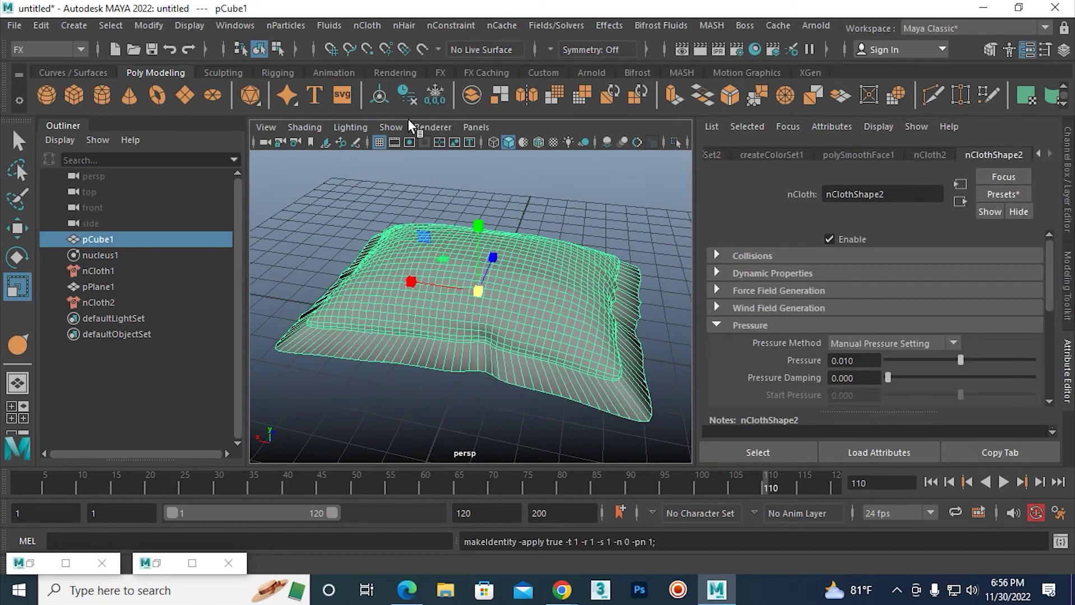
left_click_drag(471, 280, 505, 290, "alt")
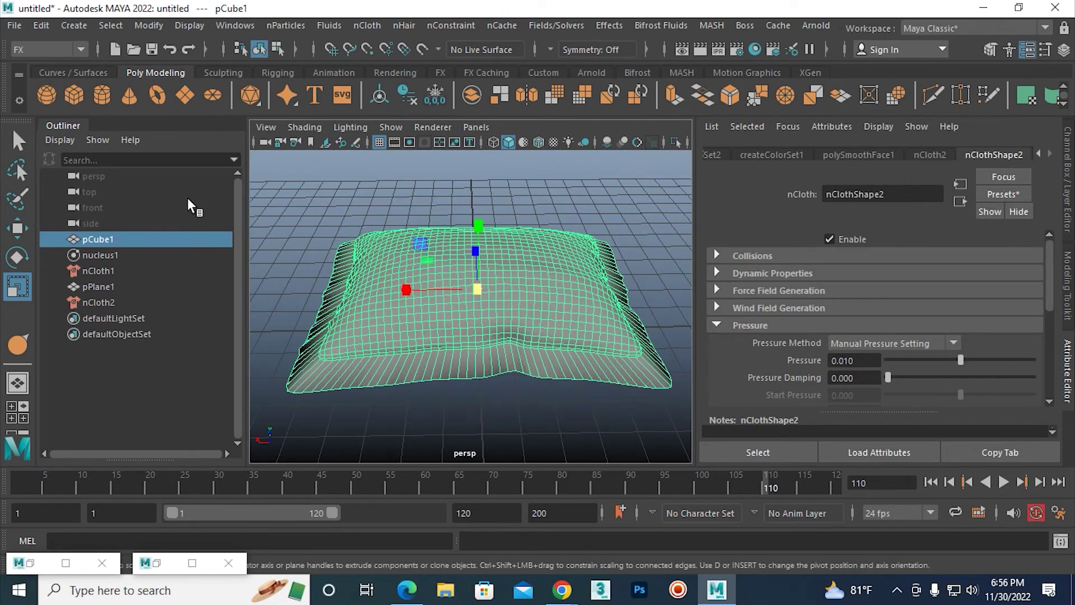
left_click(442, 190)
mouse_move(479, 287)
left_mouse_down("alt")
mouse_move(486, 339)
mouse_move(456, 304)
mouse_move(502, 354)
mouse_move(360, 288)
mouse_move(398, 160)
mouse_move(334, 187)
mouse_move(289, 163)
mouse_move(535, 274)
mouse_move(421, 276)
mouse_move(389, 326)
mouse_move(403, 343)
mouse_move(483, 379)
mouse_move(510, 317)
left_mouse_up("alt")
- Reselect pCube1 and check its zeroed translate, rotate and scale in the Channel Box
left_click(507, 292)
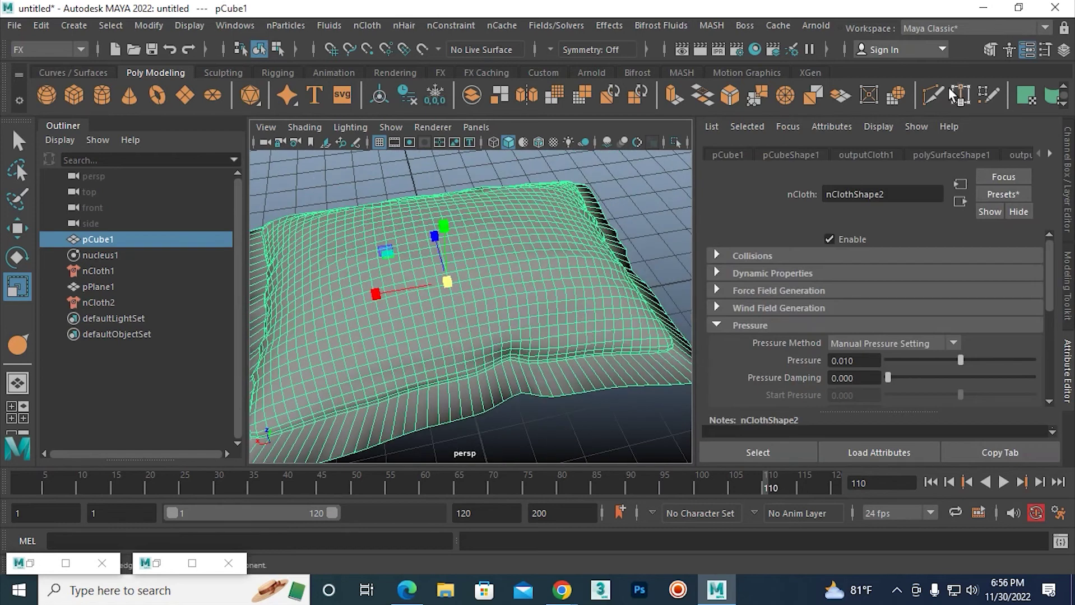
left_click(1064, 50)
scroll(733, 245, "down", 5)
left_click_drag(647, 287, 750, 247, "alt")
left_click(750, 247)
left_click(608, 308)
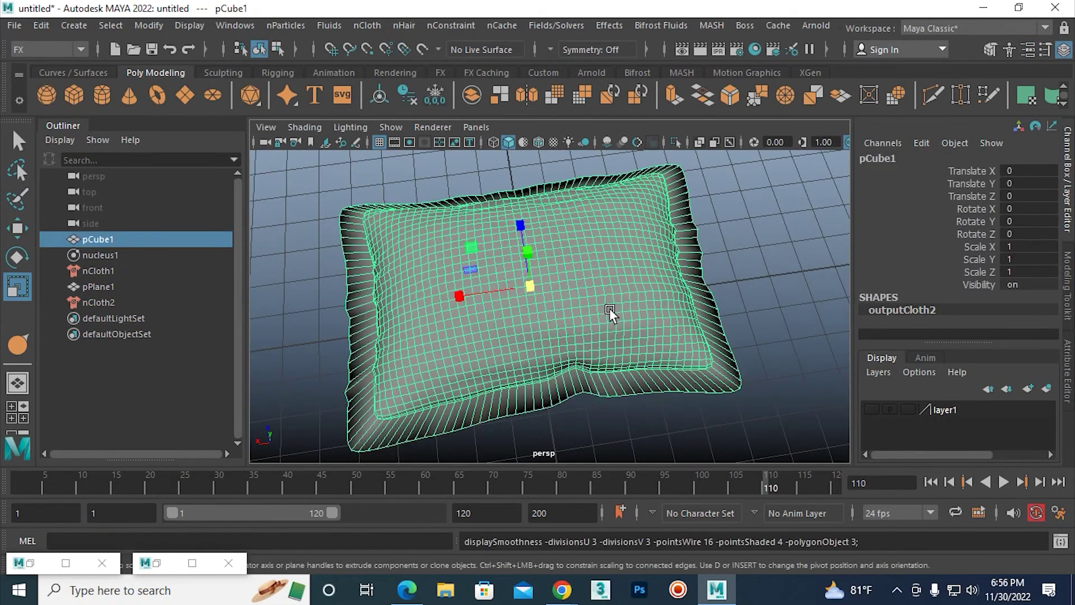
left_click(736, 270)
- Orbit around the settled pillow to inspect it, ending with pCube1 selected
mouse_move(736, 270)
left_mouse_down("alt")
mouse_move(605, 299)
mouse_move(598, 205)
mouse_move(588, 229)
mouse_move(661, 321)
mouse_move(661, 363)
left_mouse_up("alt")
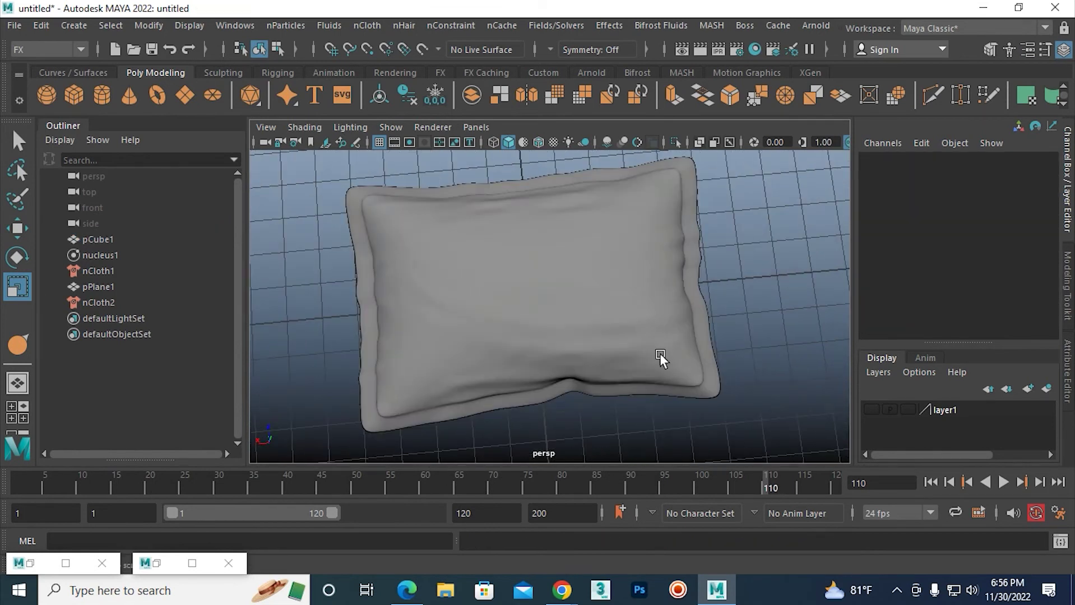
left_click(618, 247)
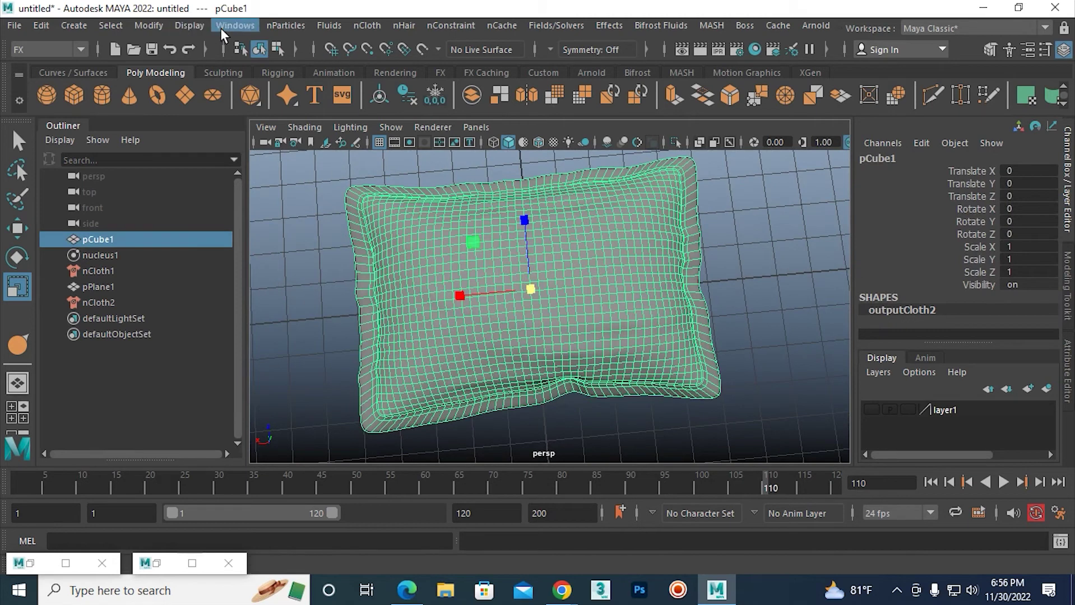
left_click_drag(504, 316, 580, 202, "alt")
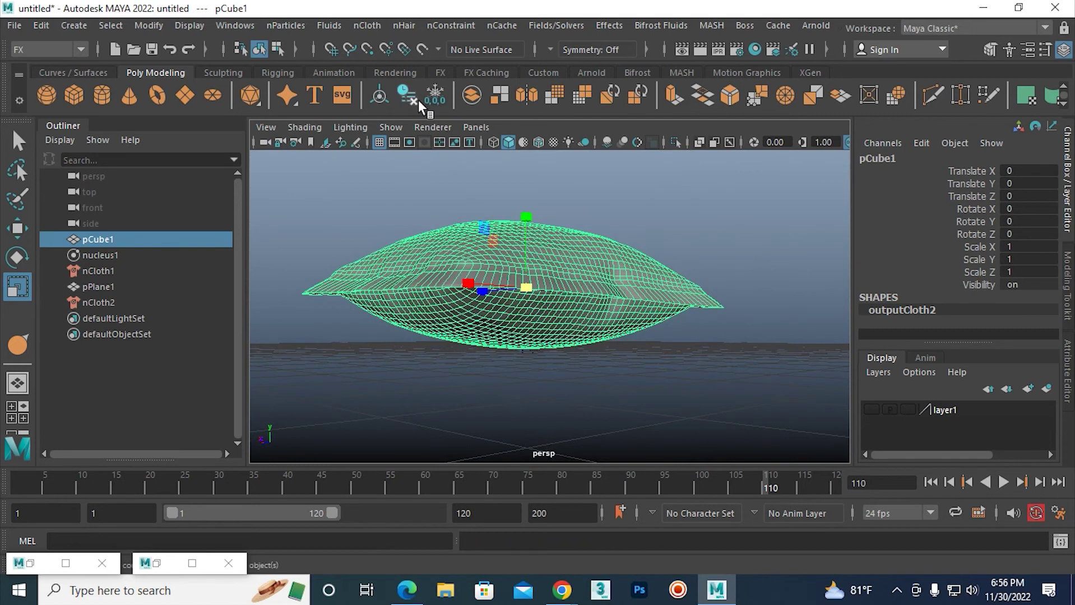
mouse_move(679, 353)
left_mouse_down("alt")
mouse_move(612, 341)
mouse_move(617, 260)
mouse_move(567, 289)
mouse_move(593, 294)
mouse_move(440, 306)
mouse_move(457, 335)
mouse_move(533, 398)
mouse_move(501, 337)
mouse_move(538, 376)
mouse_move(566, 302)
left_mouse_up("alt")
left_click(612, 340)
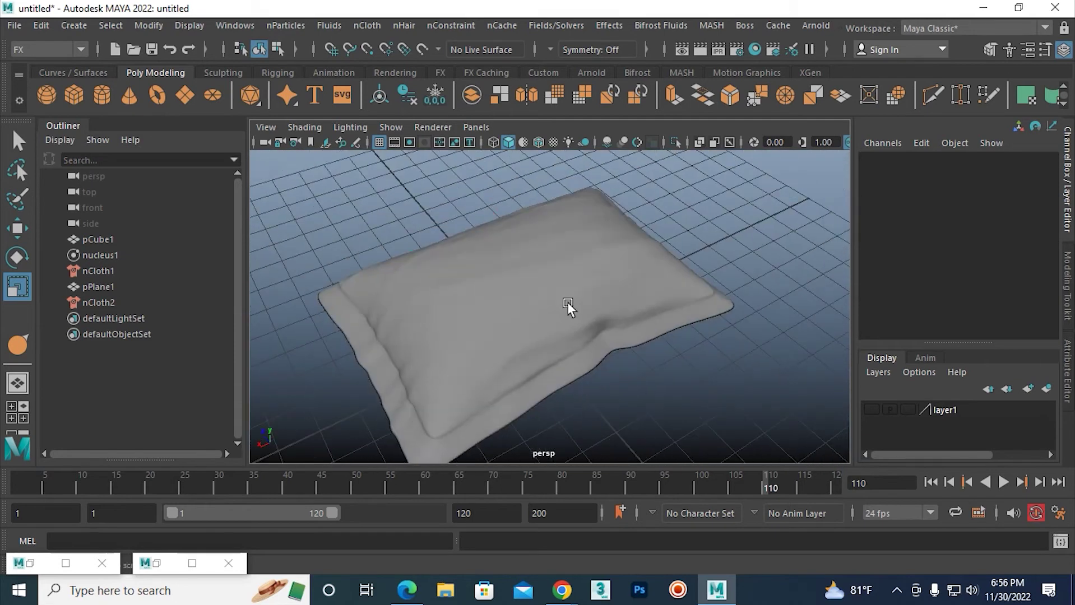
left_click(567, 298)
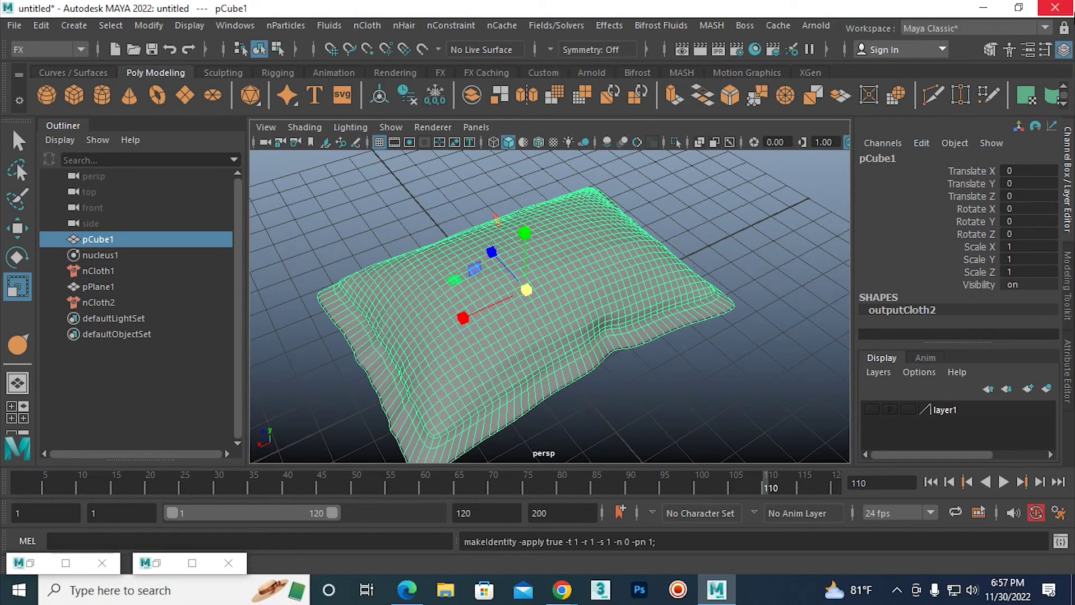
- Switch to the UV Editing workspace and select all of the pillow's faces
left_click(990, 28)
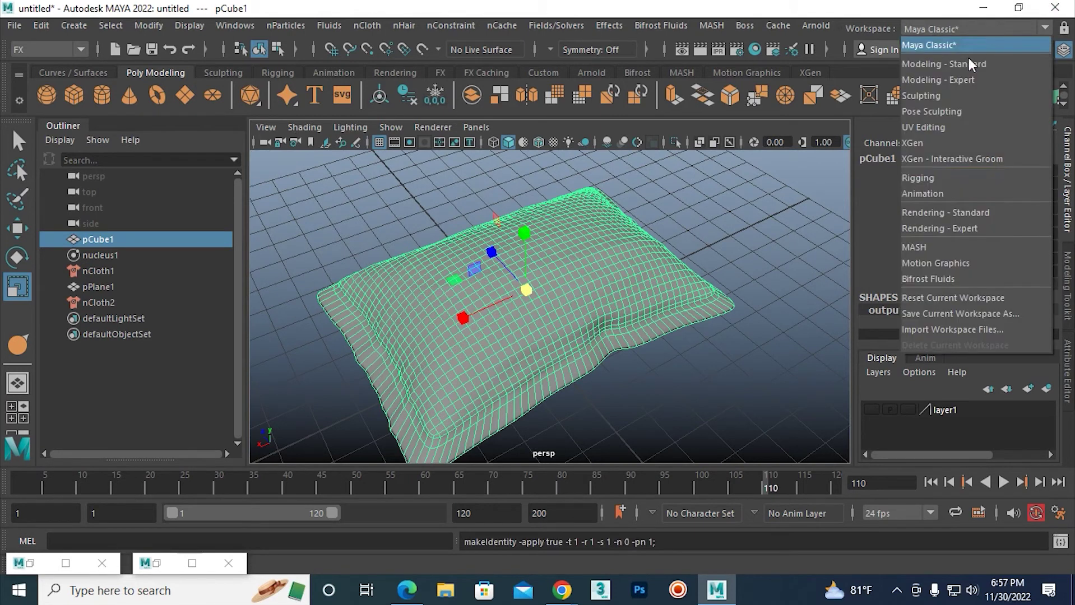
left_click(937, 128)
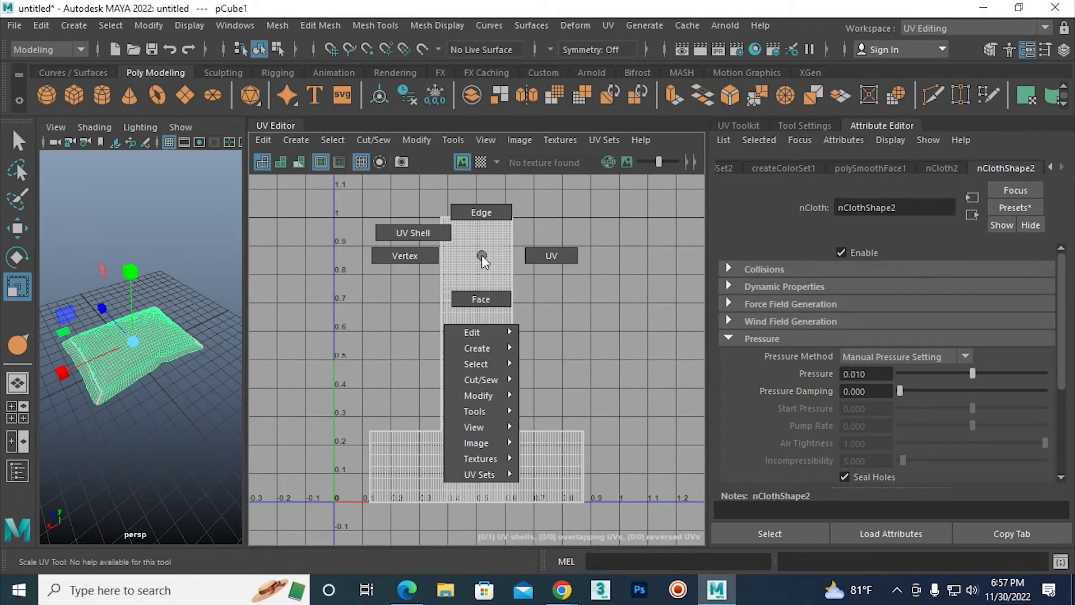
right_click_drag(481, 255, 493, 288)
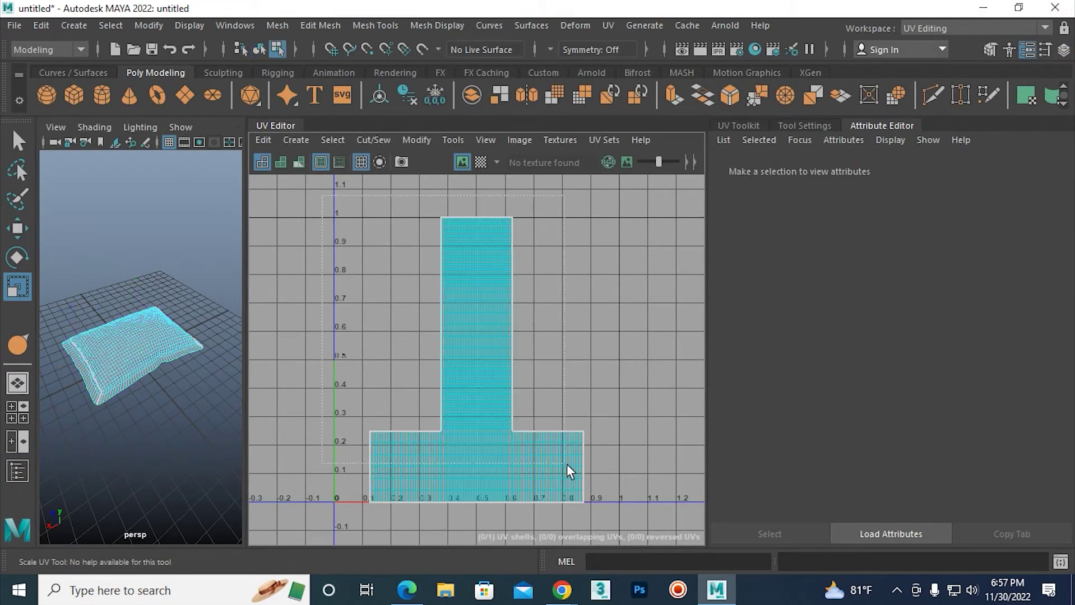
left_click_drag(614, 512, 618, 510)
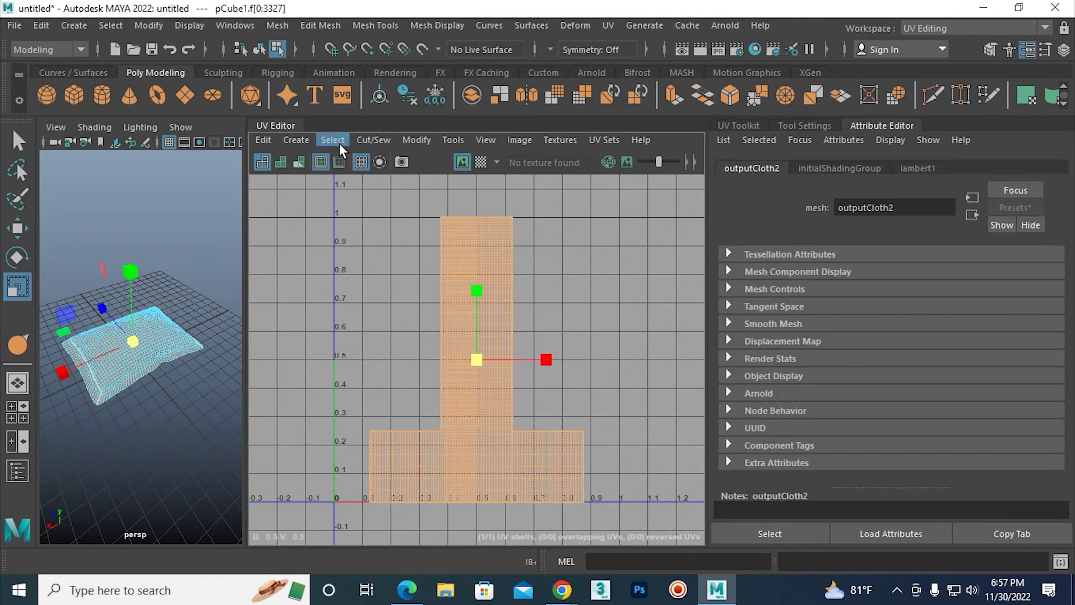
left_click(299, 140)
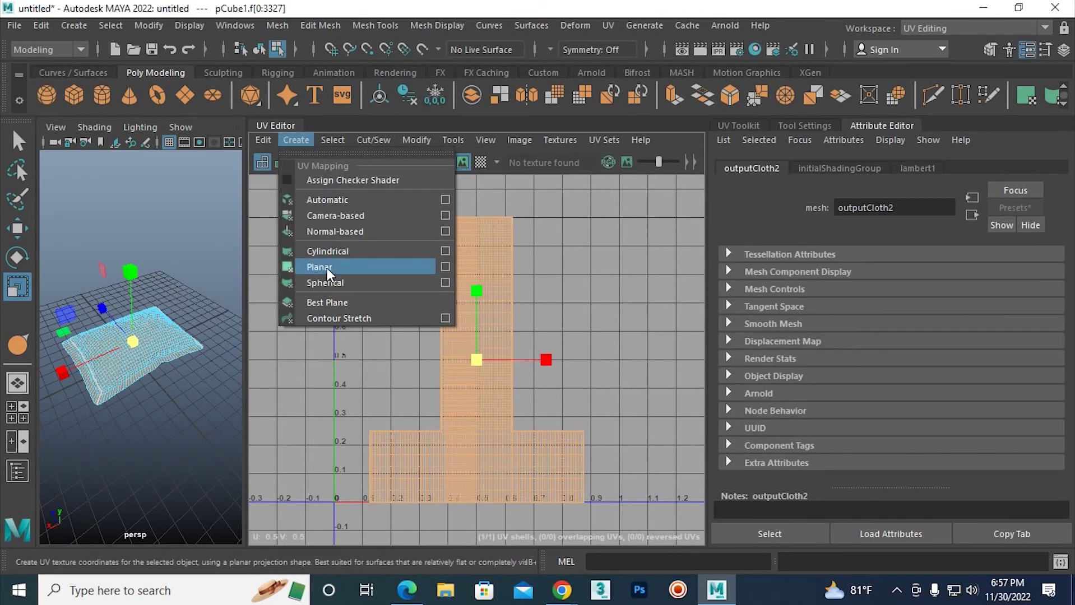
- Apply a Y-axis planar UV projection with a checker texture, then return to Object Mode
left_click(445, 267)
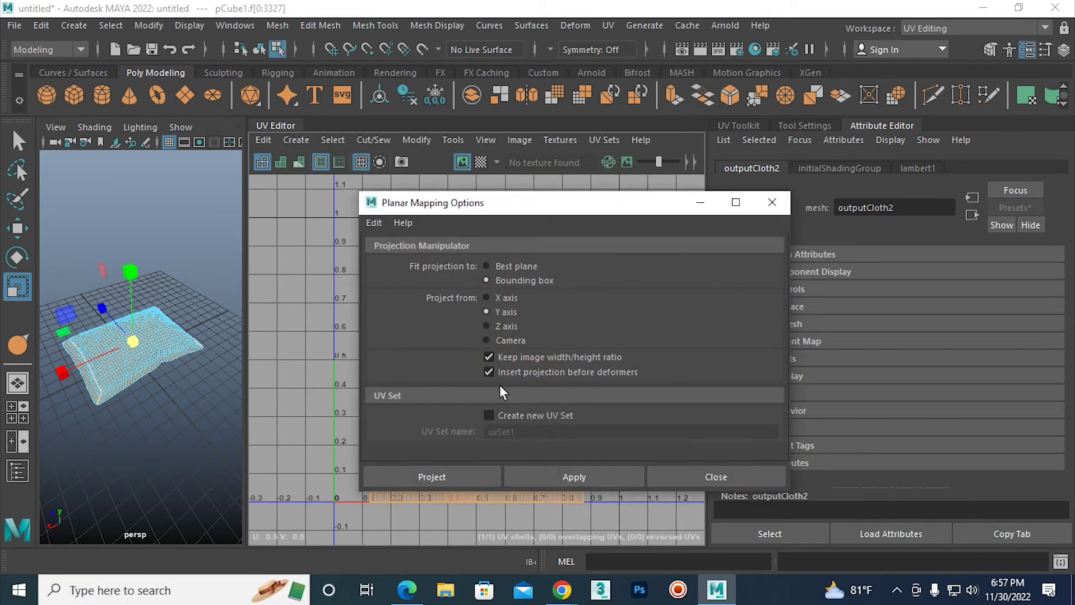
left_click(559, 476)
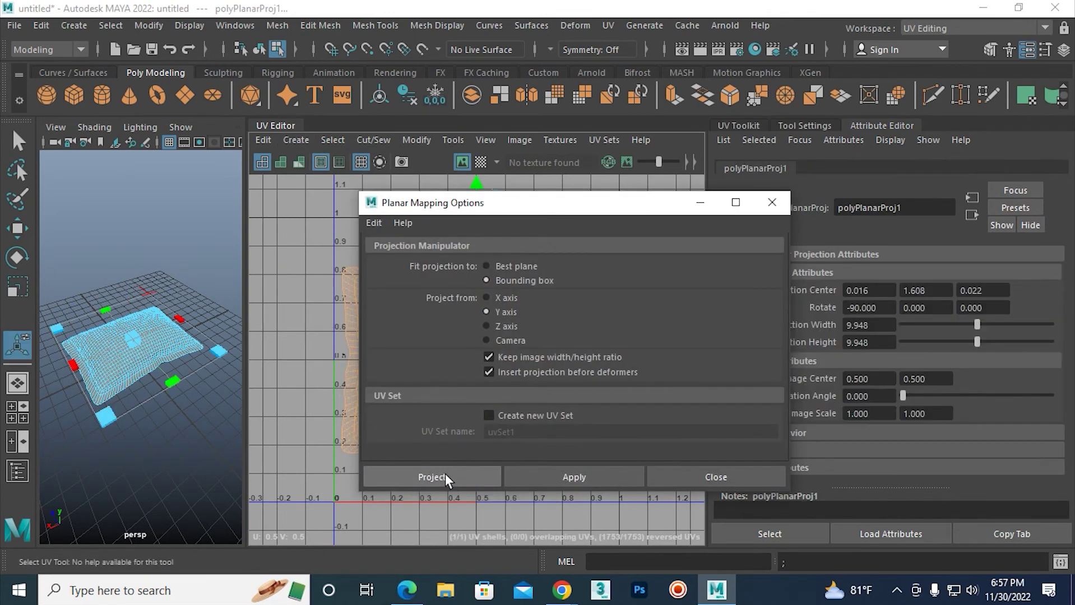
left_click(448, 474)
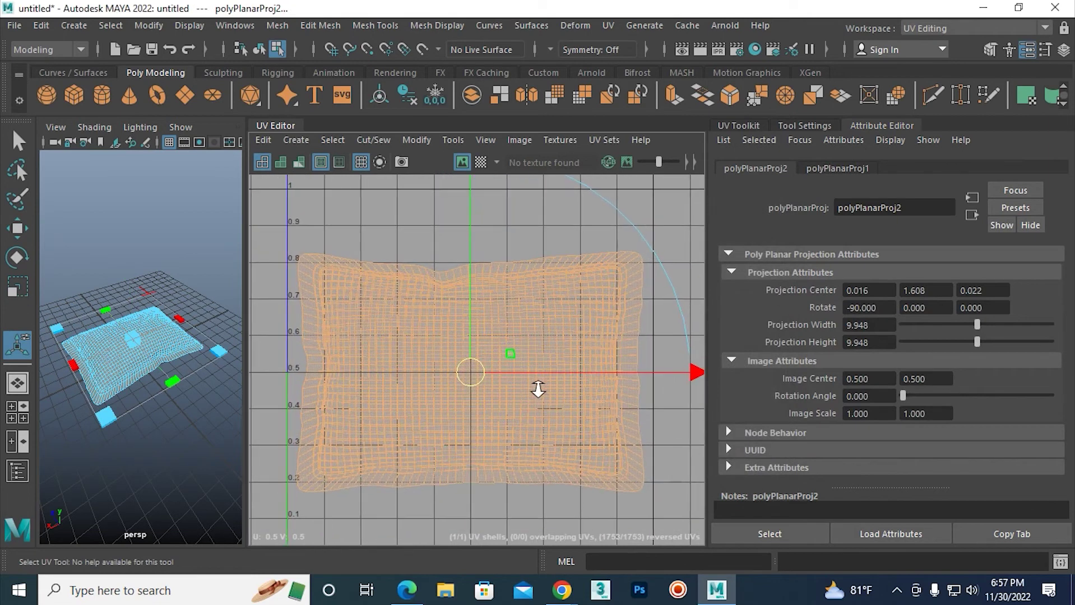
left_click(481, 162)
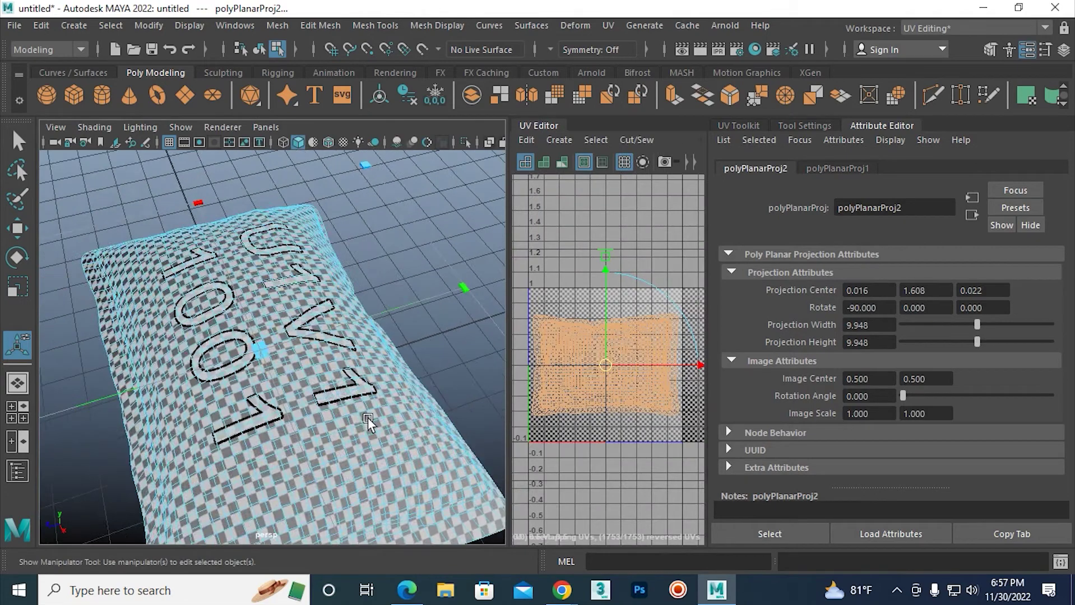
mouse_move(368, 417)
left_mouse_down("alt")
mouse_move(366, 356)
mouse_move(220, 376)
mouse_move(322, 344)
left_mouse_up("alt")
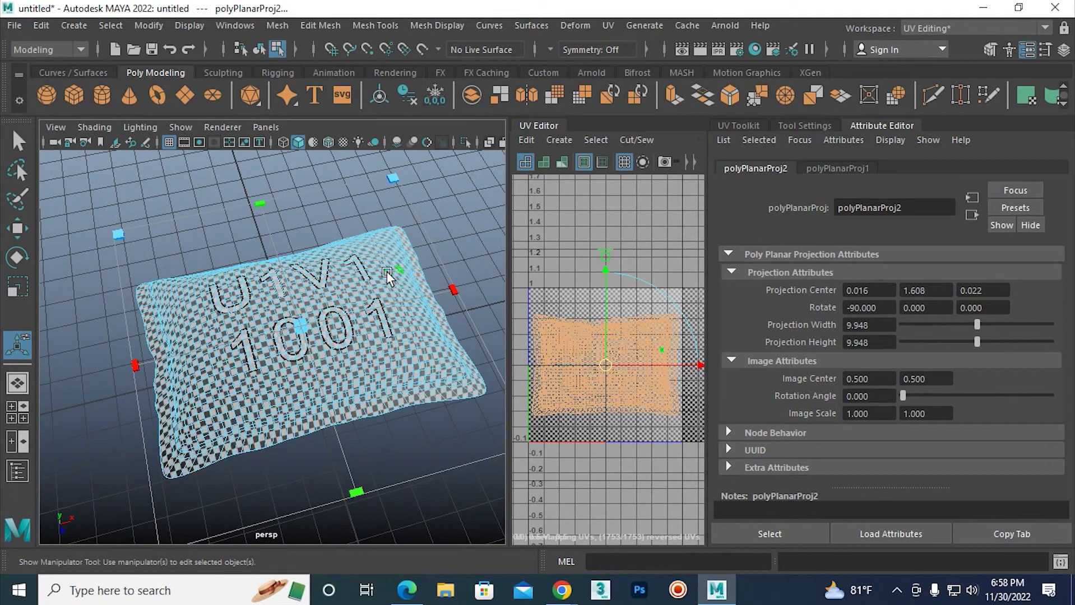
right_click_drag(379, 270, 452, 129)
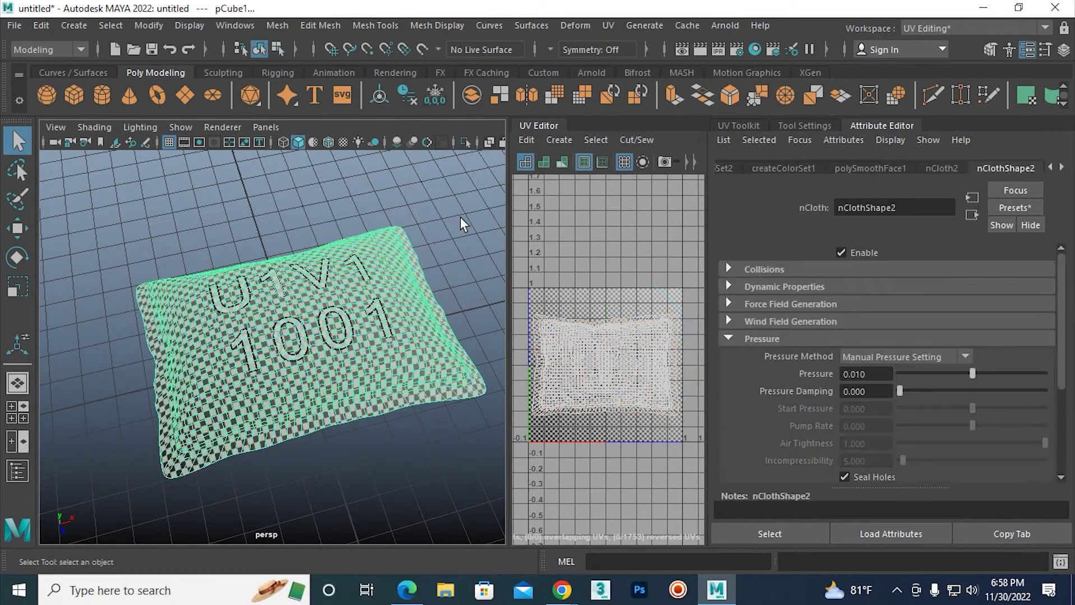
- Reselect pCube1, widen the UV Editor panel, and bring the Chrome video-call window forward
left_click(485, 324)
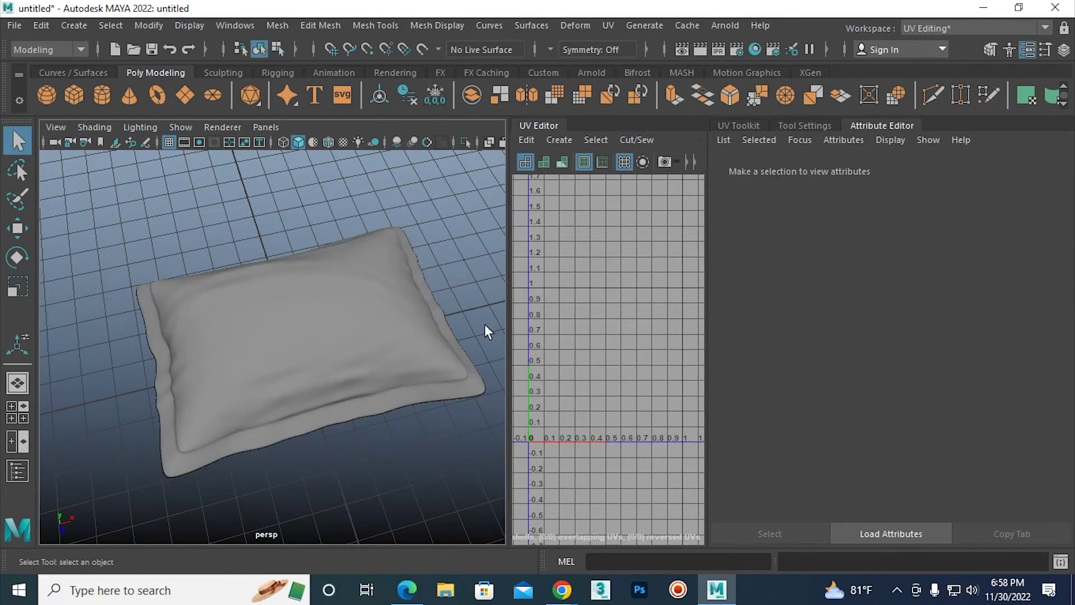
left_click(367, 350)
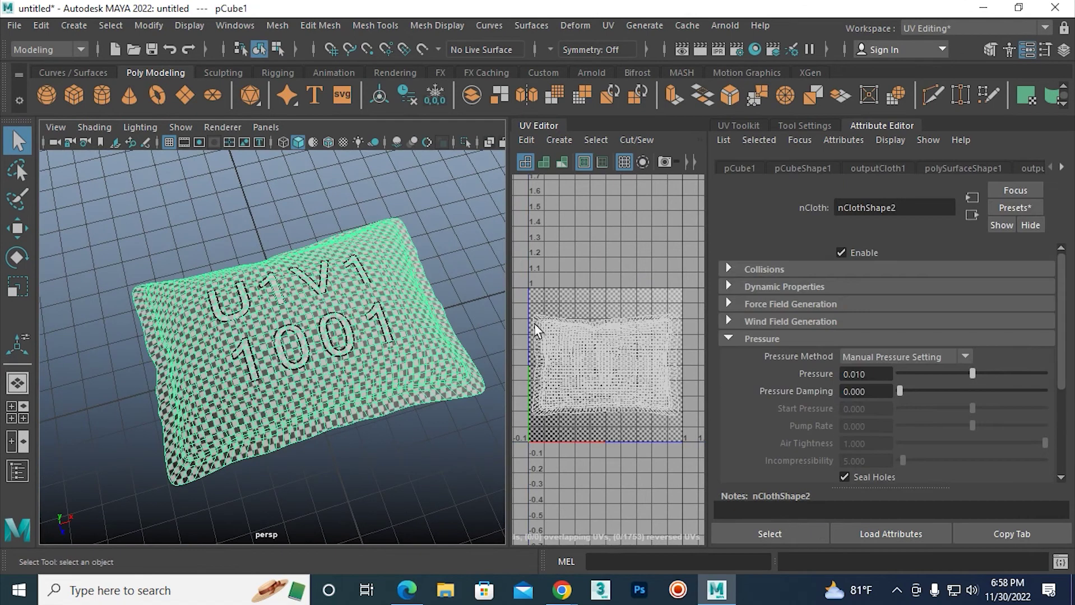
left_click_drag(509, 320, 477, 320)
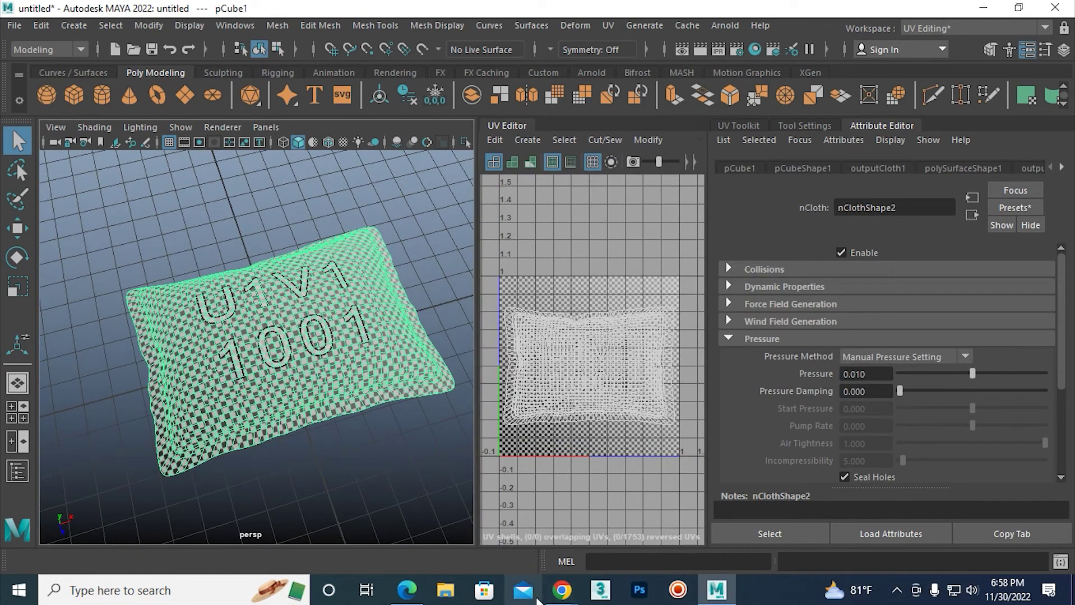
left_click(452, 530)
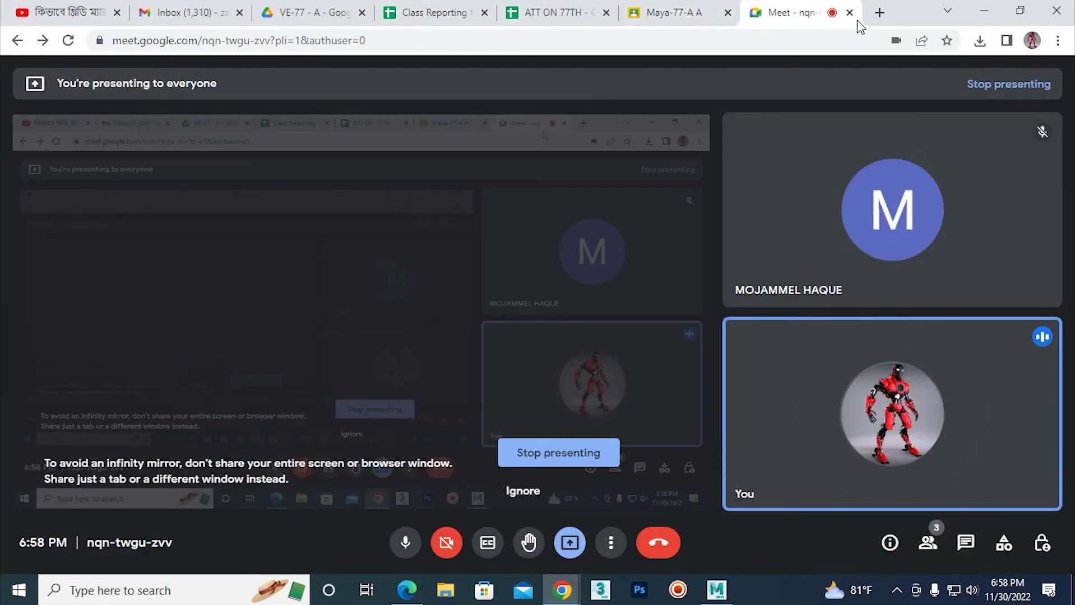
- Search Google for 'cloth texture' in a new browser tab
left_click(879, 12)
left_click(570, 305)
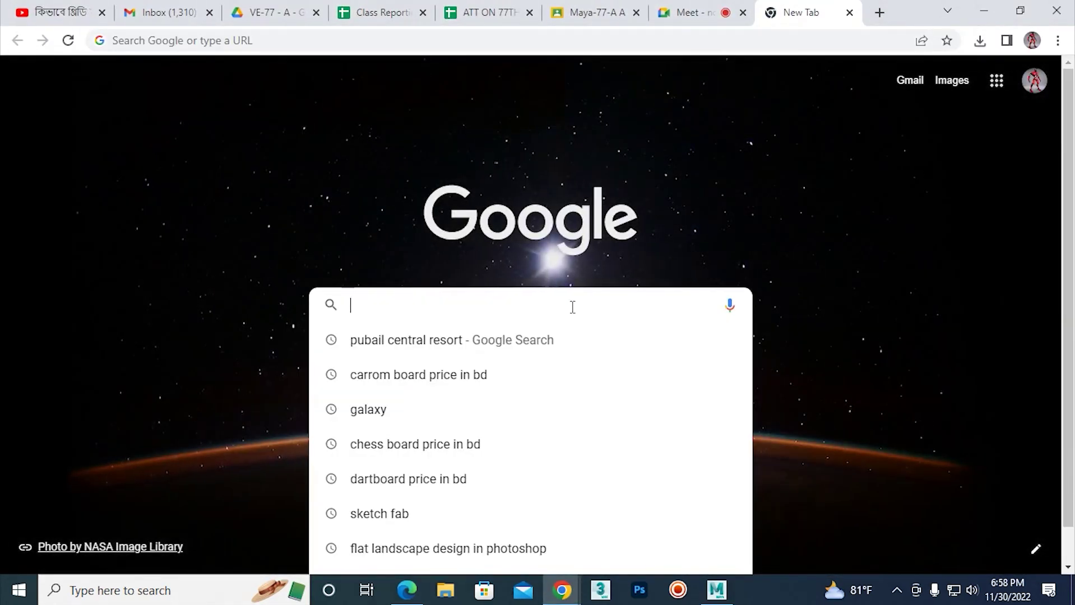
type("Cloth")
key("Right")
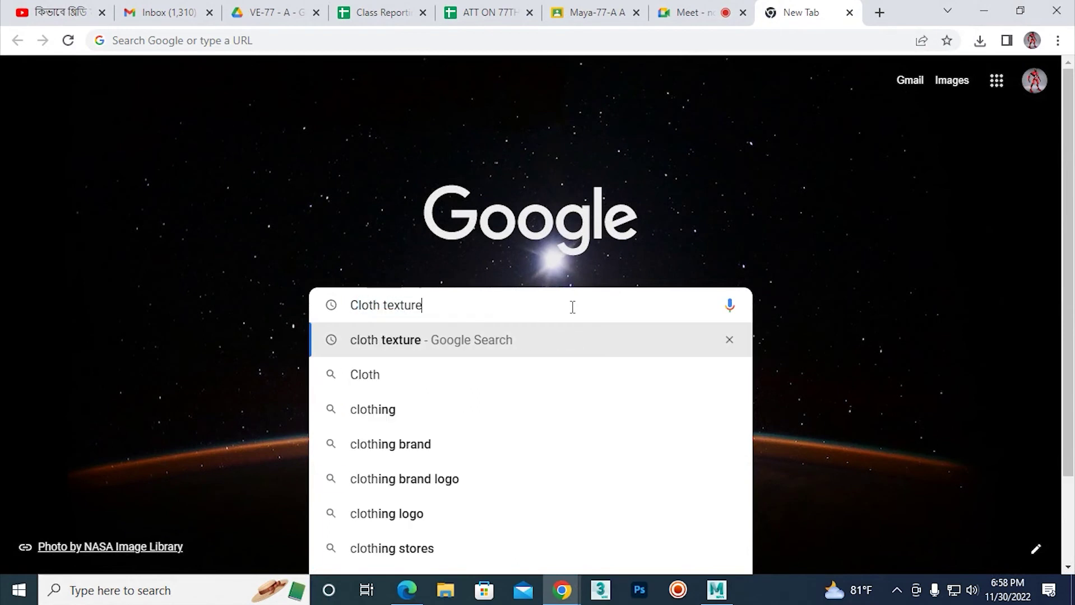
key("Return")
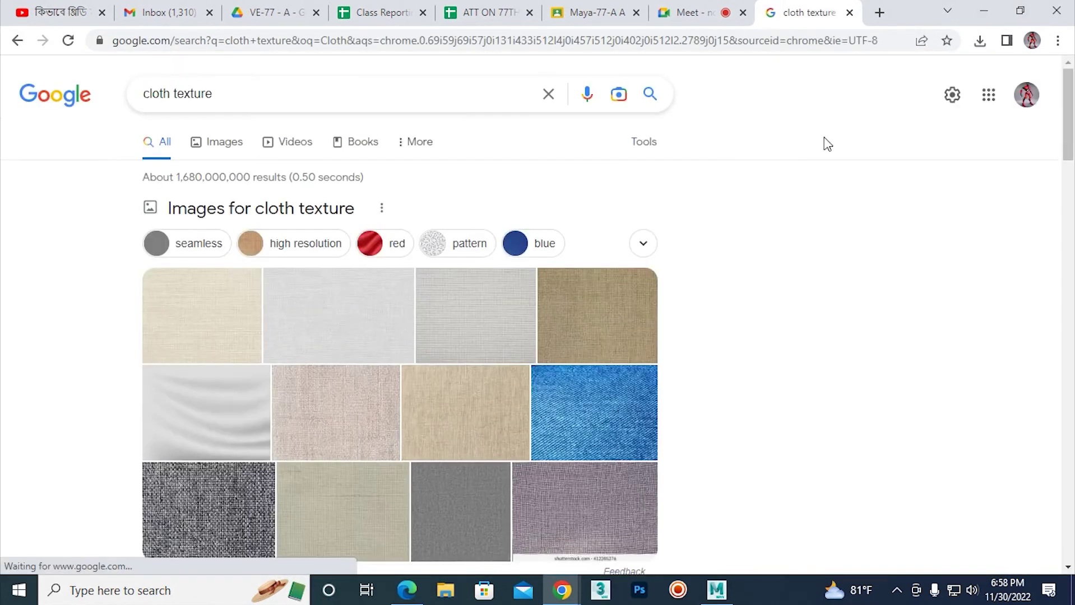
- Show image results filtered to Large size and the 'bed' suggestion
left_click(653, 148)
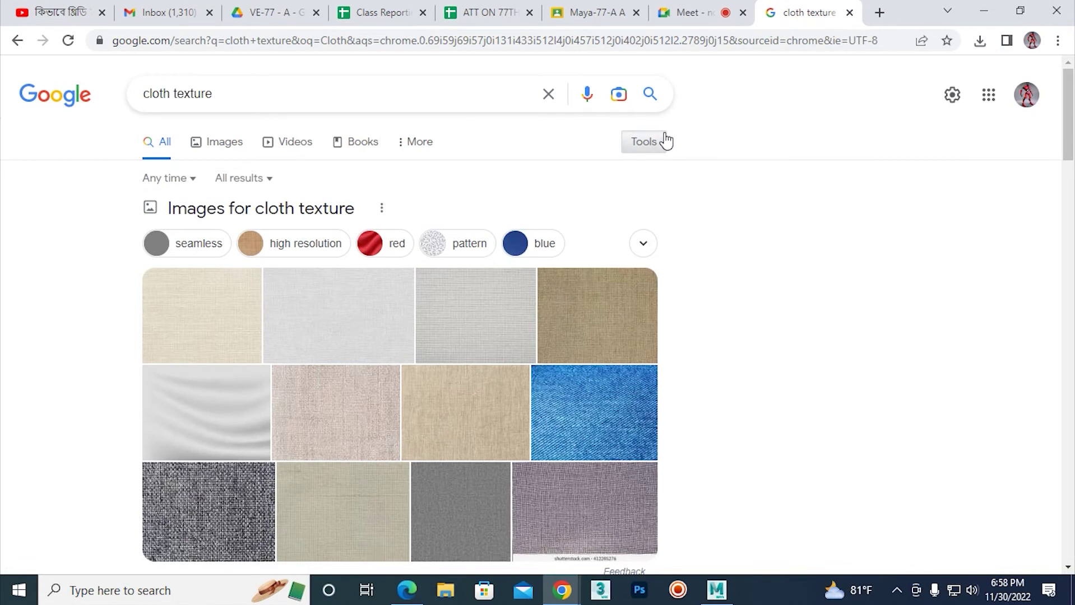
left_click(227, 145)
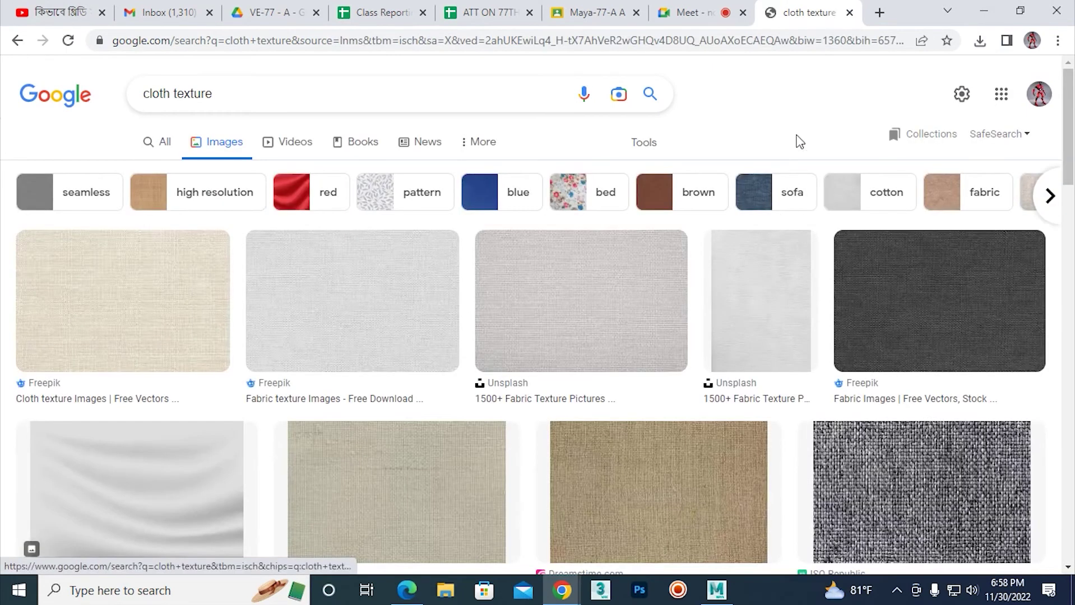
left_click(649, 149)
left_click(158, 181)
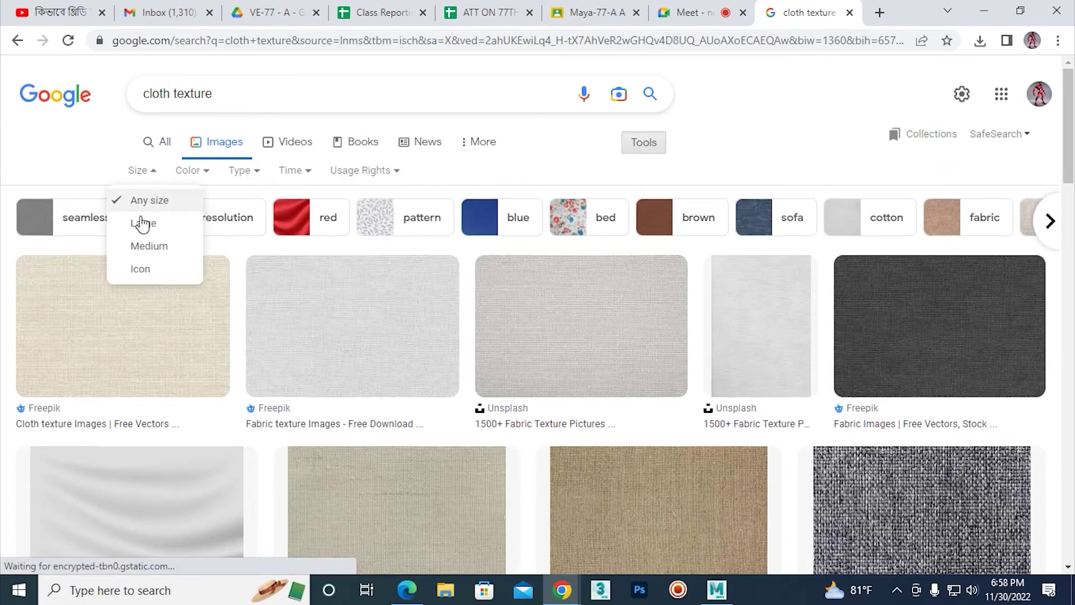
left_click(146, 220)
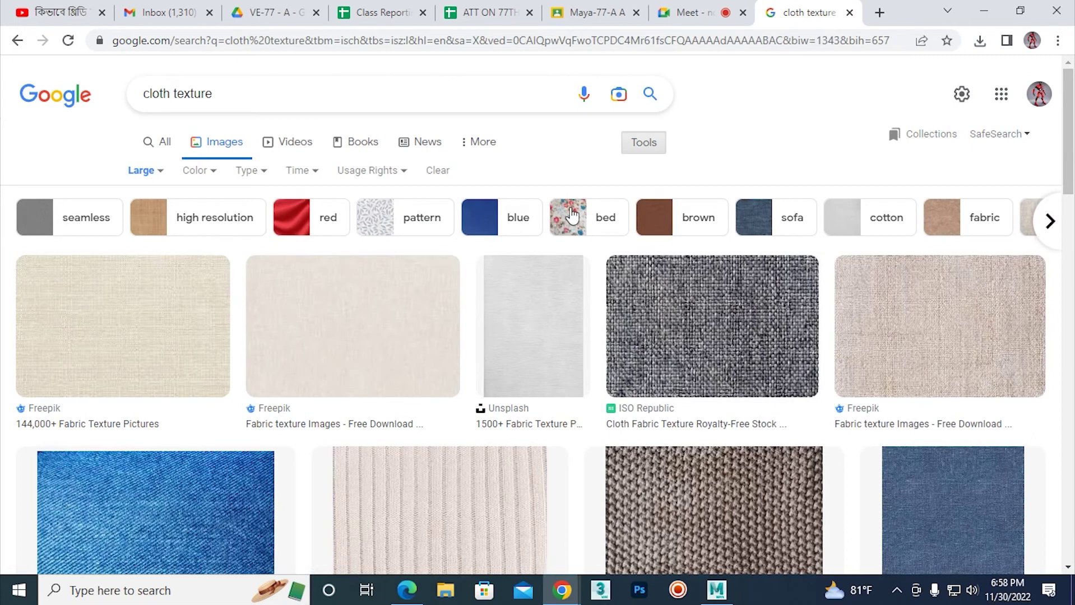
left_click(571, 216)
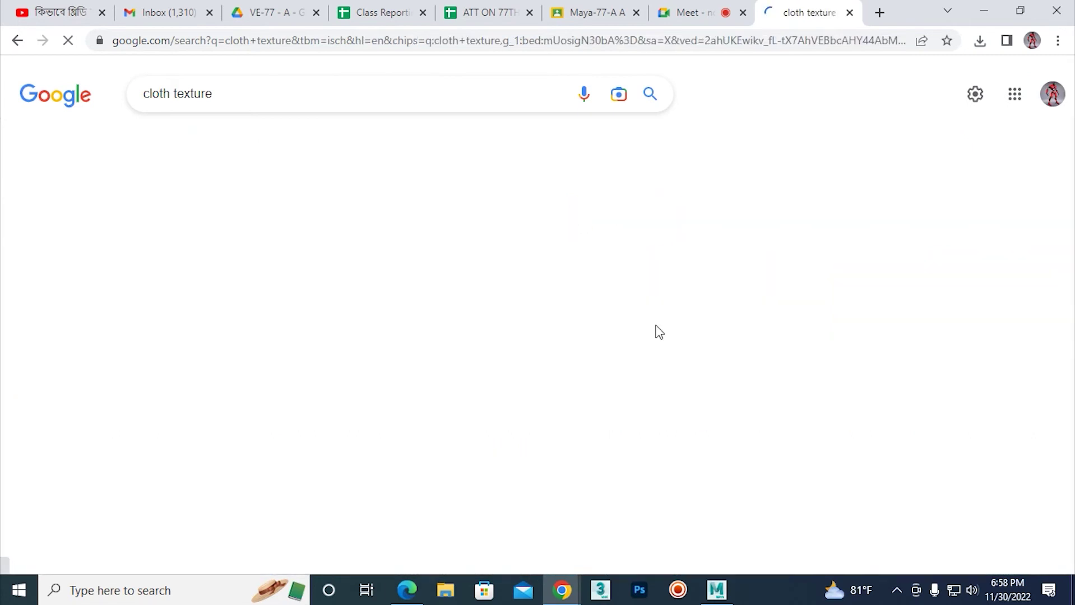
scroll(693, 379, "down", 5)
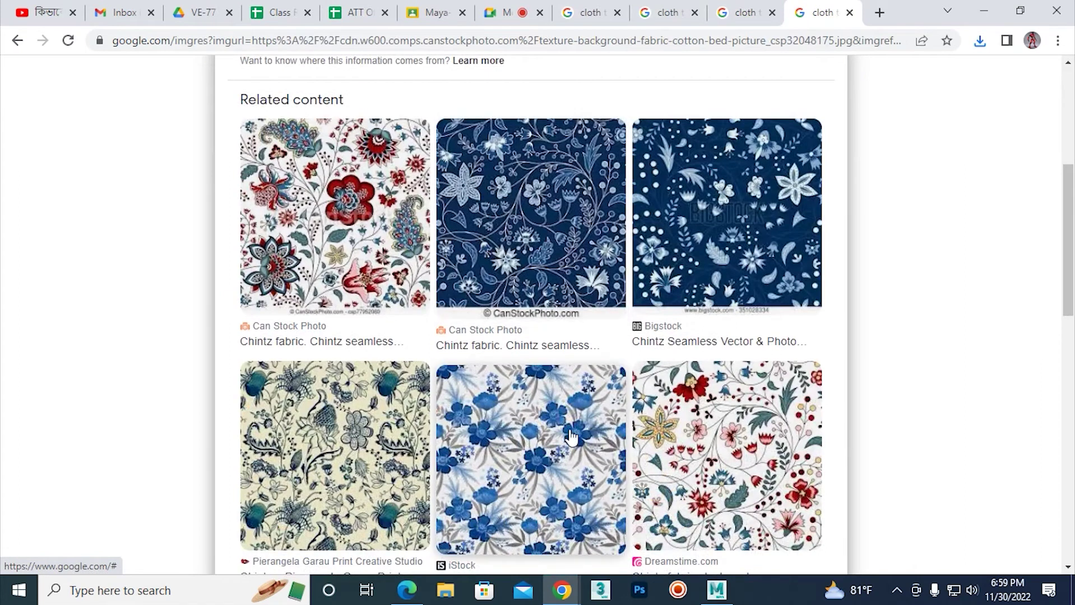
left_click(564, 426)
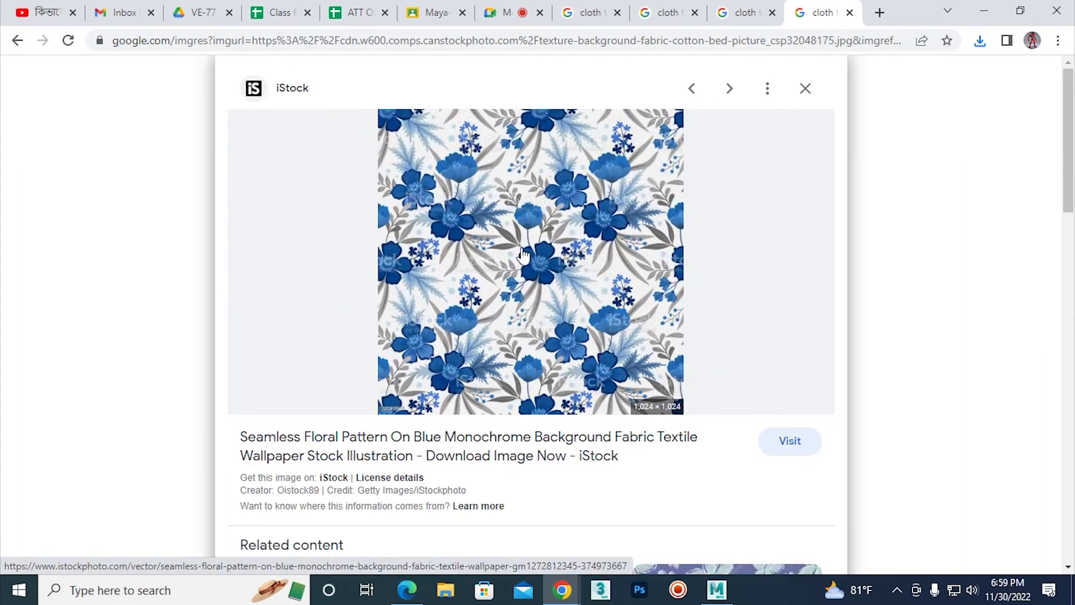
right_click(531, 217)
left_click(609, 389)
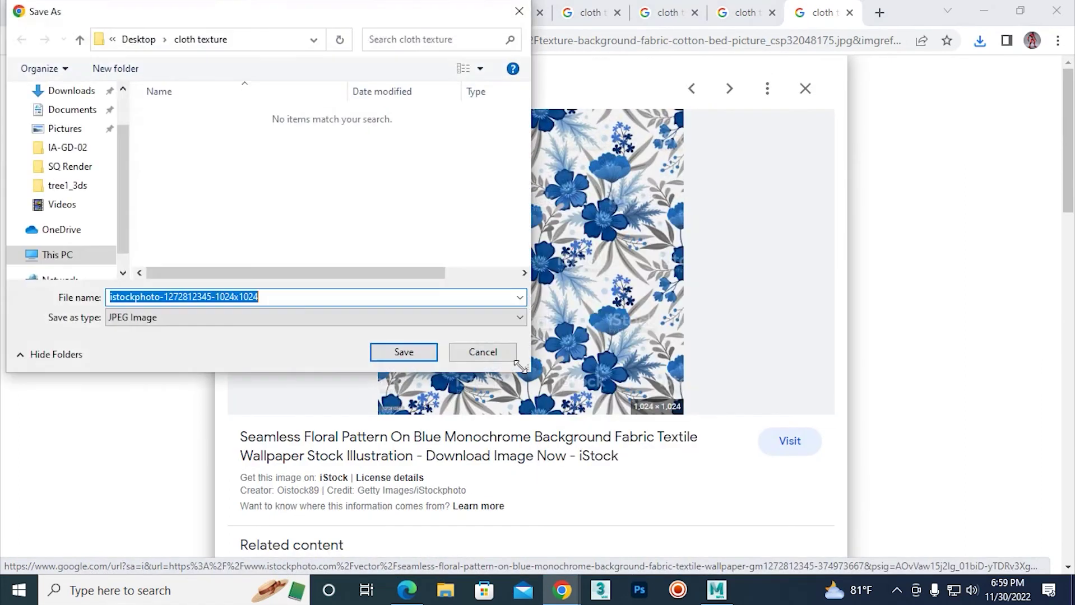
left_click(403, 352)
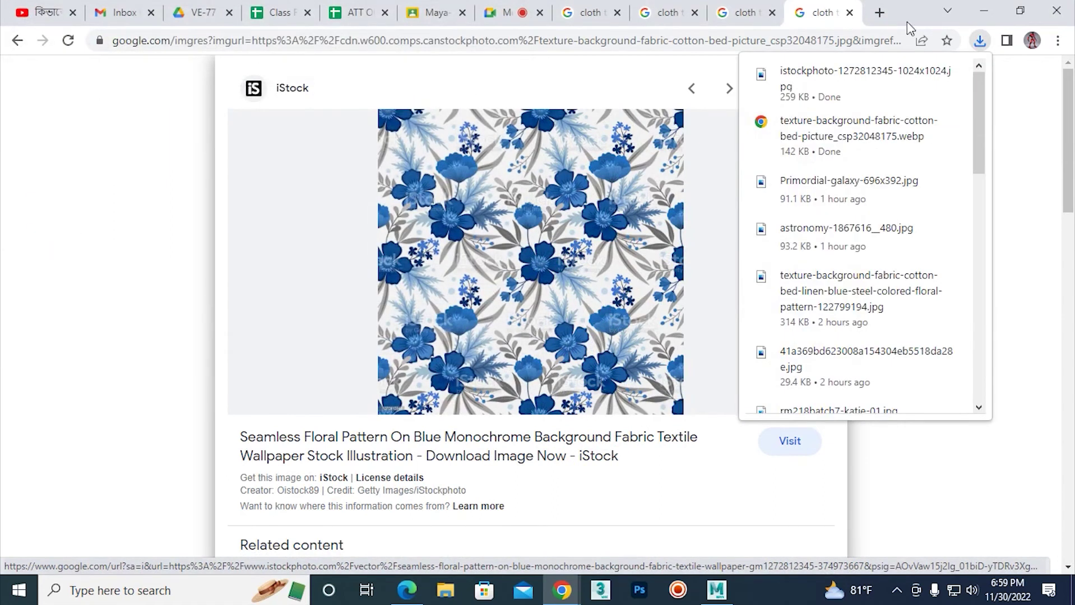
key("alt+Tab")
left_click_drag(360, 361, 291, 336, "alt")
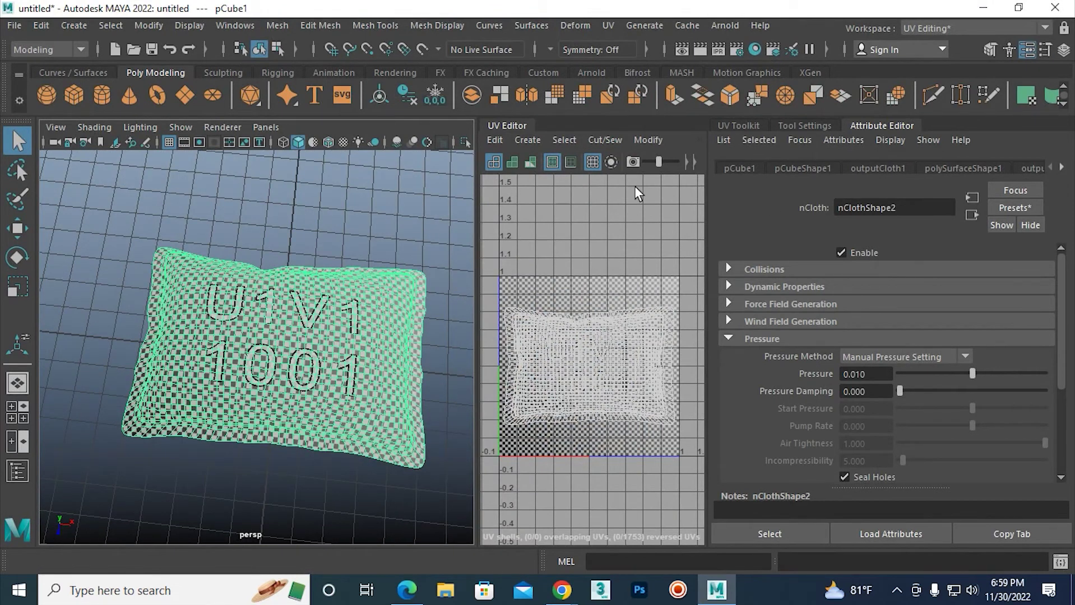
- Switch to the Maya Classic workspace and close the tool settings and Content Browser
left_click(1019, 26)
left_click(959, 45)
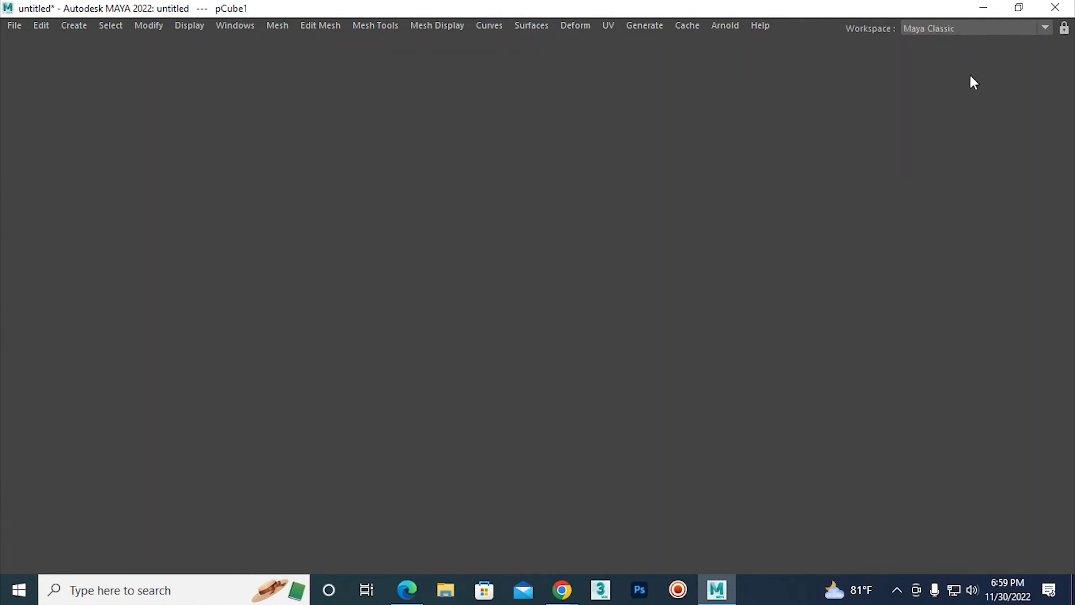
left_click(679, 35)
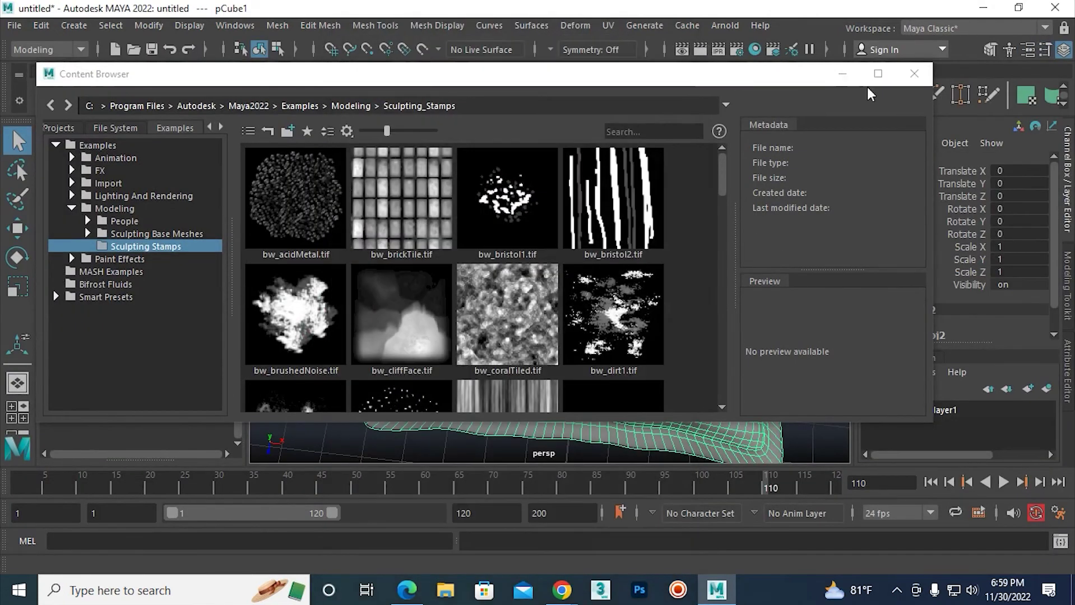
left_click(914, 73)
- Orbit, pan and zoom in to a close view of the pillow's right corner
left_click_drag(636, 272, 595, 259, "alt")
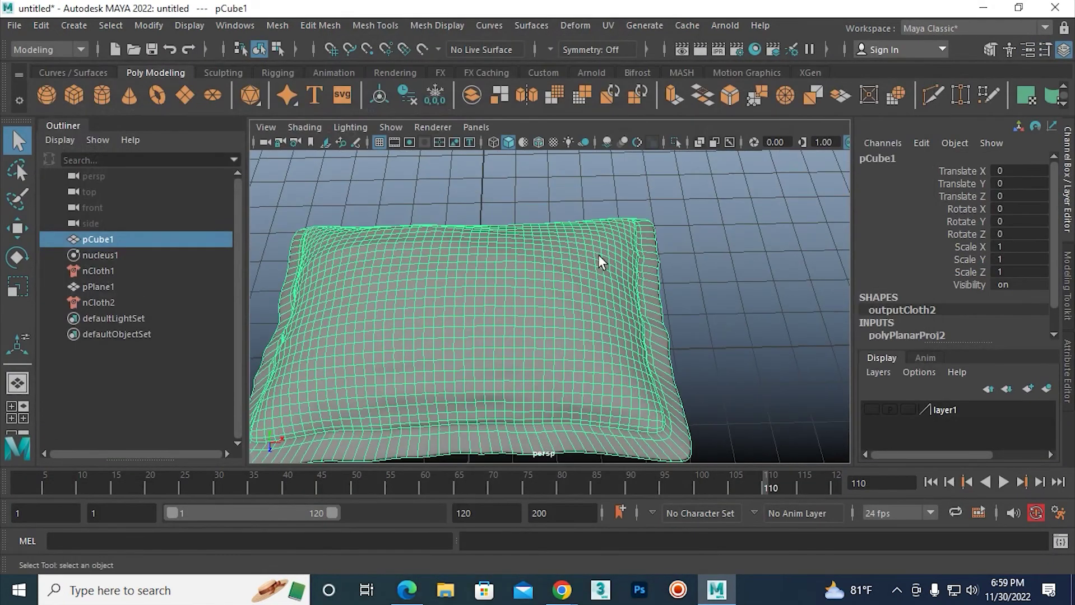
right_click_drag(596, 260, 670, 126)
middle_click_drag(598, 289, 660, 275, "alt")
left_click_drag(659, 275, 636, 269, "alt")
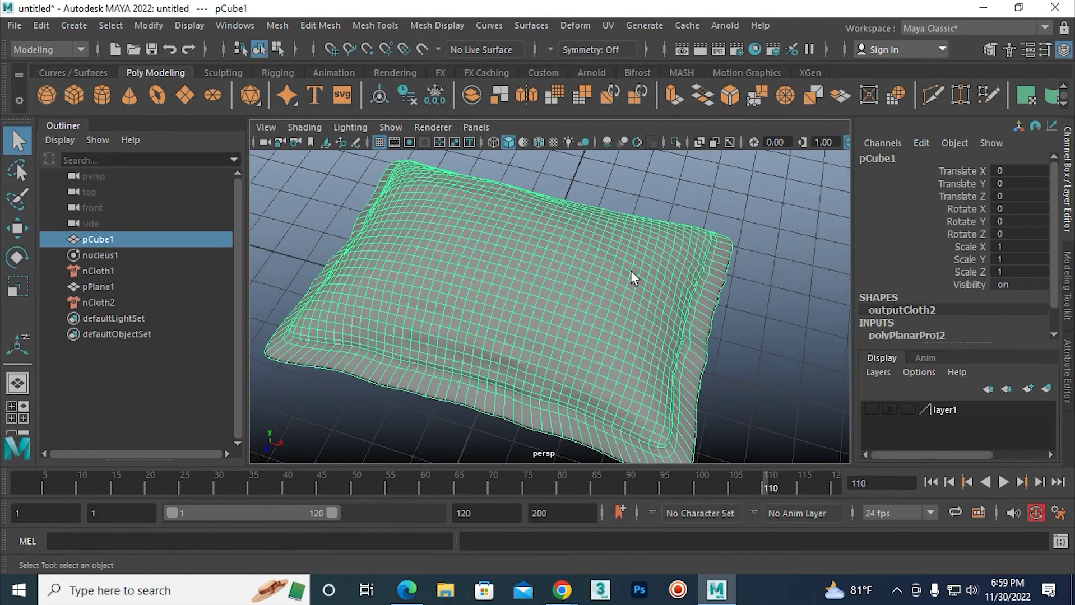
mouse_move(630, 270)
right_mouse_down("alt")
mouse_move(639, 348)
mouse_move(630, 348)
right_mouse_up("alt")
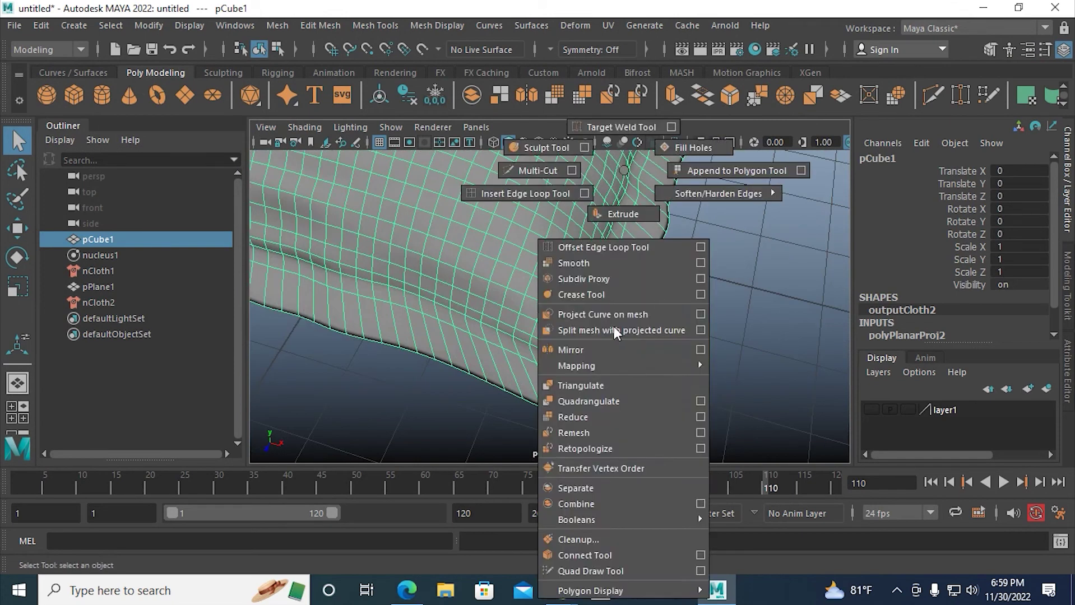
right_click_drag(624, 335, 516, 172, "shift")
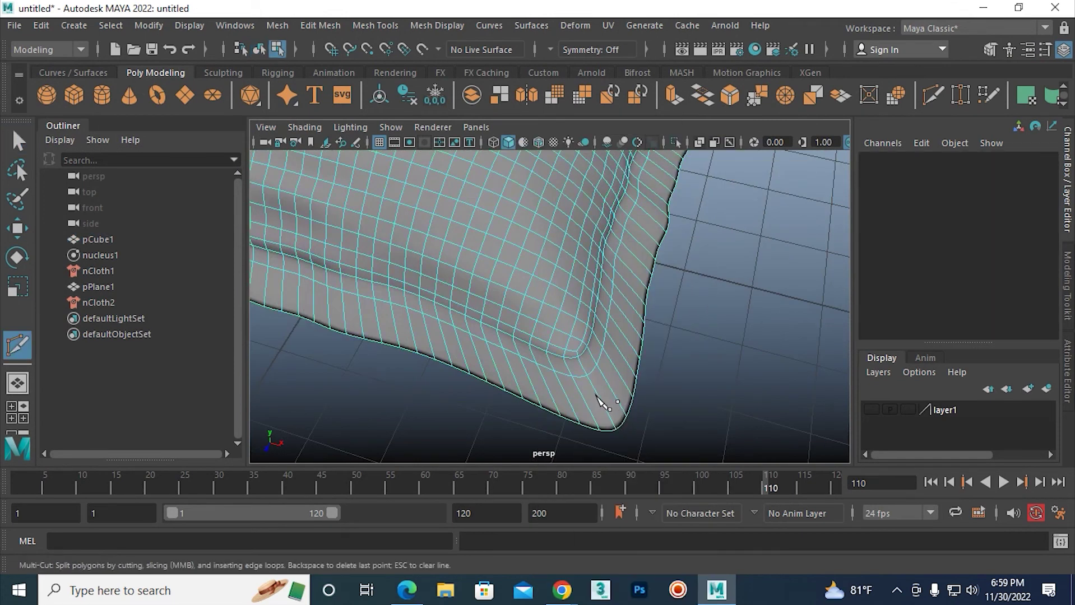
- Select the pillow mesh pCube1 with the Move tool and zoom out to see it whole
key("w")
right_click_drag(571, 247, 667, 155)
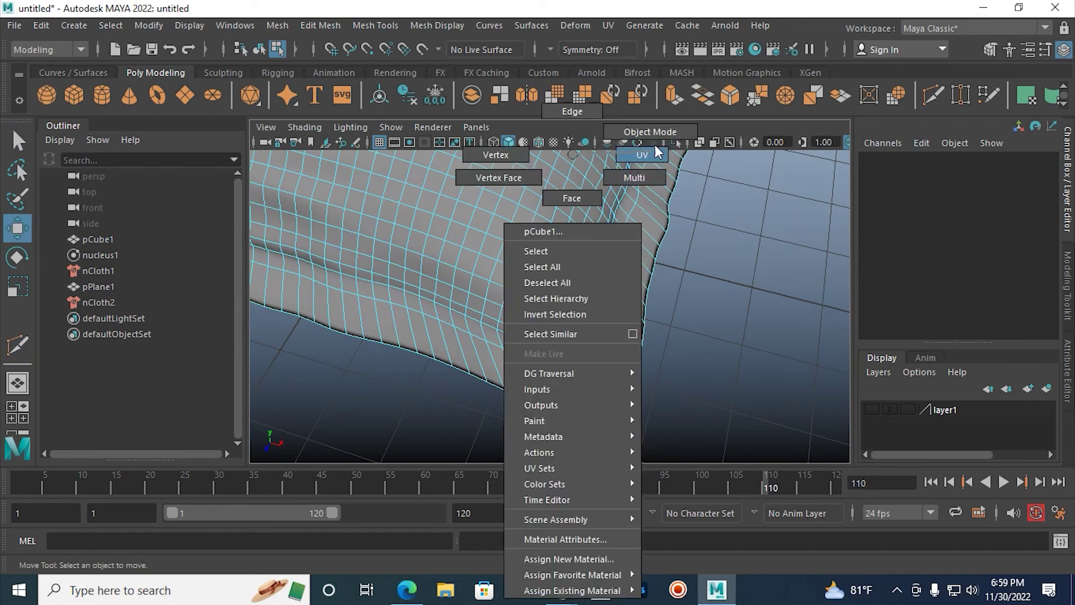
left_click(667, 155)
left_click(597, 288)
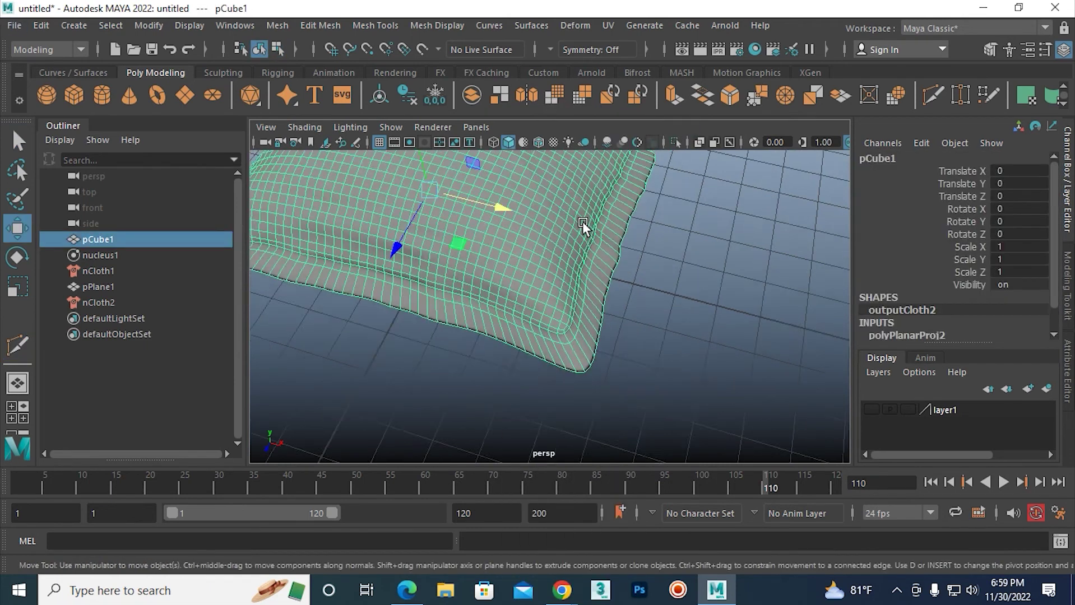
right_click_drag(590, 237, 672, 359, "alt")
- Assign a new Arnold aiStandardSurface material to the pillow and hide the Outliner
right_click_drag(647, 284, 645, 555)
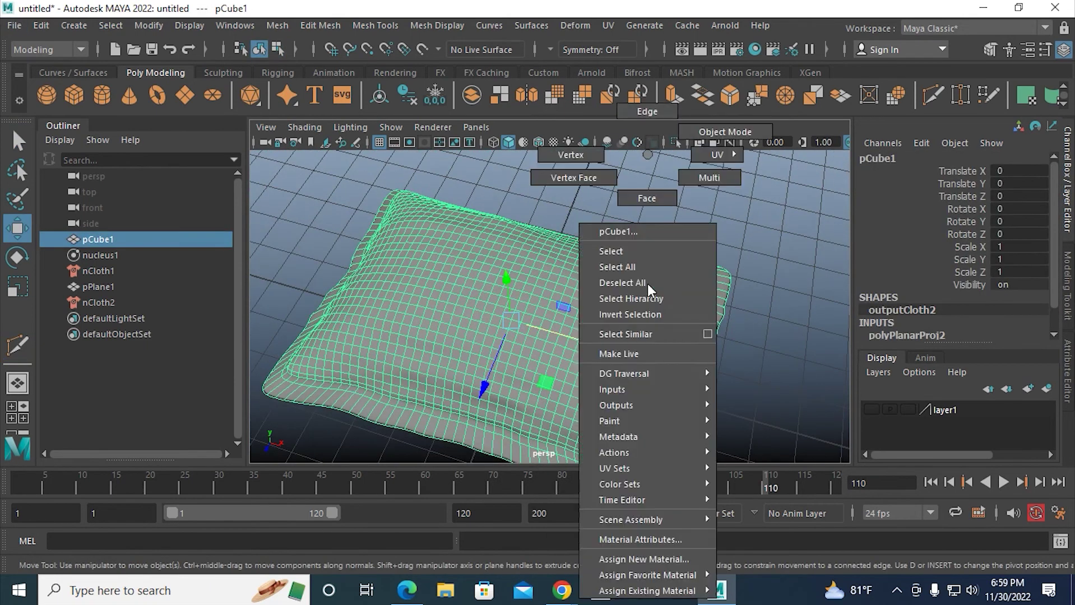
left_click(645, 555)
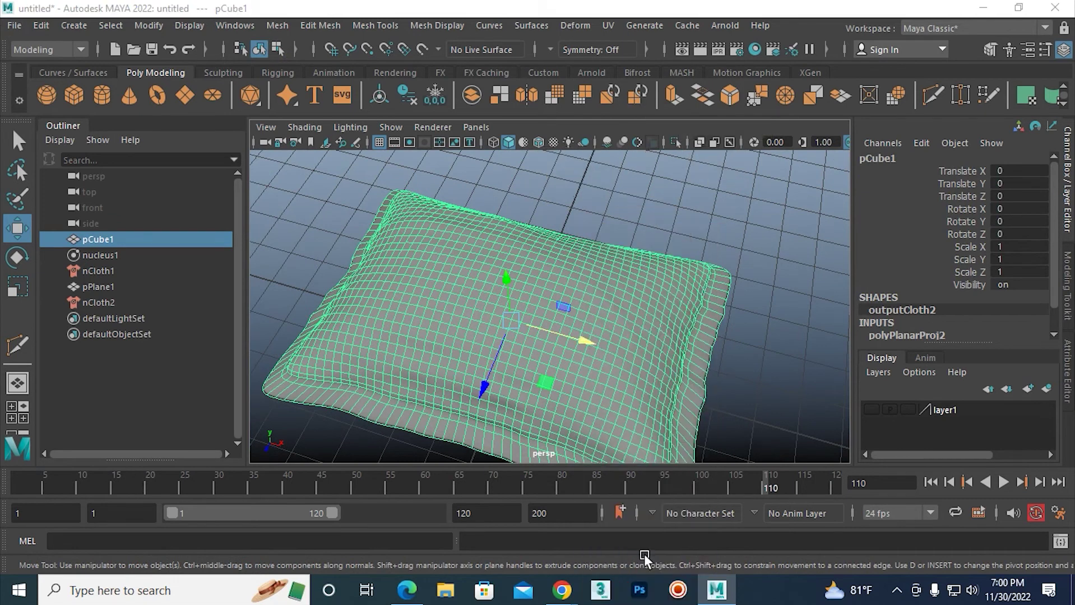
left_click(409, 324)
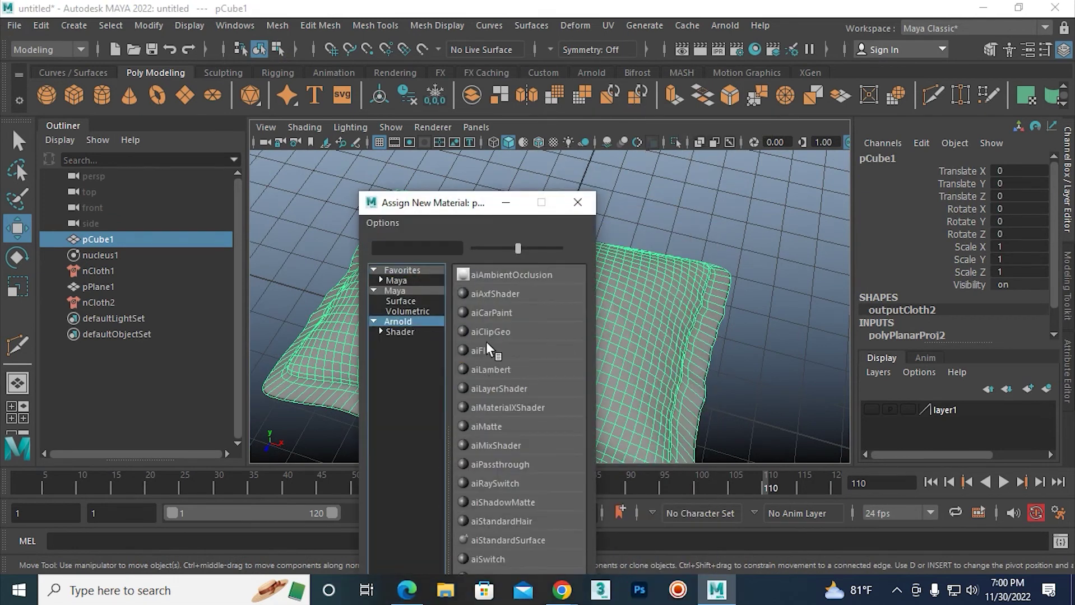
left_click_drag(486, 210, 548, 135)
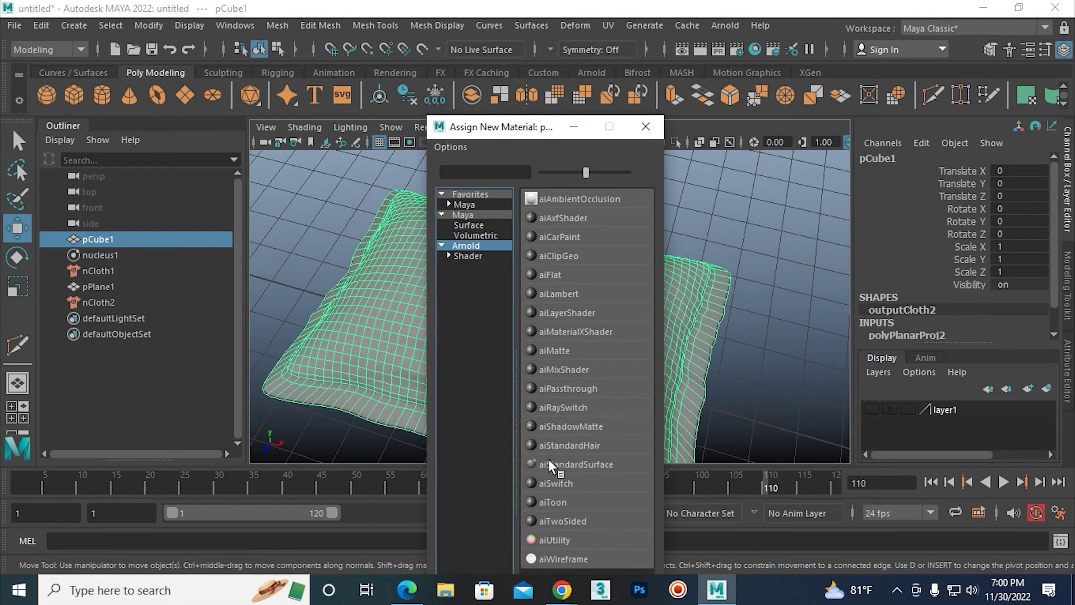
left_click(549, 463)
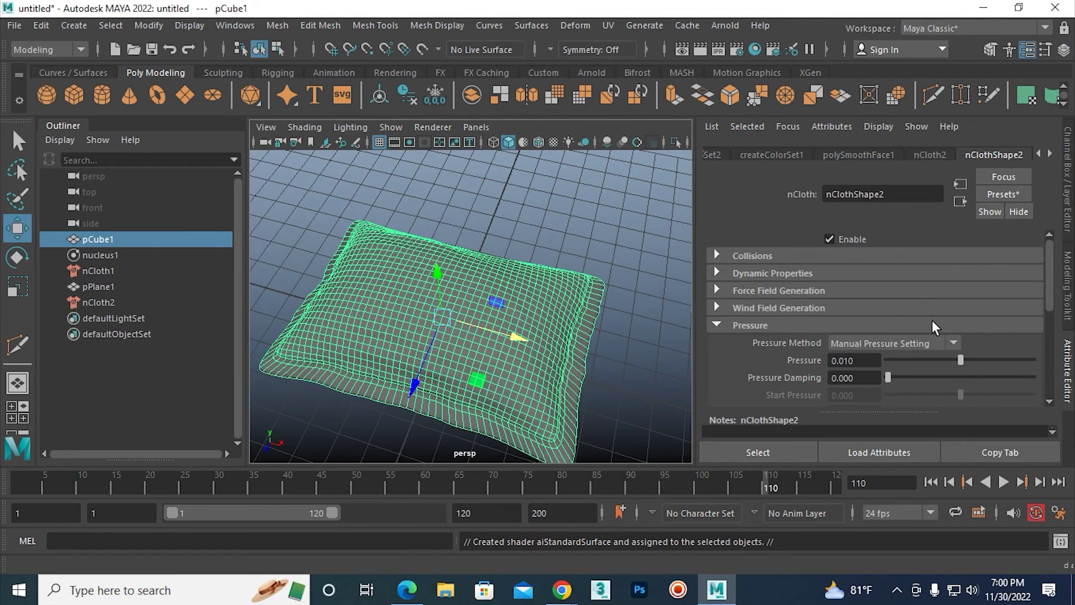
left_click(77, 130)
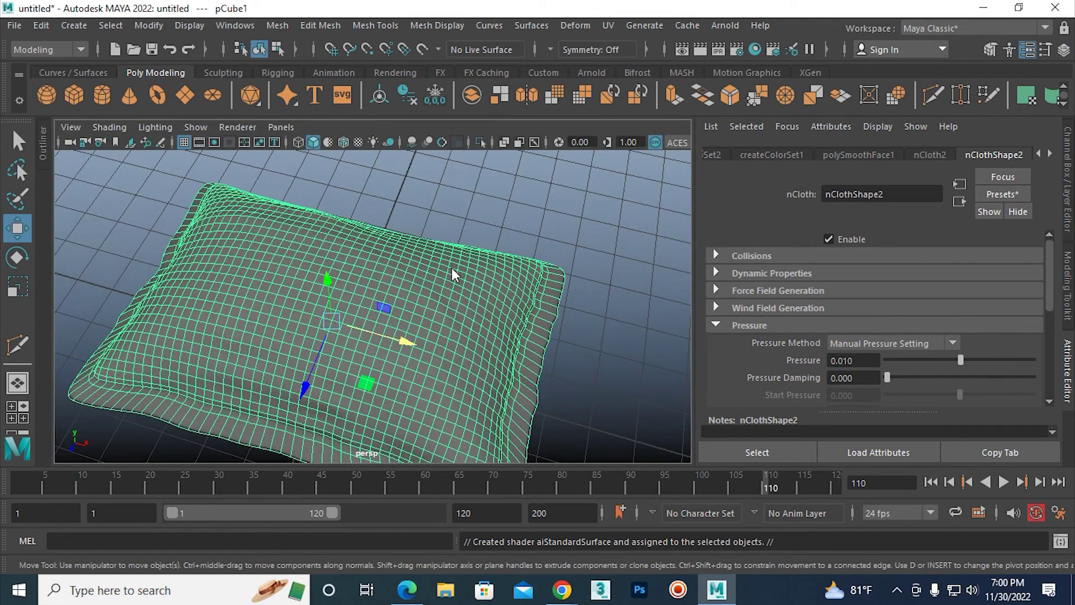
- Map the material's Color to a File texture using the istockphoto floral image from Desktop\cloth texture
right_click(451, 268)
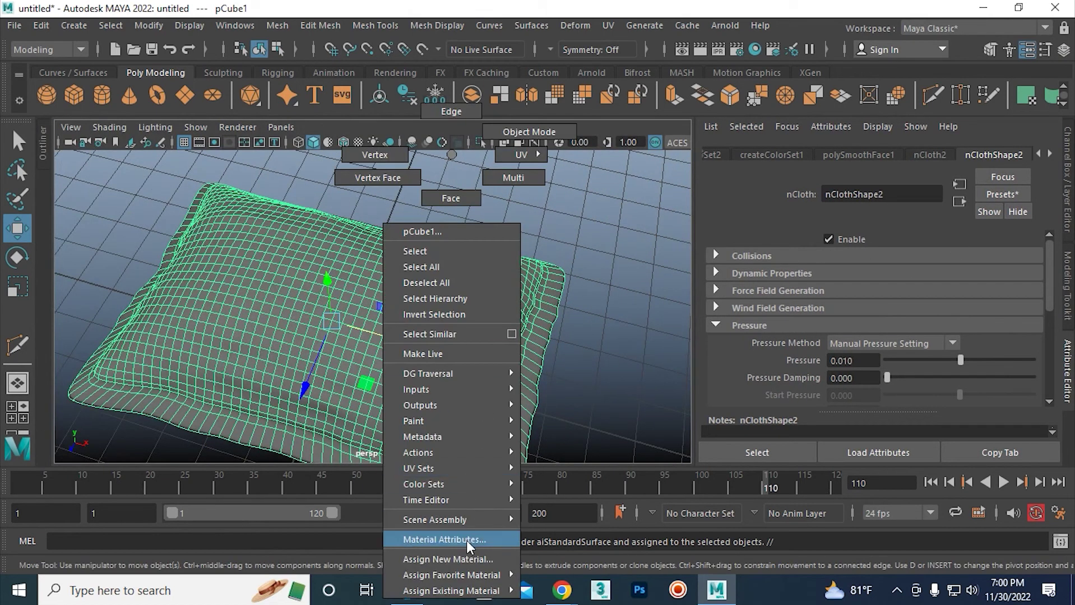
left_click(467, 540)
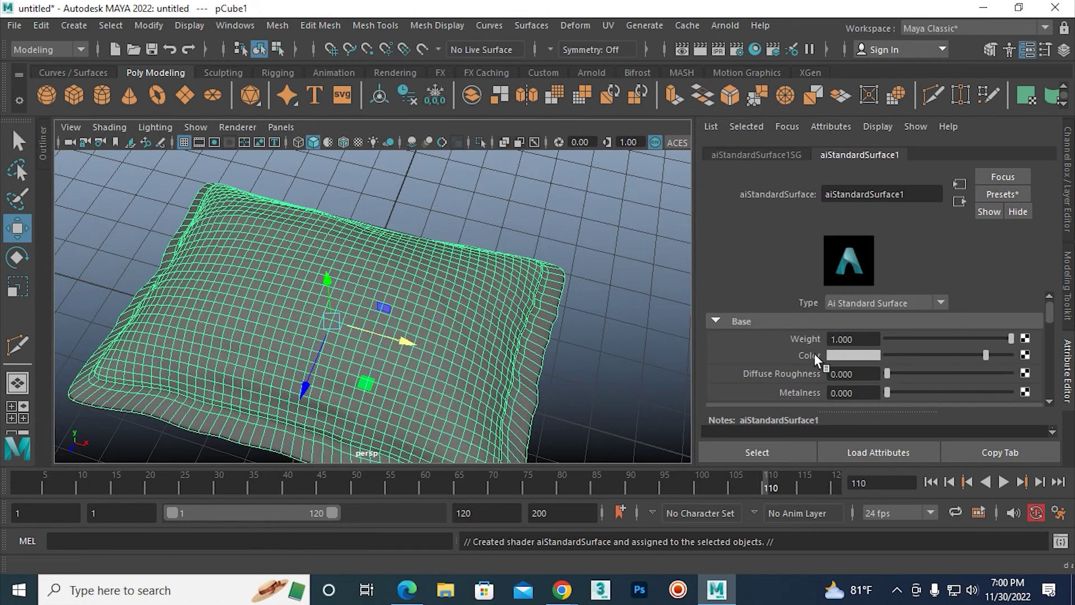
left_click(1021, 354)
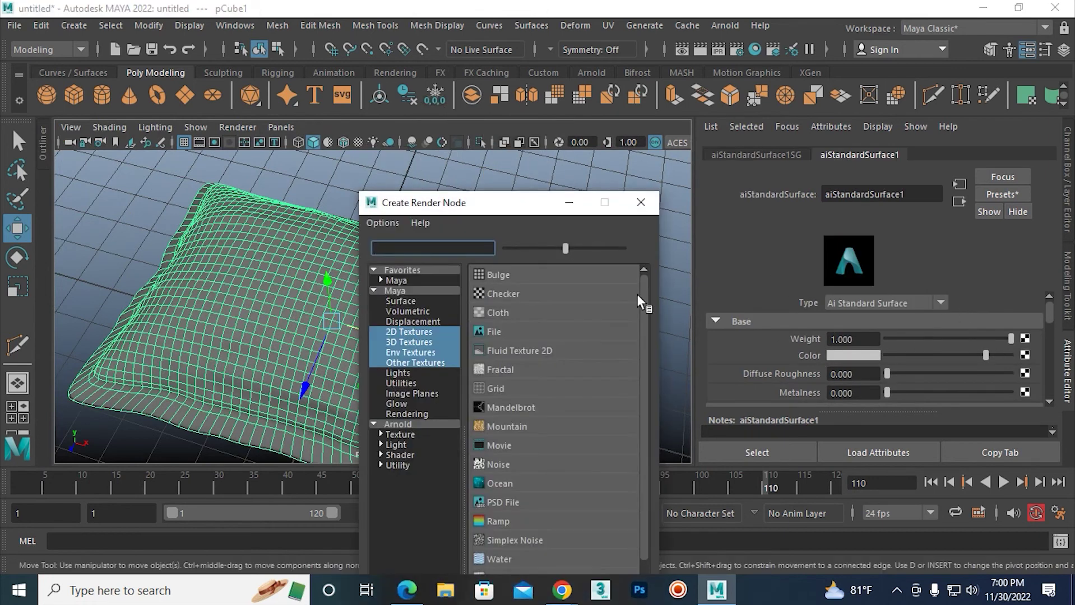
left_click(497, 329)
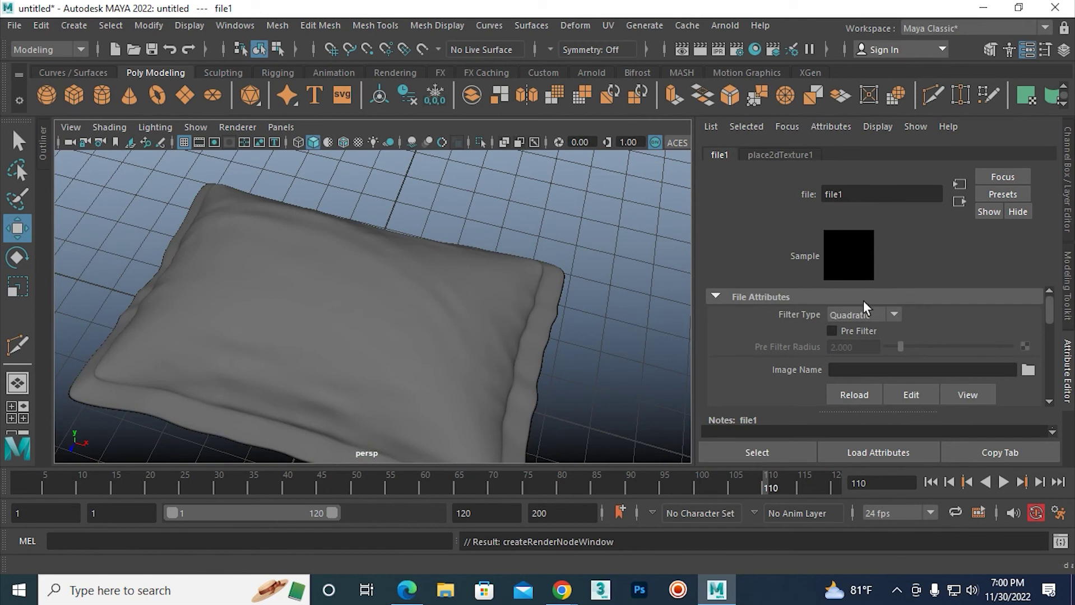
left_click(1027, 370)
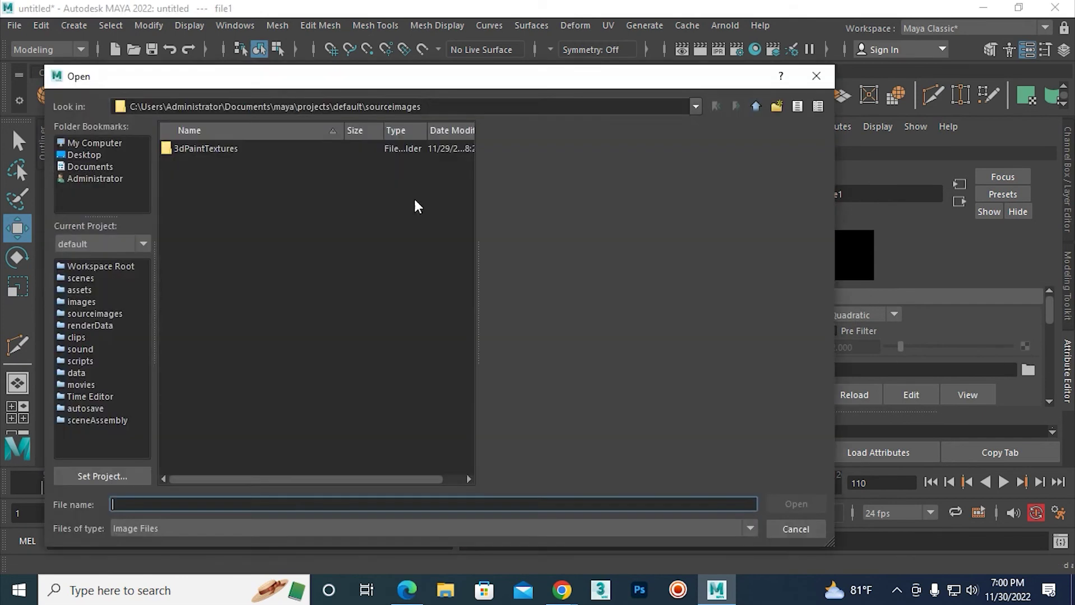
left_click(90, 155)
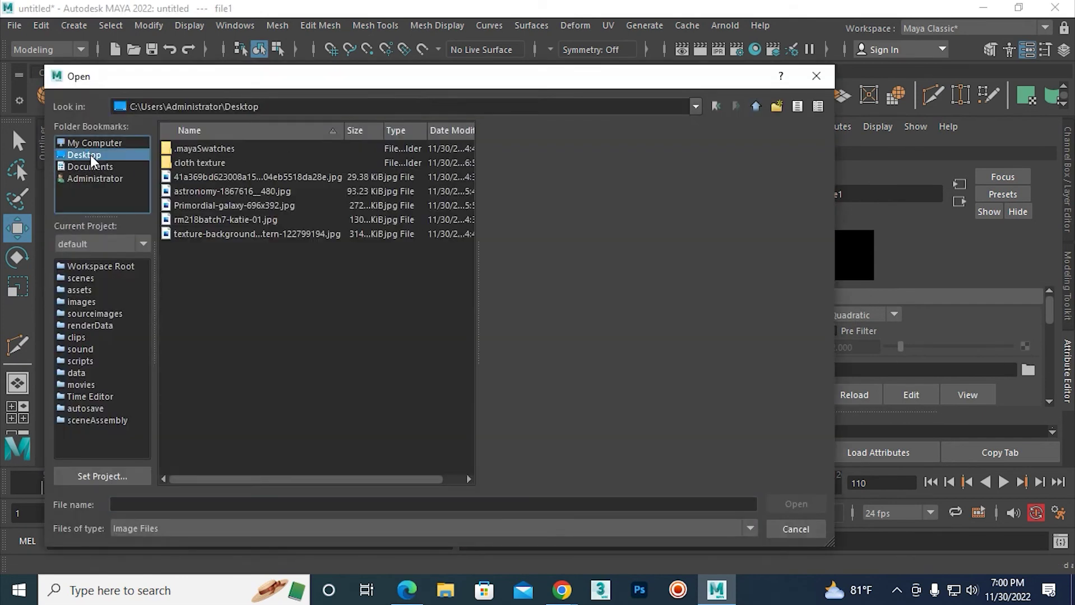
double_click(194, 163)
left_click(203, 149)
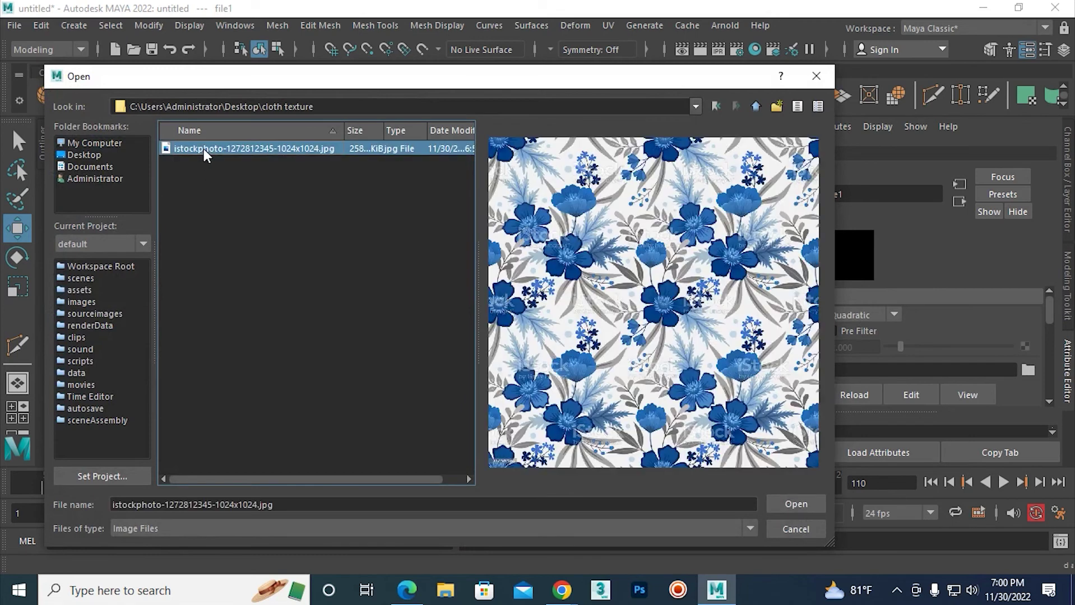
left_click(795, 505)
- Show the floral texture on the pillow in the viewport with textured display mode 6
scroll(504, 347, "down", 5)
left_click_drag(422, 337, 426, 306, "alt")
left_click(425, 299)
key("6")
left_click(594, 279)
mouse_move(593, 279)
left_mouse_down("alt")
mouse_move(402, 373)
mouse_move(270, 312)
mouse_move(401, 351)
mouse_move(448, 302)
mouse_move(270, 279)
mouse_move(264, 358)
mouse_move(416, 275)
mouse_move(420, 187)
mouse_move(473, 173)
mouse_move(568, 277)
mouse_move(483, 317)
mouse_move(505, 222)
mouse_move(513, 327)
mouse_move(452, 379)
mouse_move(212, 370)
mouse_move(383, 297)
mouse_move(489, 288)
mouse_move(484, 320)
mouse_move(424, 296)
mouse_move(508, 331)
left_mouse_up("alt")
left_click(438, 282)
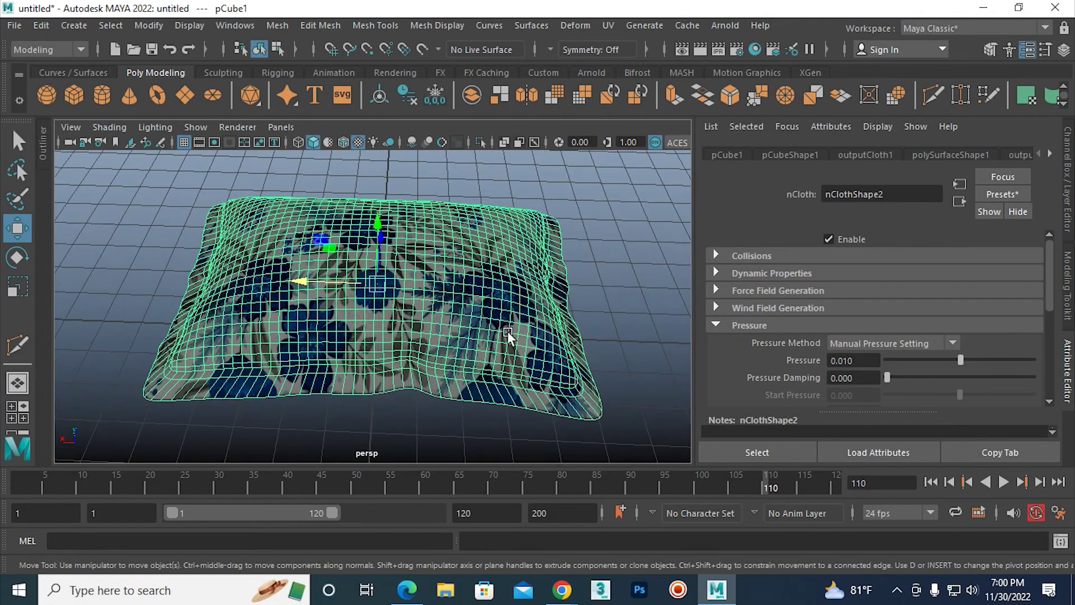
- Open the pillow's Material Attributes and go to the connected file1 texture node
left_click(604, 280)
left_click(531, 263)
right_click(502, 265)
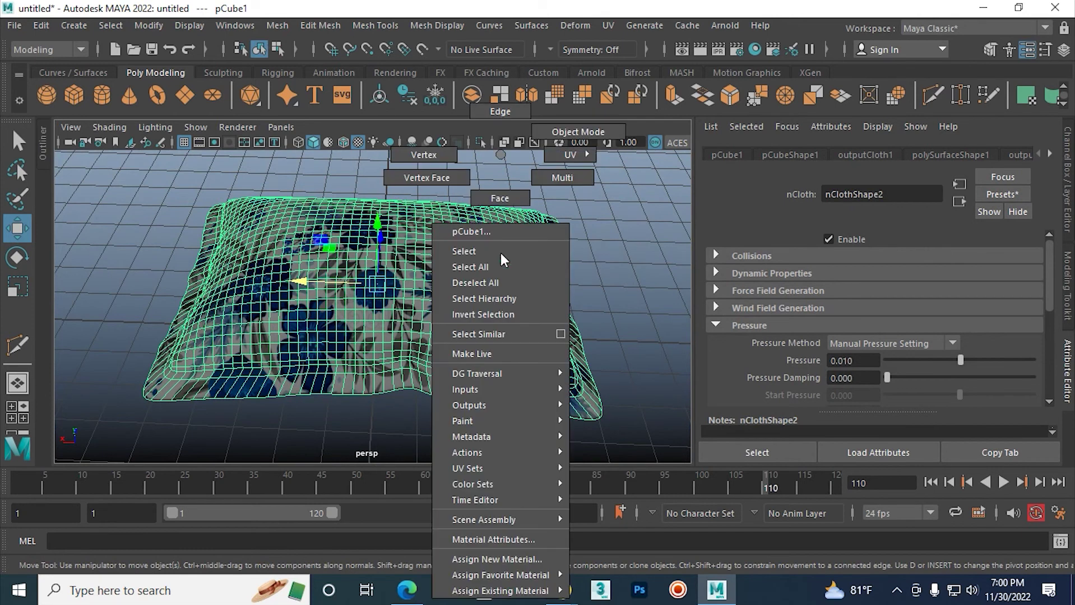
left_click(512, 538)
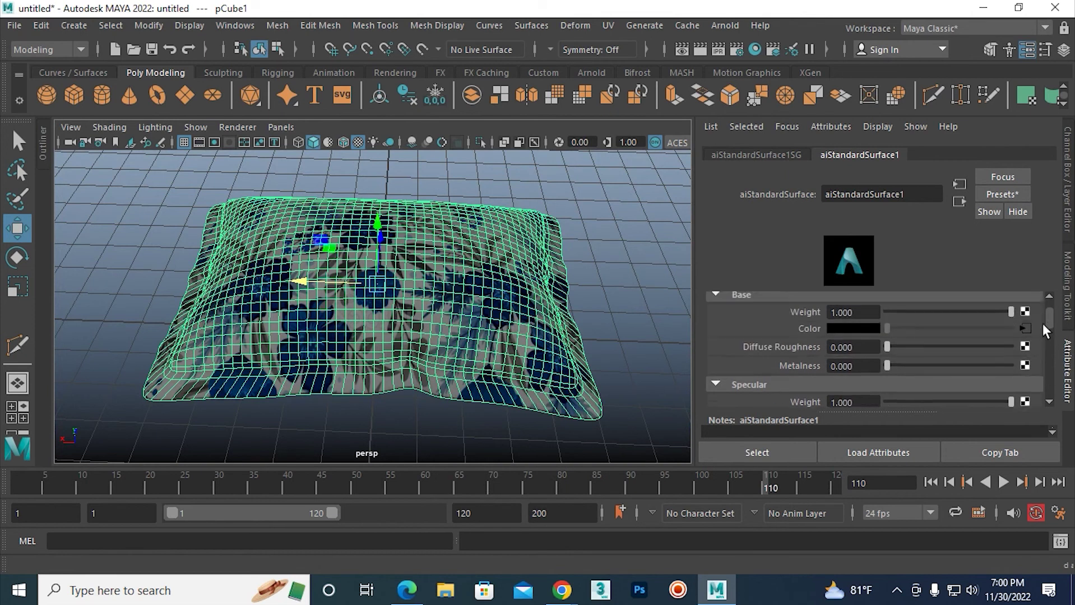
left_click_drag(1046, 319, 1043, 323)
left_click(1021, 346)
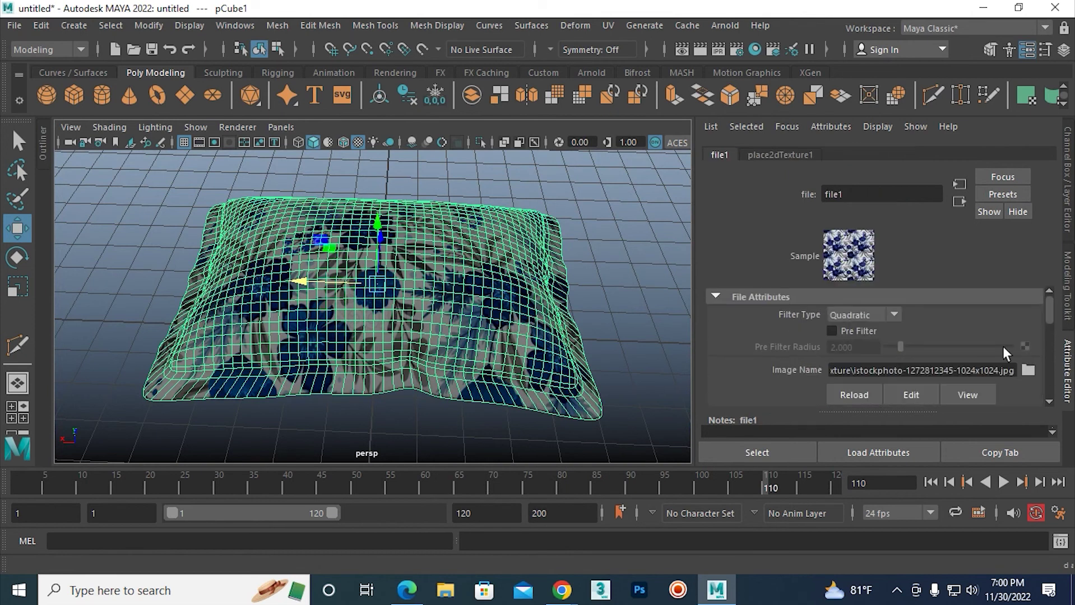
- Raise the file texture's Color Balance Exposure to 0.871, then deselect and orbit to check
scroll(999, 328, "down", 2)
scroll(769, 351, "down", 2)
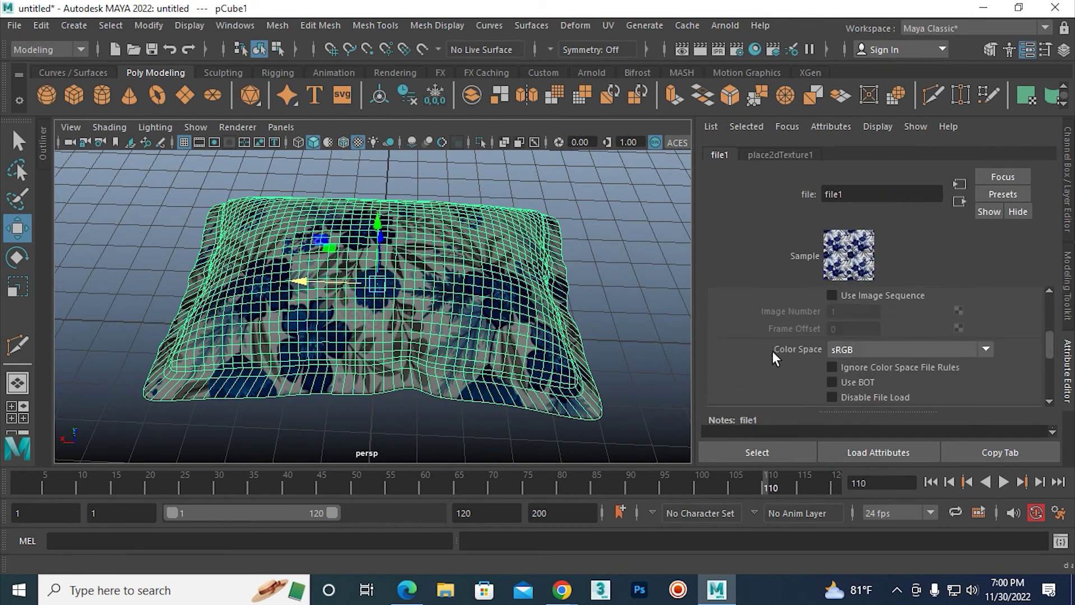
scroll(773, 351, "down", 2)
left_click(750, 384)
scroll(769, 331, "down", 3)
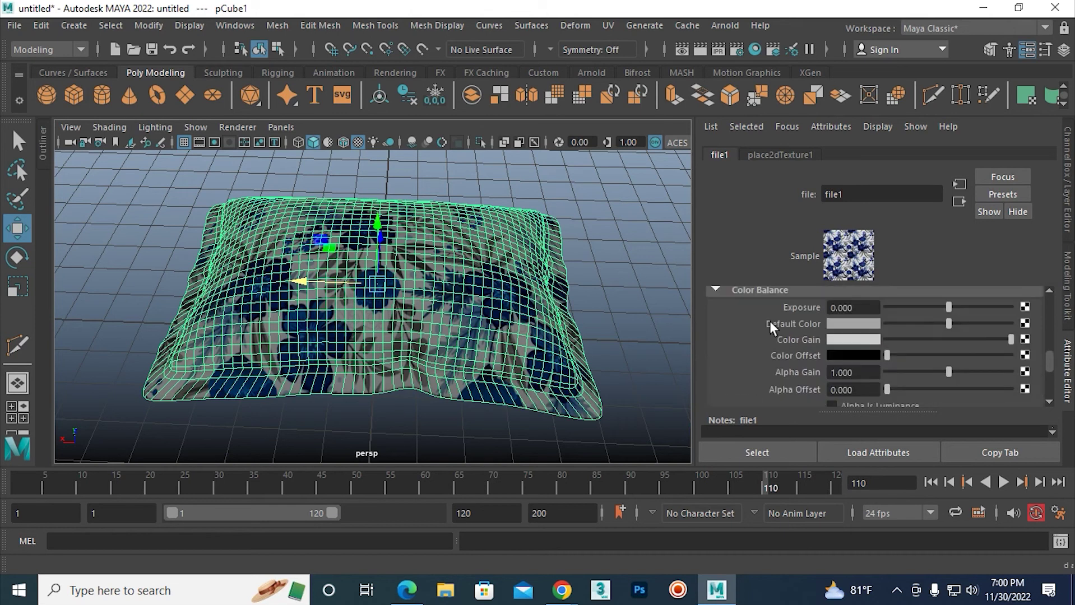
left_click_drag(949, 307, 957, 311)
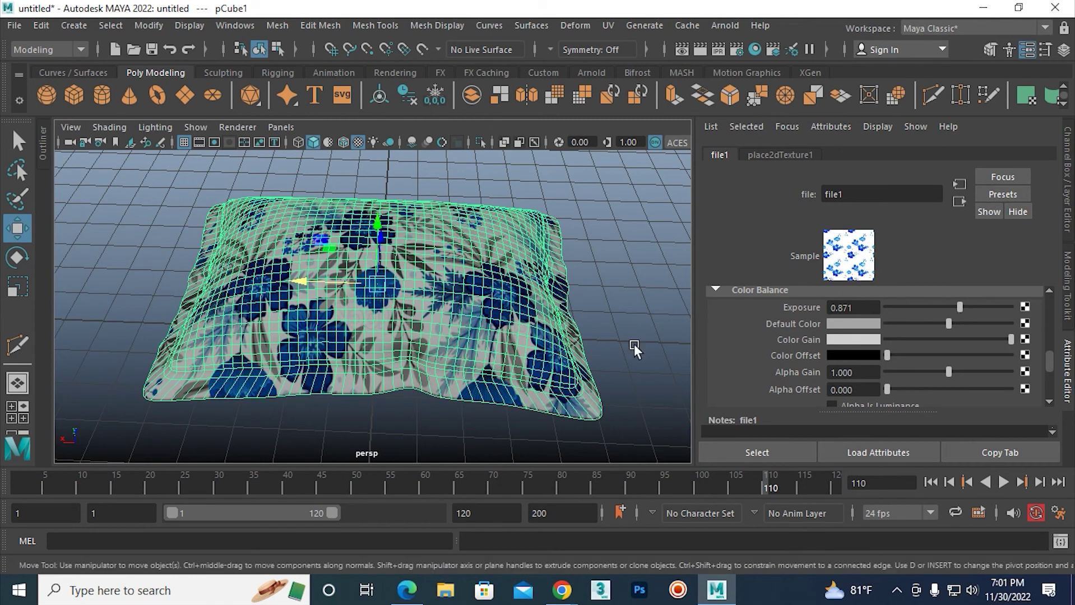
left_click(623, 261)
mouse_move(487, 306)
left_mouse_down("alt")
mouse_move(363, 328)
mouse_move(287, 323)
mouse_move(264, 256)
left_mouse_up("alt")
mouse_move(189, 241)
left_mouse_down("alt")
mouse_move(413, 320)
mouse_move(581, 338)
left_mouse_up("alt")
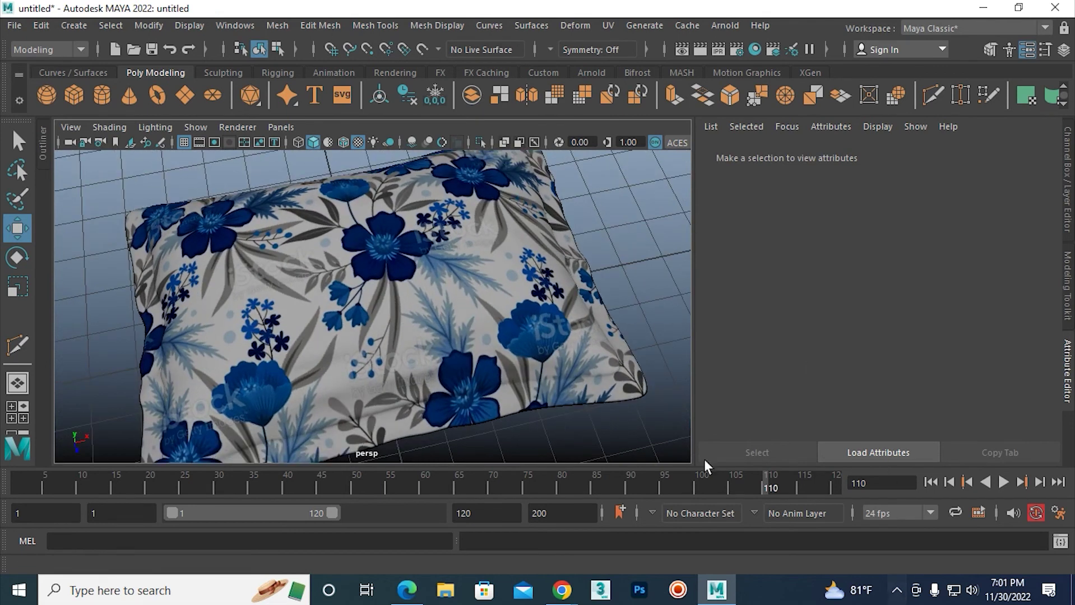
- In the Save As dialog, create and open a new Pillow folder on the Desktop
key("ctrl+shift+s")
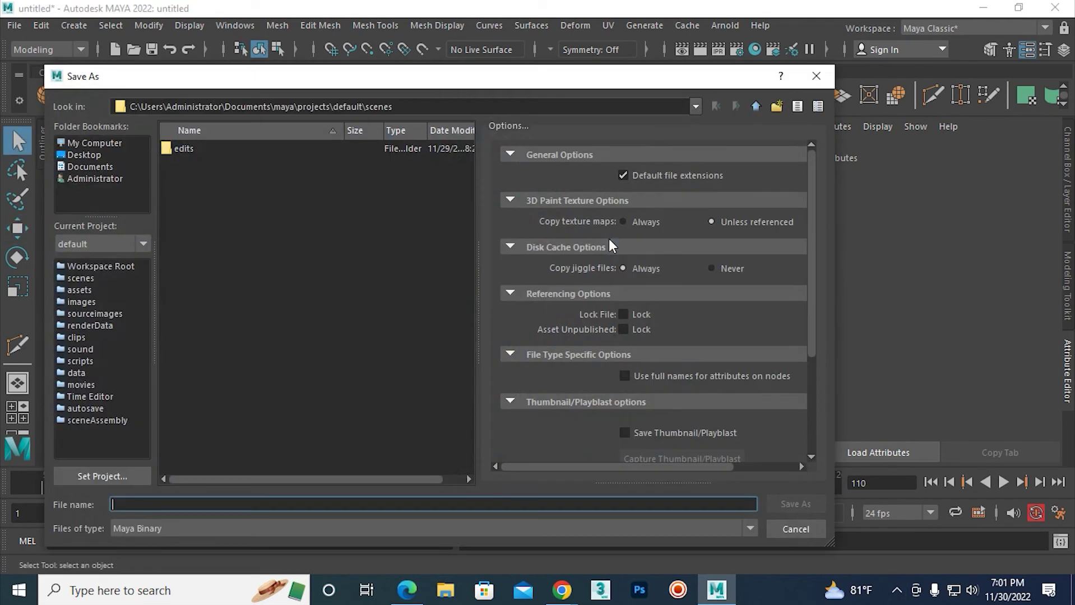
left_click(82, 156)
left_click(200, 163)
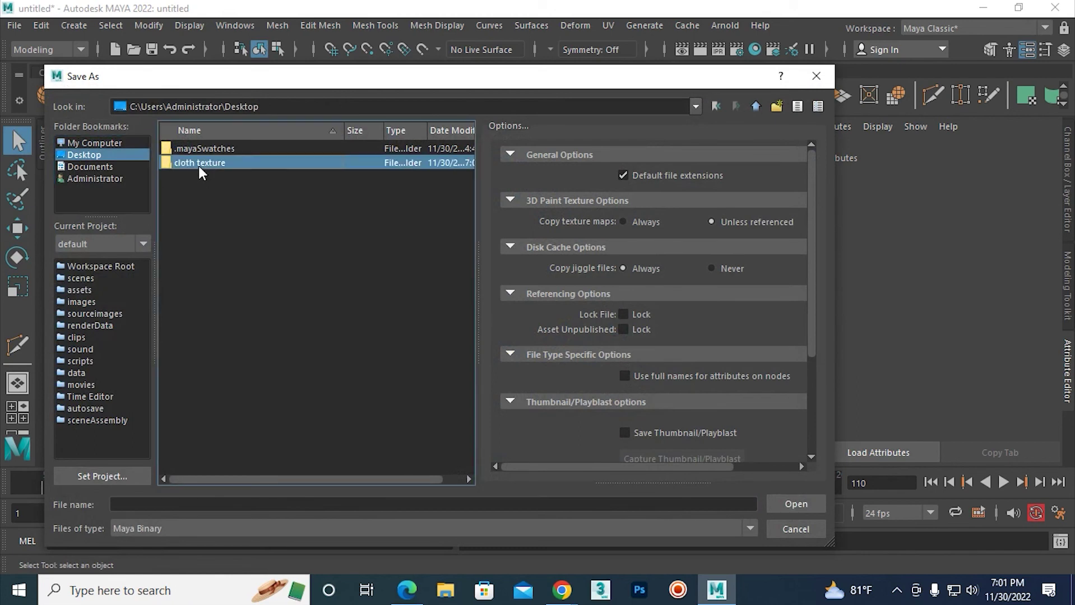
left_click(783, 107)
type("Pillow")
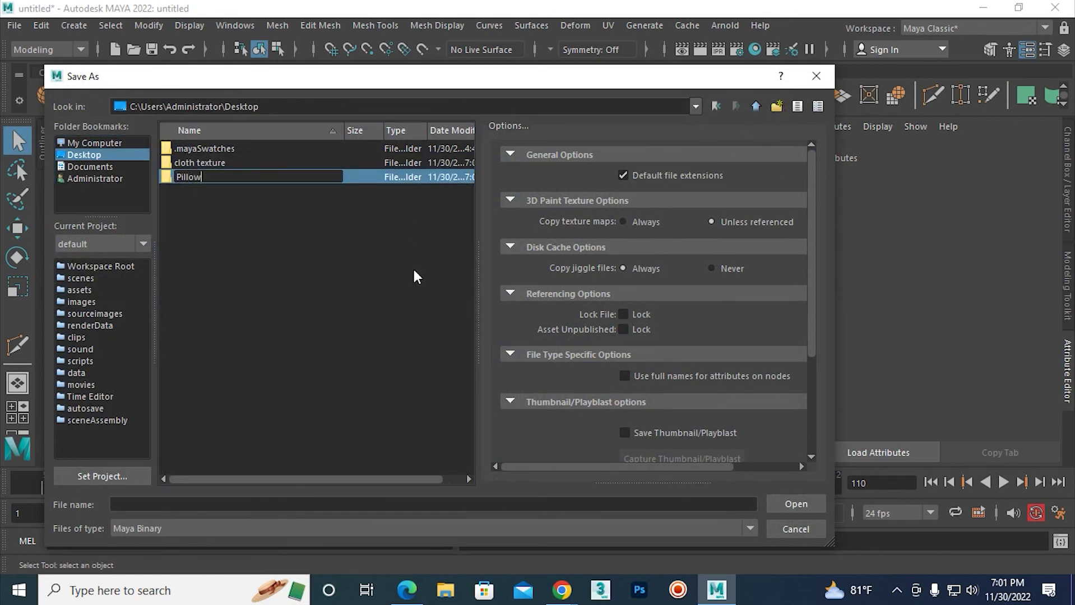
key("Return")
double_click(196, 177)
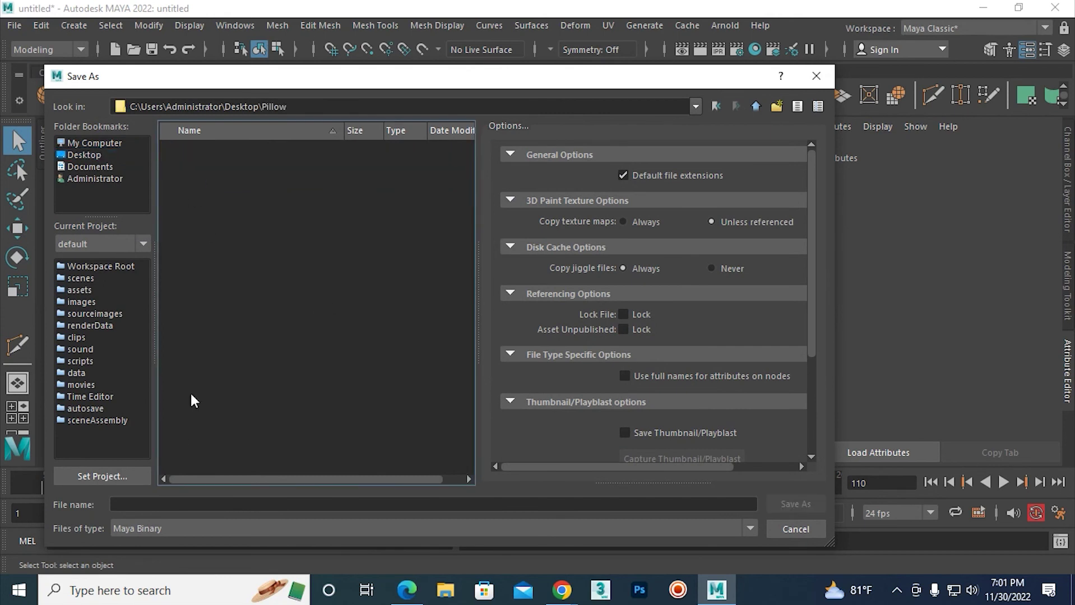
- Save the scene as 011.mb in the Pillow folder
left_click(161, 506)
type("011")
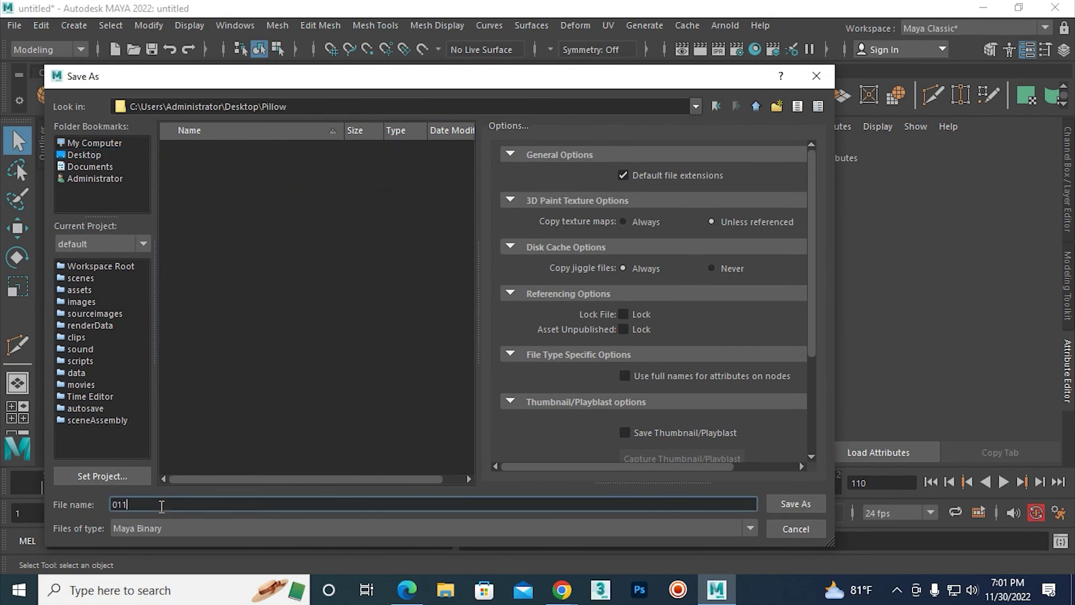
key("Return")
mouse_move(422, 315)
left_mouse_down("alt")
mouse_move(444, 304)
mouse_move(430, 331)
mouse_move(487, 359)
mouse_move(381, 331)
mouse_move(438, 383)
mouse_move(403, 341)
mouse_move(432, 309)
mouse_move(413, 270)
mouse_move(480, 266)
mouse_move(357, 262)
mouse_move(425, 329)
left_mouse_up("alt")
mouse_move(425, 329)
right_mouse_down("alt")
mouse_move(429, 345)
mouse_move(545, 395)
right_mouse_up("alt")
- Select the floral pillow and make a duplicate copy, pCube2
mouse_move(545, 395)
left_mouse_down("alt")
mouse_move(470, 319)
mouse_move(420, 378)
left_mouse_up("alt")
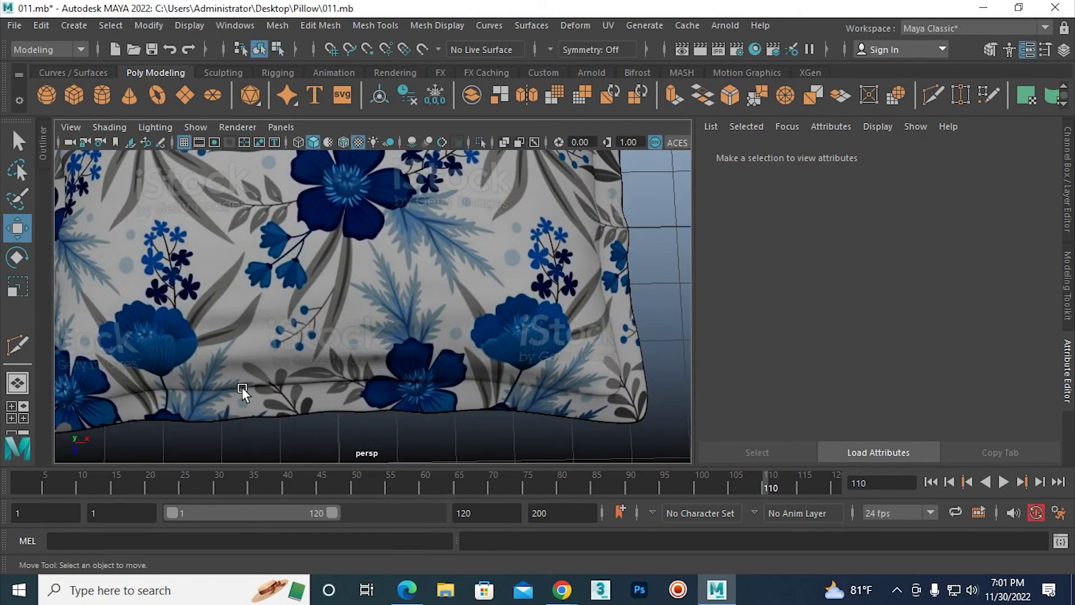
left_click(242, 387)
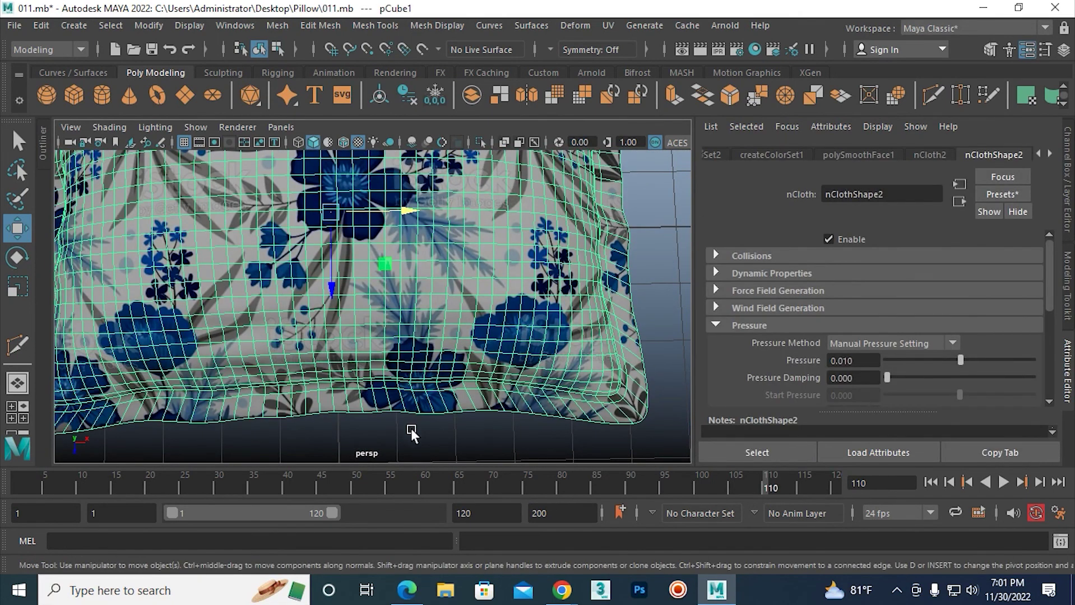
left_click(411, 428)
mouse_move(518, 384)
left_mouse_down("alt")
mouse_move(401, 346)
mouse_move(405, 356)
left_mouse_up("alt")
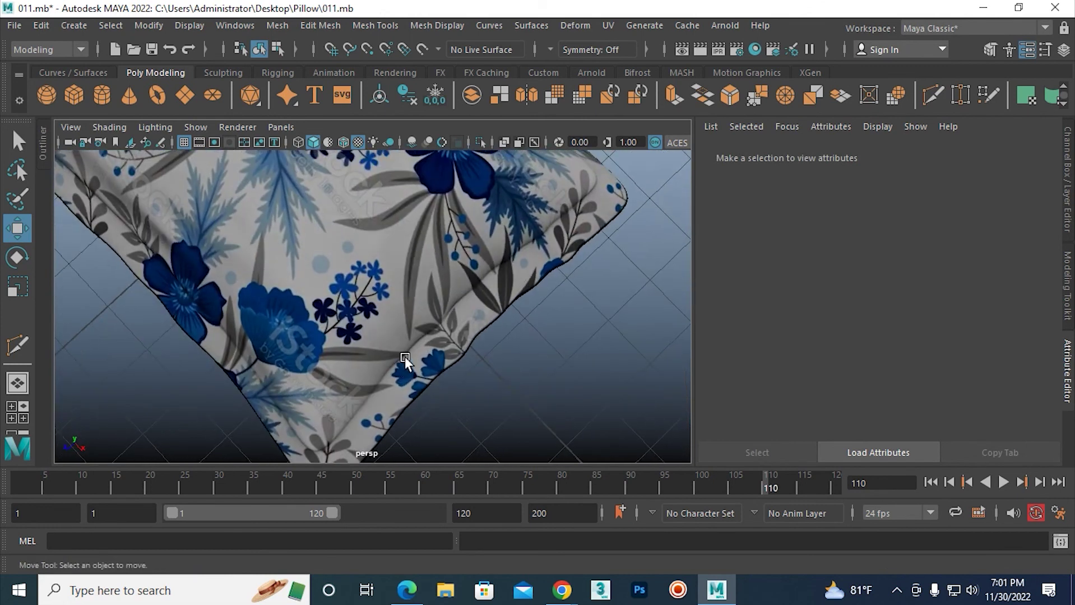
left_click(897, 590)
left_click(897, 559)
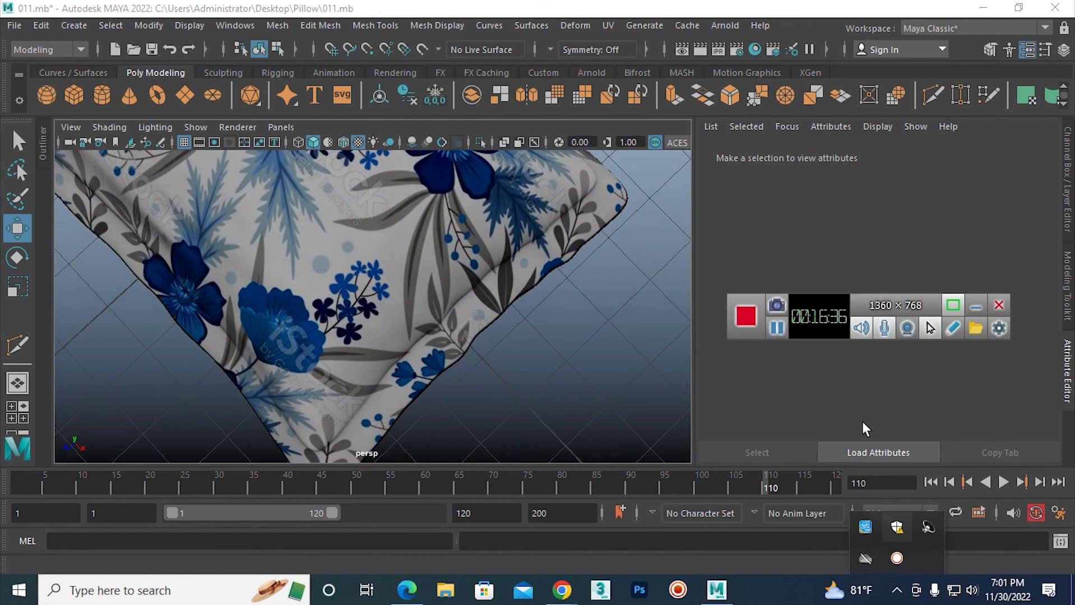
left_click(953, 328)
- Move the copied pillow to the right of the original and view both from a low side angle
left_click_drag(518, 256, 462, 306)
left_click_drag(424, 341, 391, 380)
left_click_drag(349, 437, 337, 447)
left_click_drag(278, 417, 208, 323)
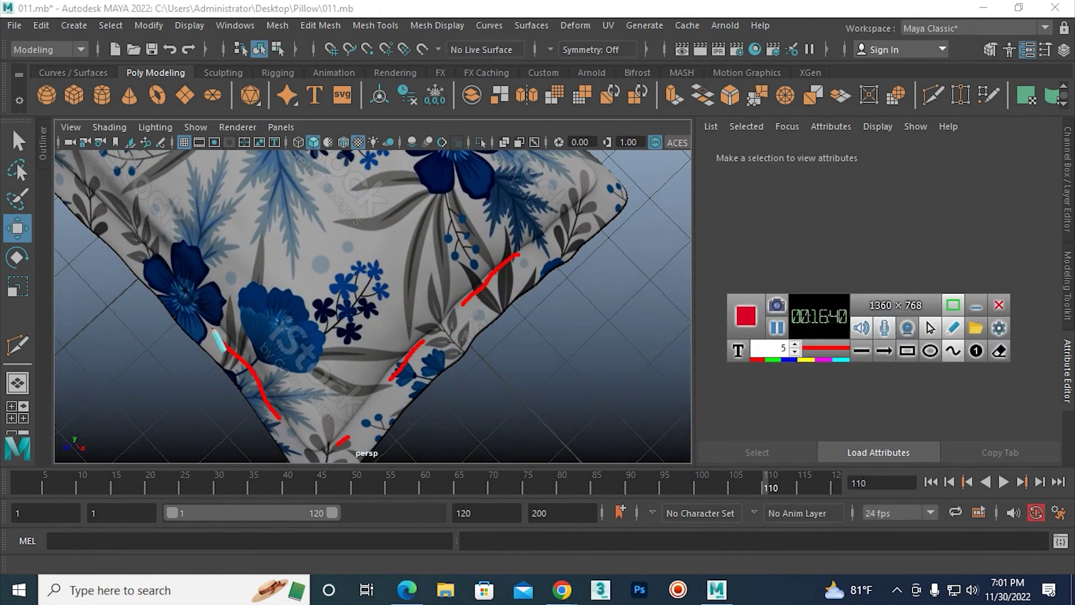
left_click_drag(179, 282, 169, 268)
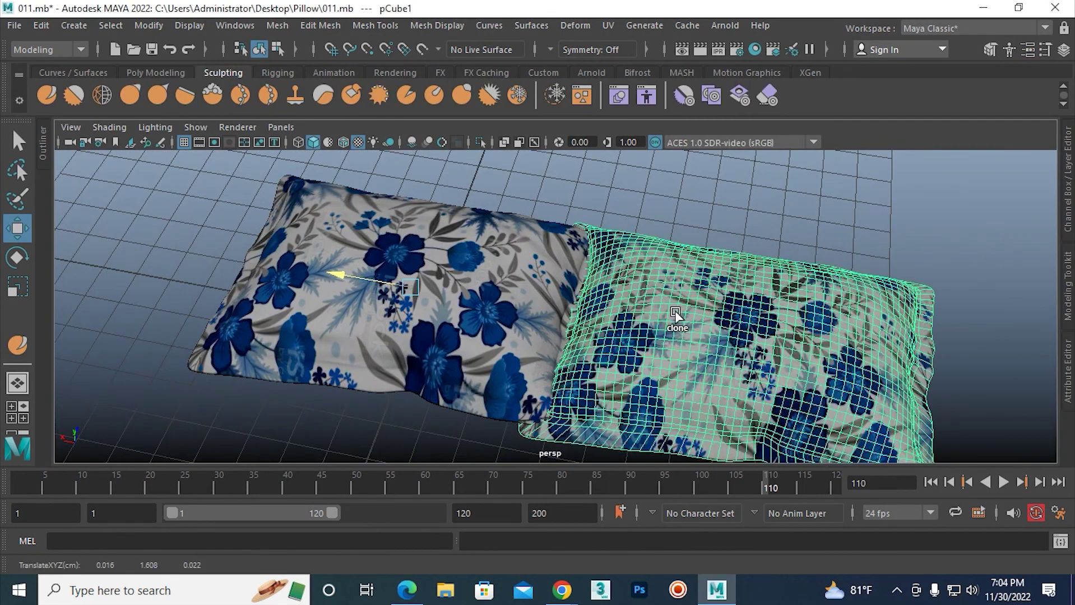
middle_click_drag(680, 314, 709, 314)
left_click_drag(695, 303, 701, 304, "alt")
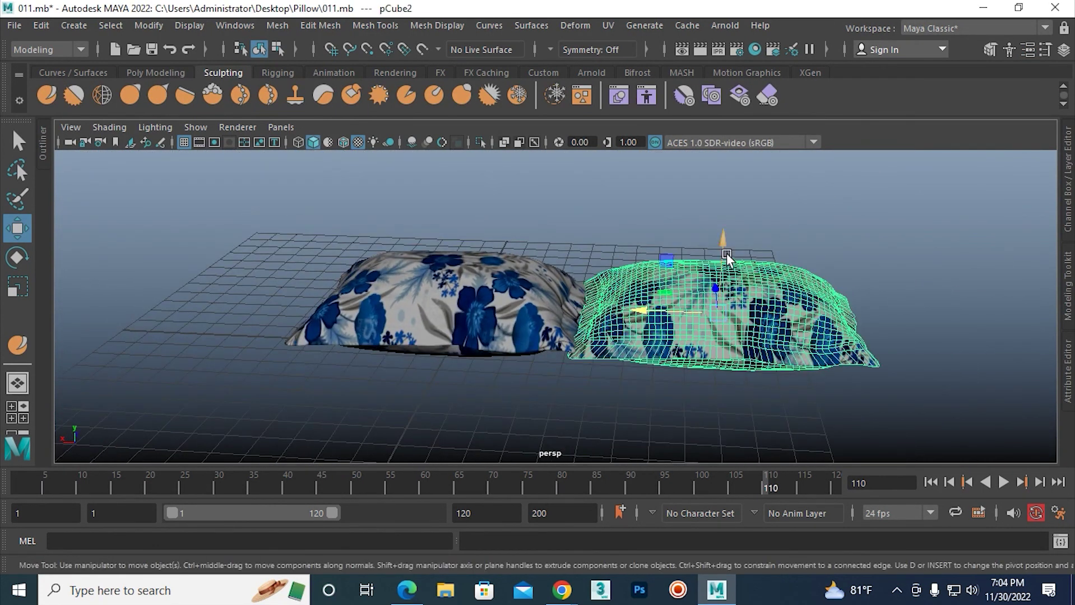
- Raise pCube2 and slide it over onto the original pillow, then orbit to inspect the stack
left_click_drag(727, 257, 715, 173)
left_click_drag(659, 247, 407, 234)
left_click(594, 293)
mouse_move(594, 292)
left_mouse_down("alt")
mouse_move(516, 258)
mouse_move(600, 300)
mouse_move(577, 302)
mouse_move(619, 241)
mouse_move(648, 283)
mouse_move(706, 326)
mouse_move(675, 315)
mouse_move(674, 370)
mouse_move(684, 319)
mouse_move(590, 294)
left_mouse_up("alt")
left_click(697, 318)
mouse_move(697, 318)
left_mouse_down("alt")
mouse_move(607, 355)
mouse_move(552, 336)
mouse_move(605, 307)
mouse_move(638, 358)
left_mouse_up("alt")
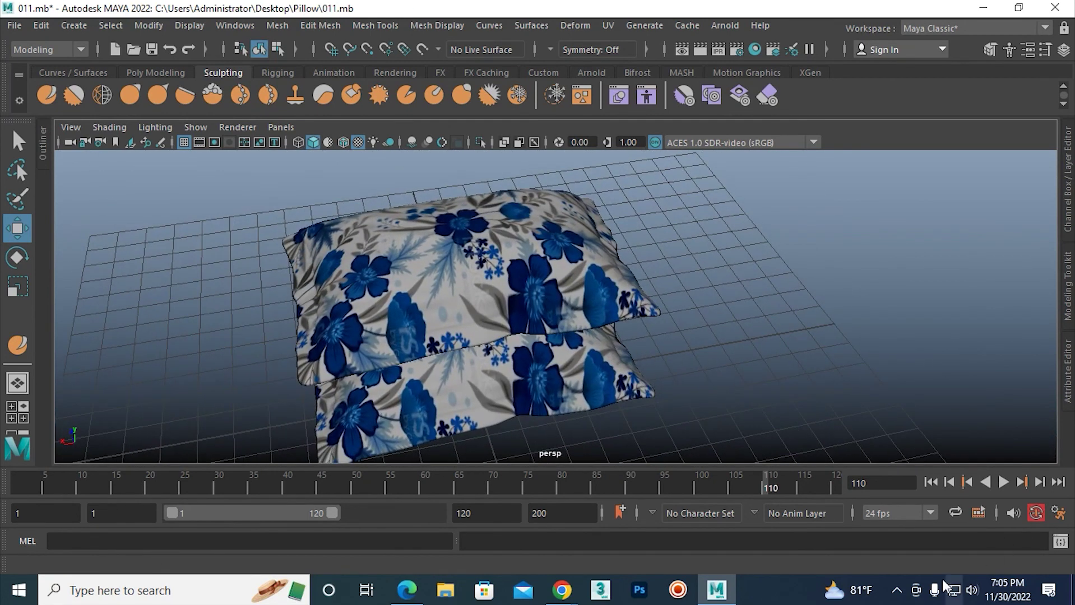